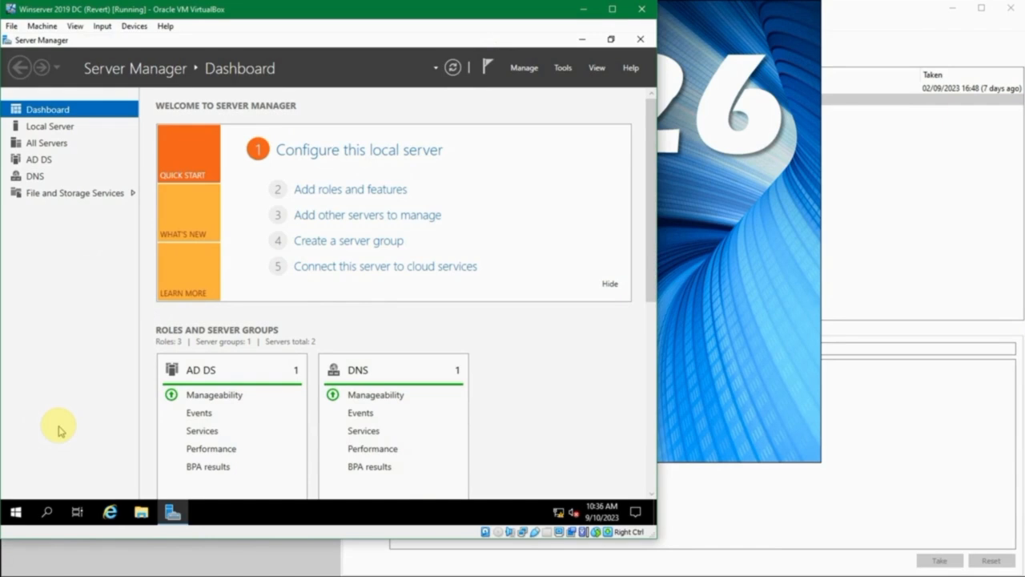
Launch Task Scheduler on the server and maximize its window
click(16, 513)
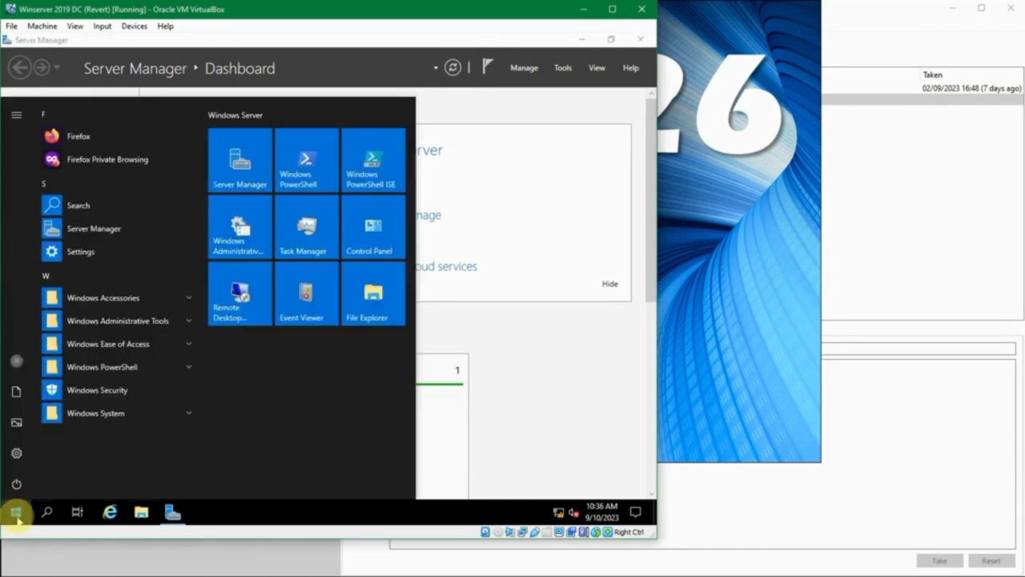
text(task sc)
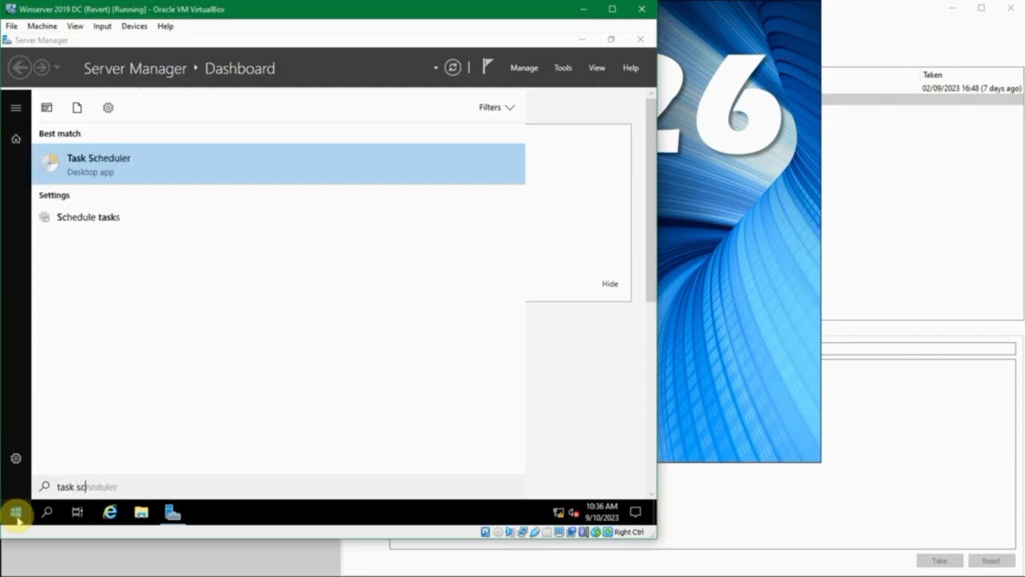
click(97, 157)
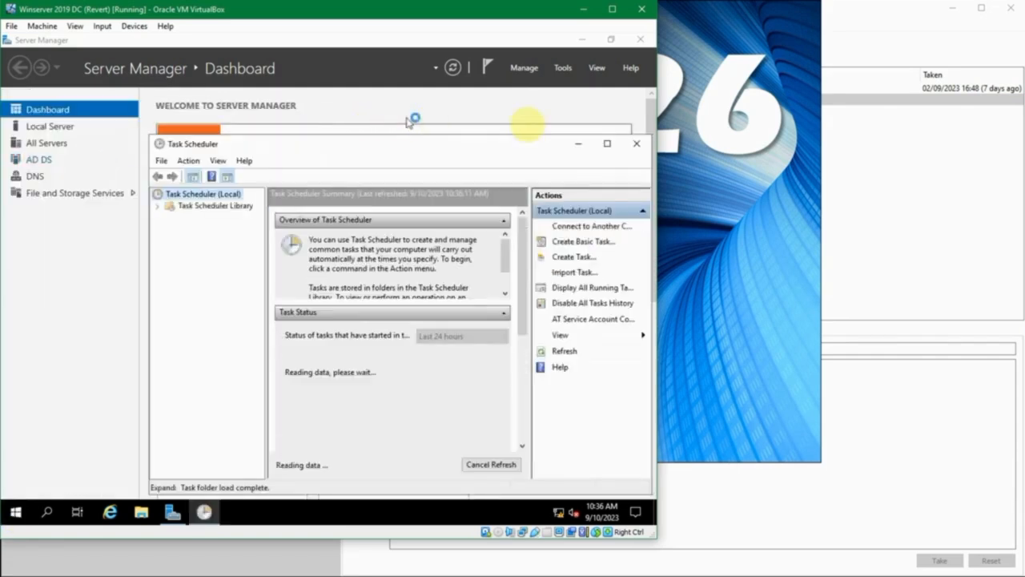
click(606, 142)
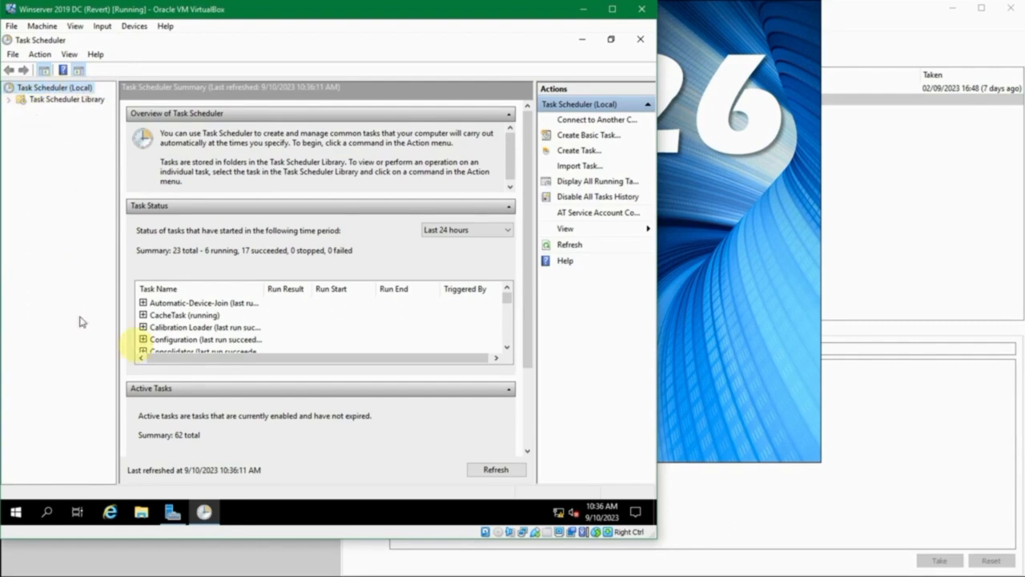
Expand the Task Scheduler Library down to the subfolders of Microsoft > Windows, checking the Microsoft and Mozilla folders on the way
click(10, 100)
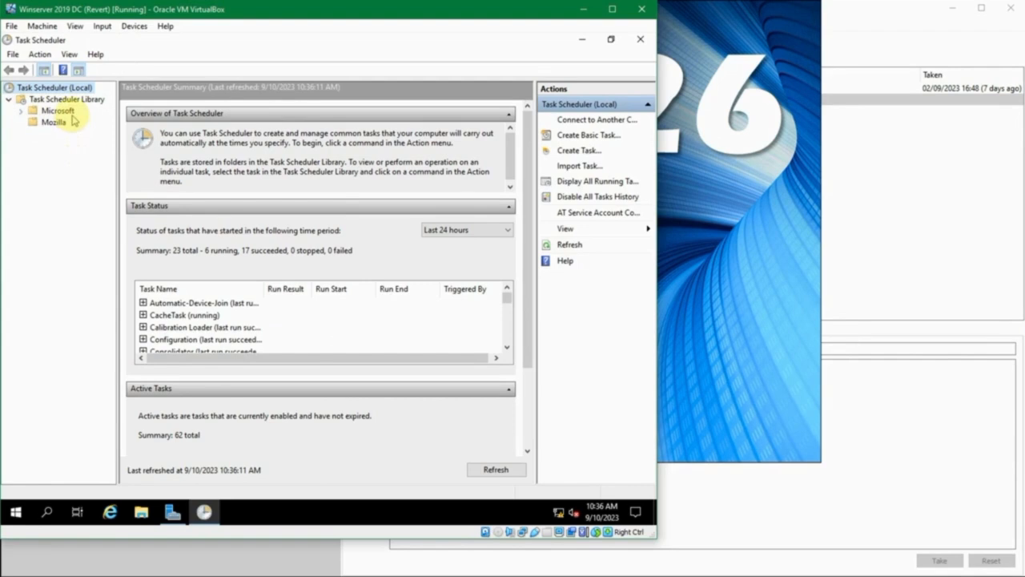
click(45, 112)
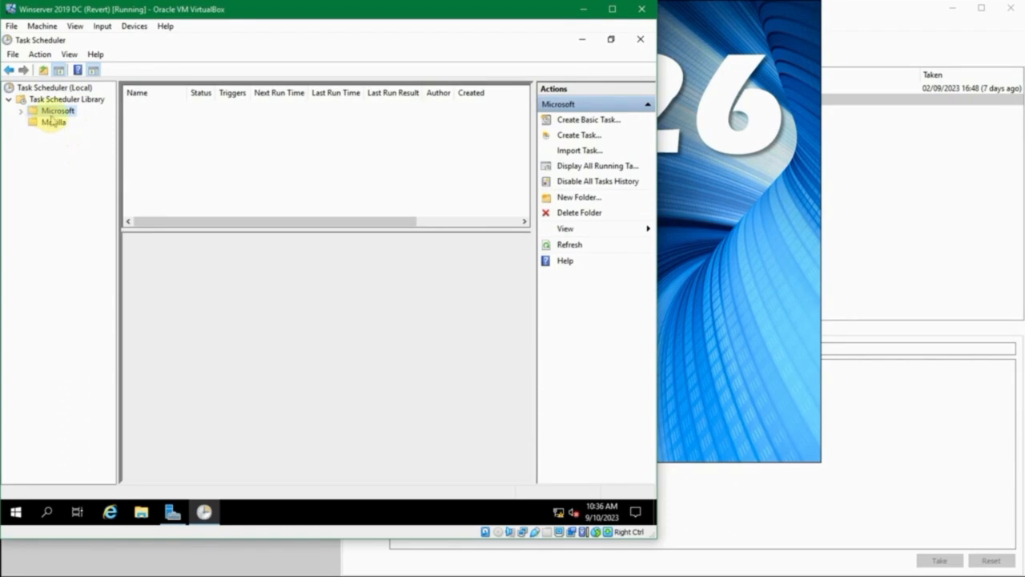
click(52, 124)
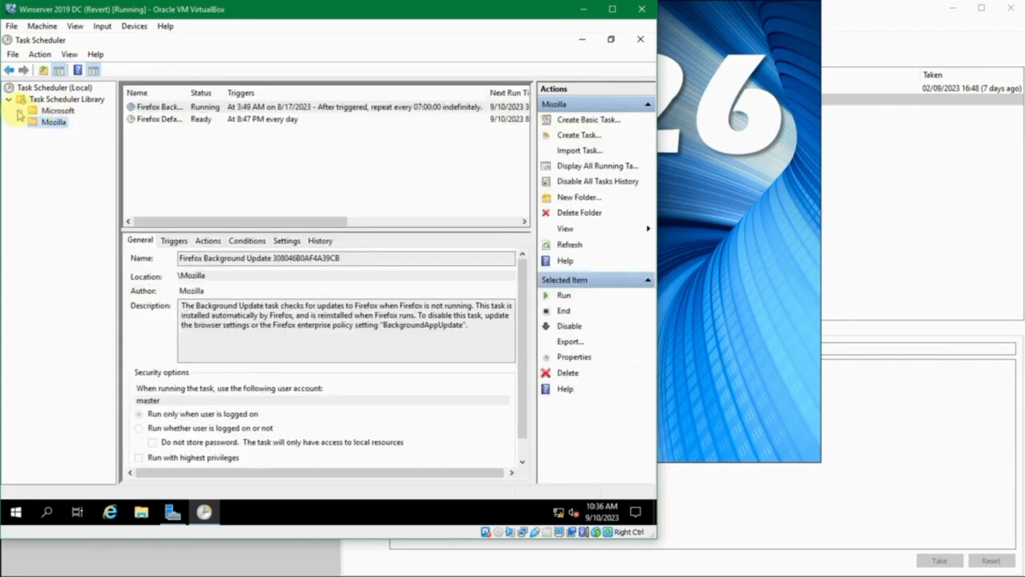
click(19, 111)
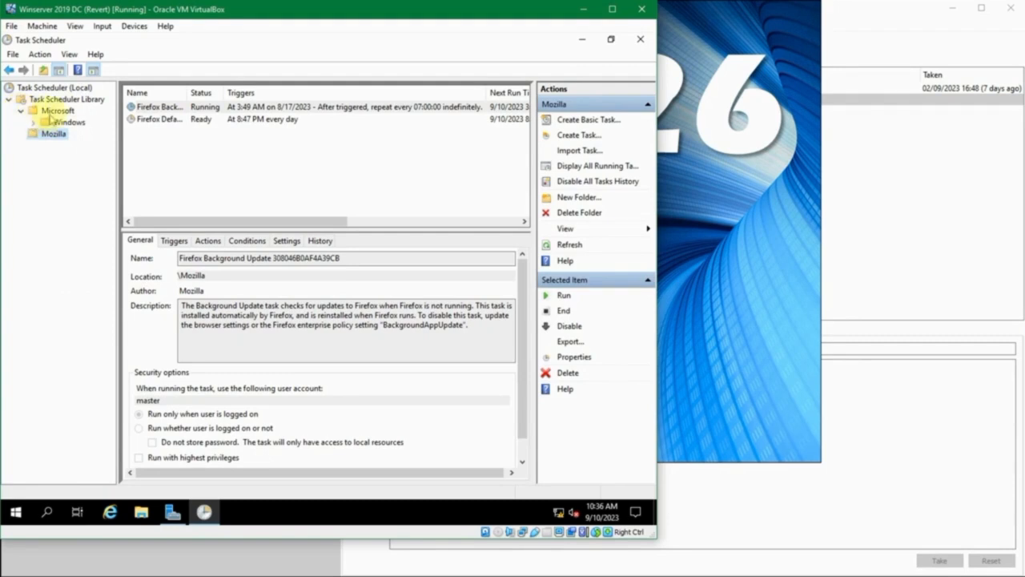
click(49, 121)
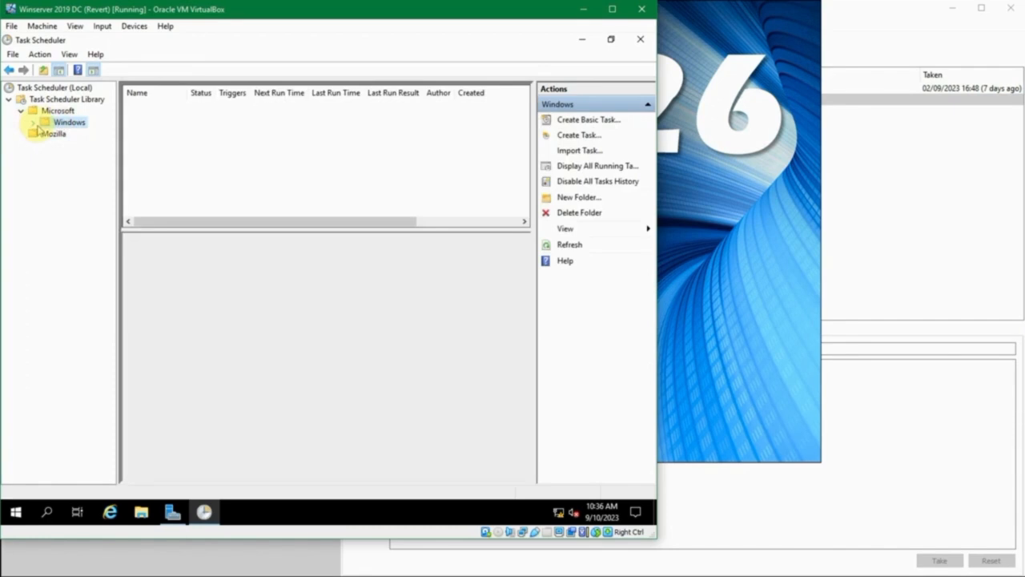
click(34, 121)
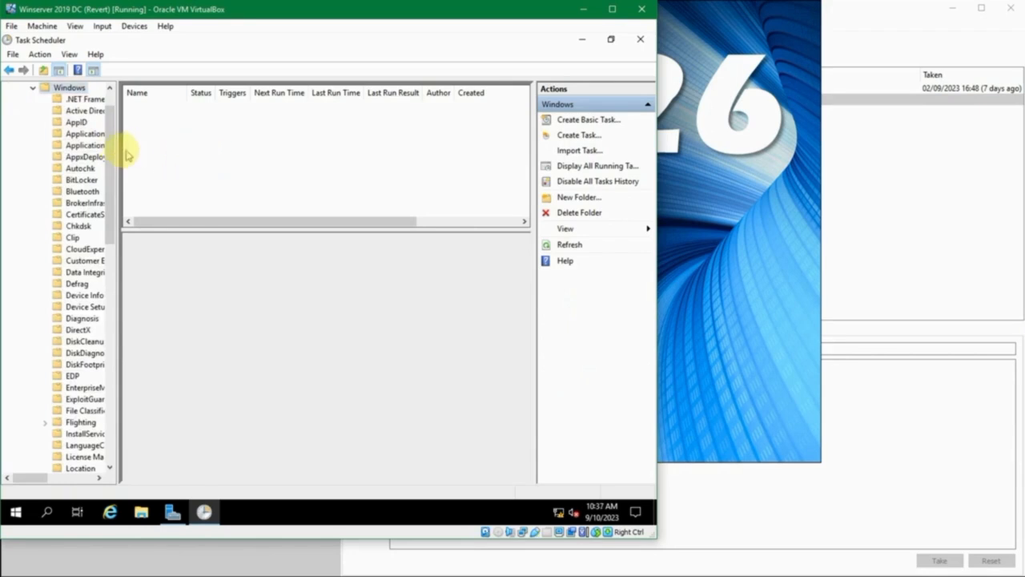
Widen the folder tree and look through the .NET Framework and Active Directory Rights Management tasks, enlarging the Name column to read the task names
drag(117, 146, 216, 149)
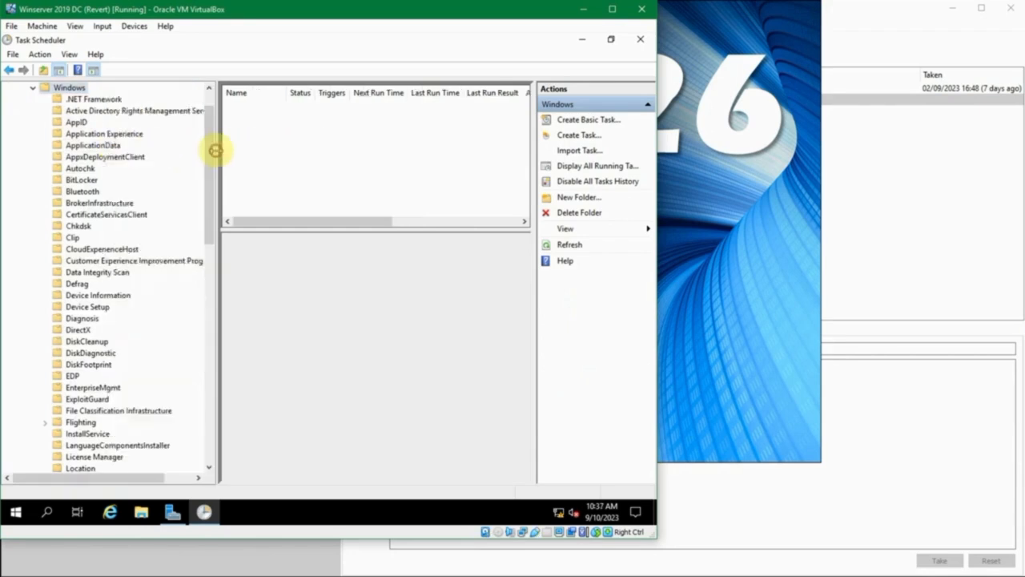
click(90, 99)
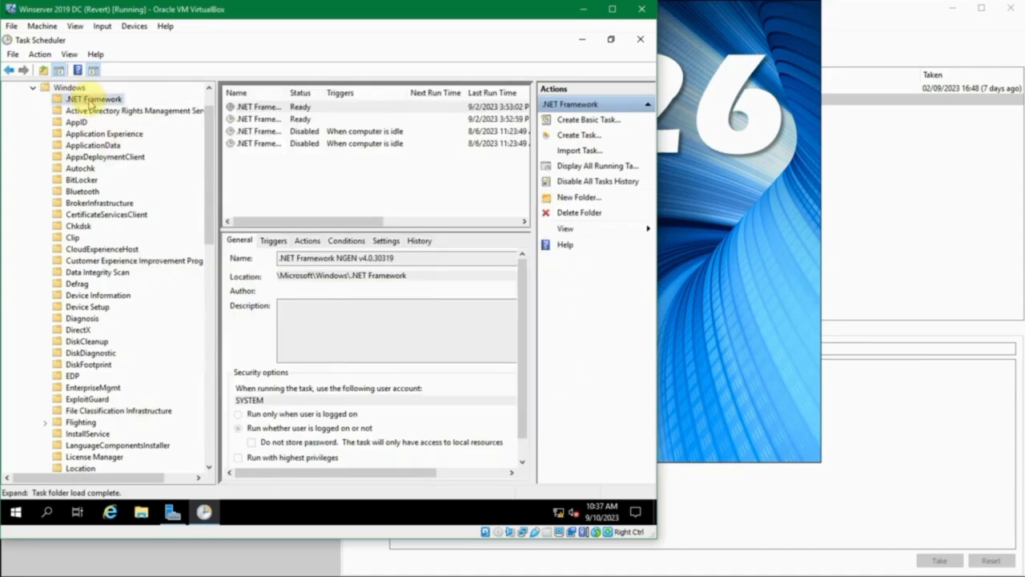
click(119, 111)
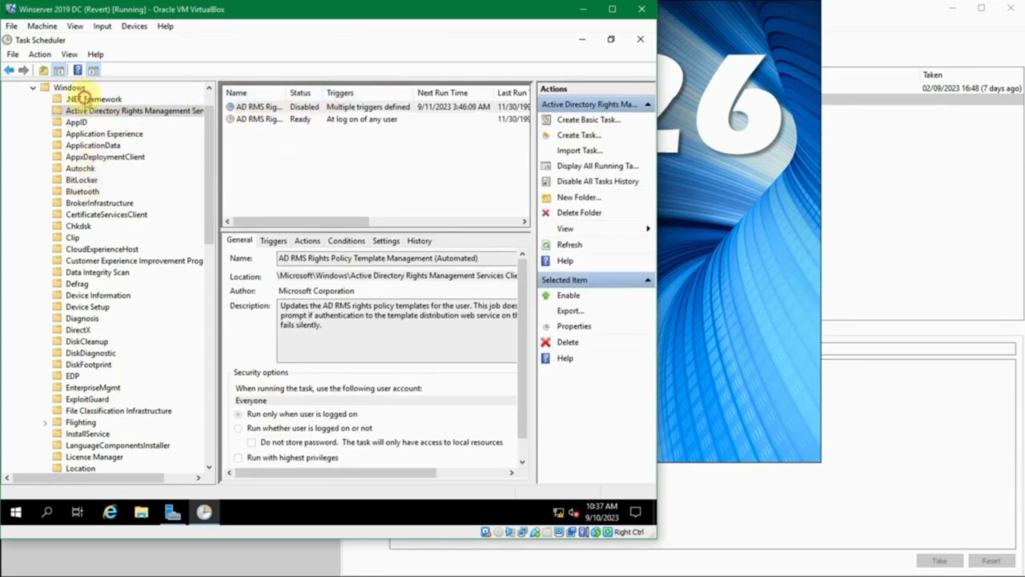
click(87, 100)
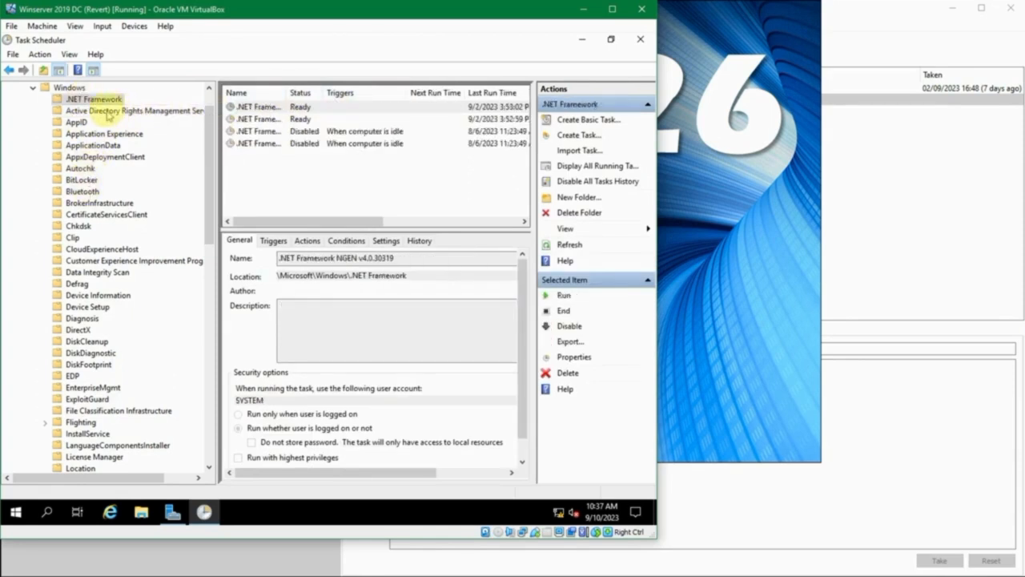
scroll(105, 121, up, 1)
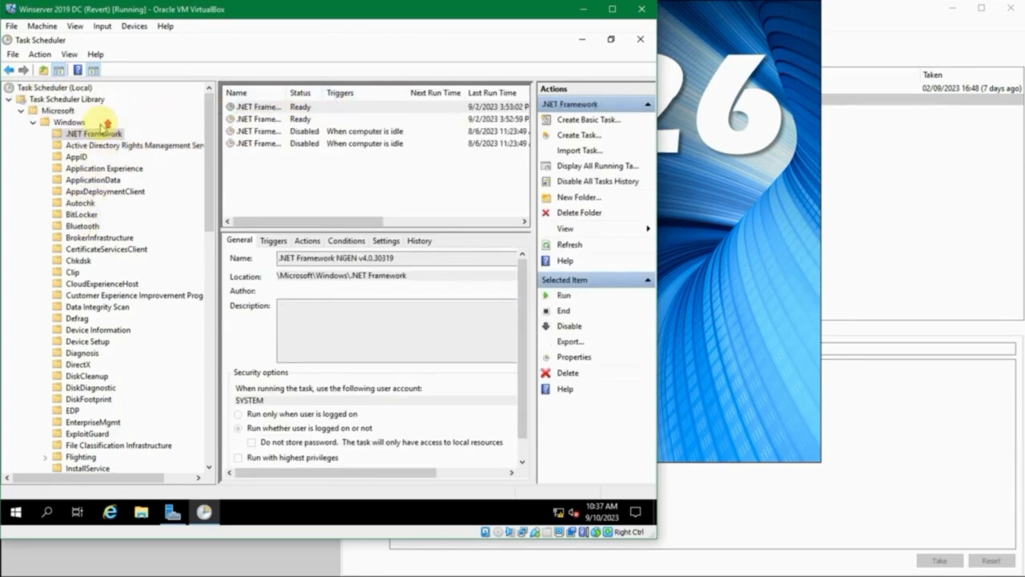
click(273, 109)
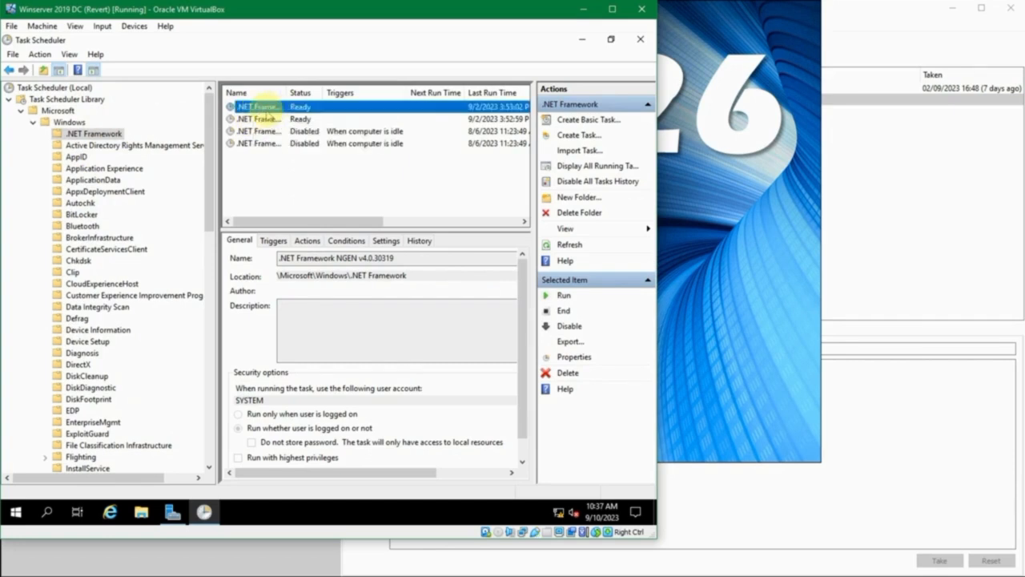
drag(288, 92, 356, 85)
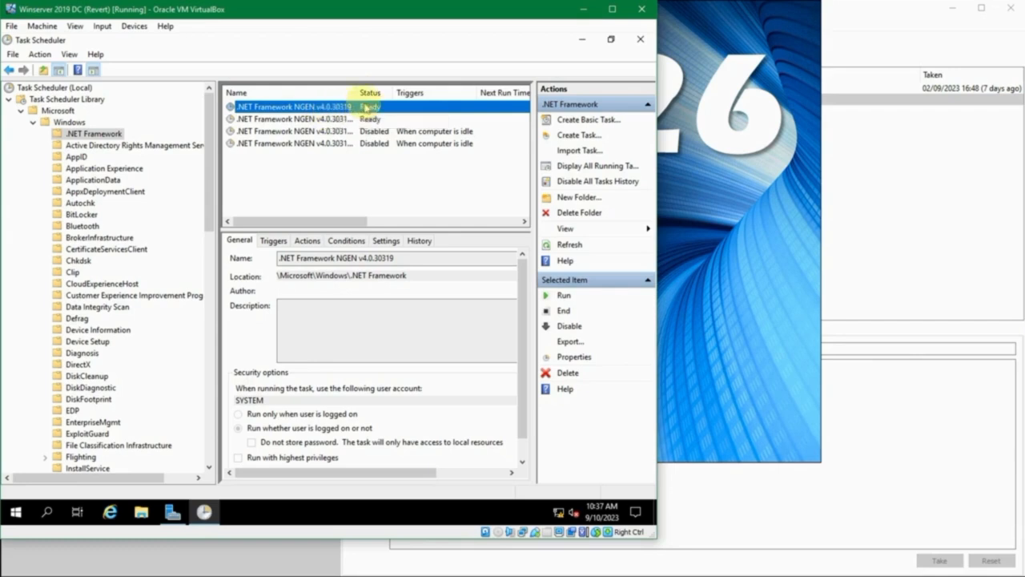
Collapse the Windows folder and list the Mozilla tasks with a narrower folder tree and a wider Name column
click(32, 125)
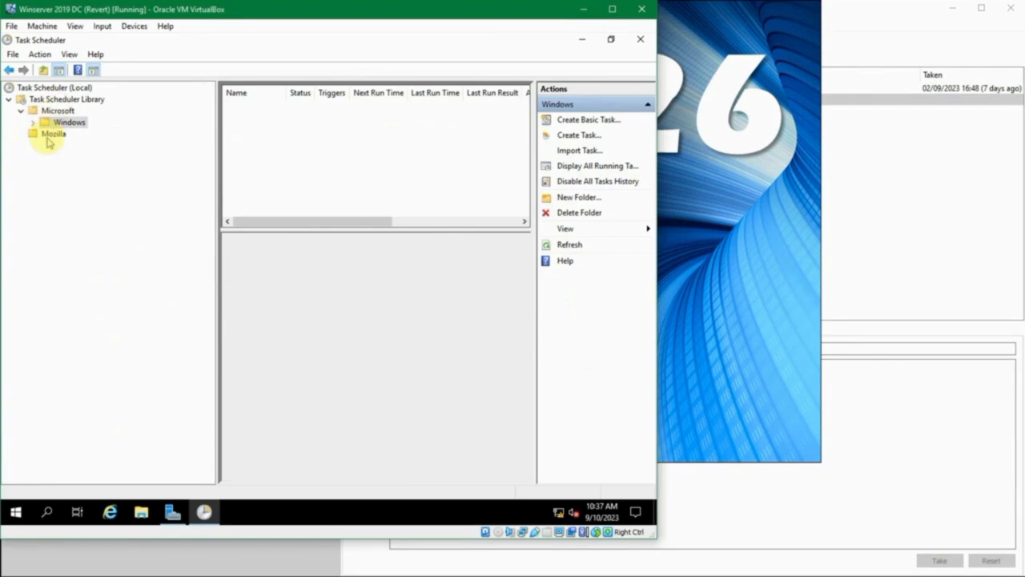
click(47, 138)
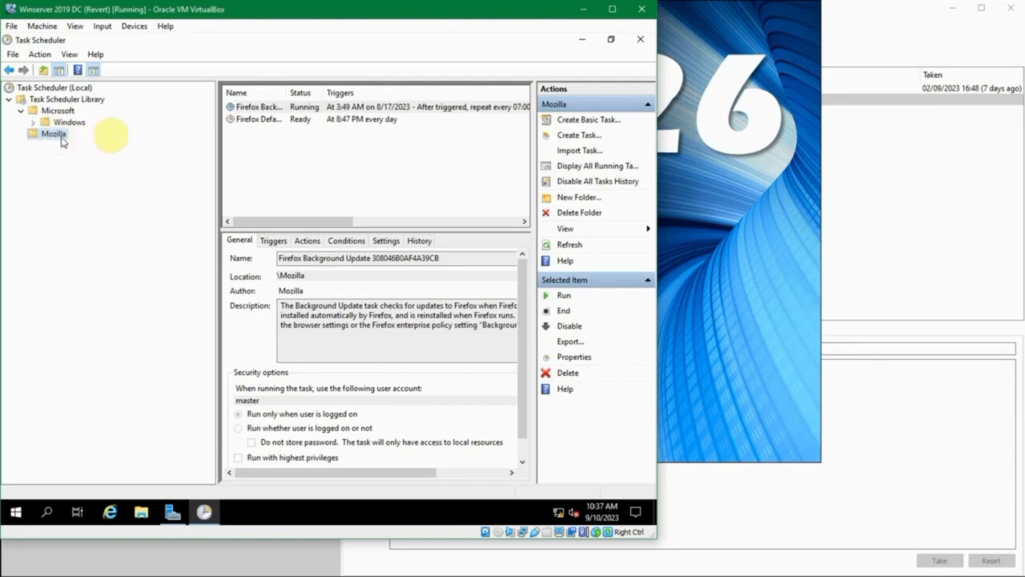
drag(287, 94, 325, 90)
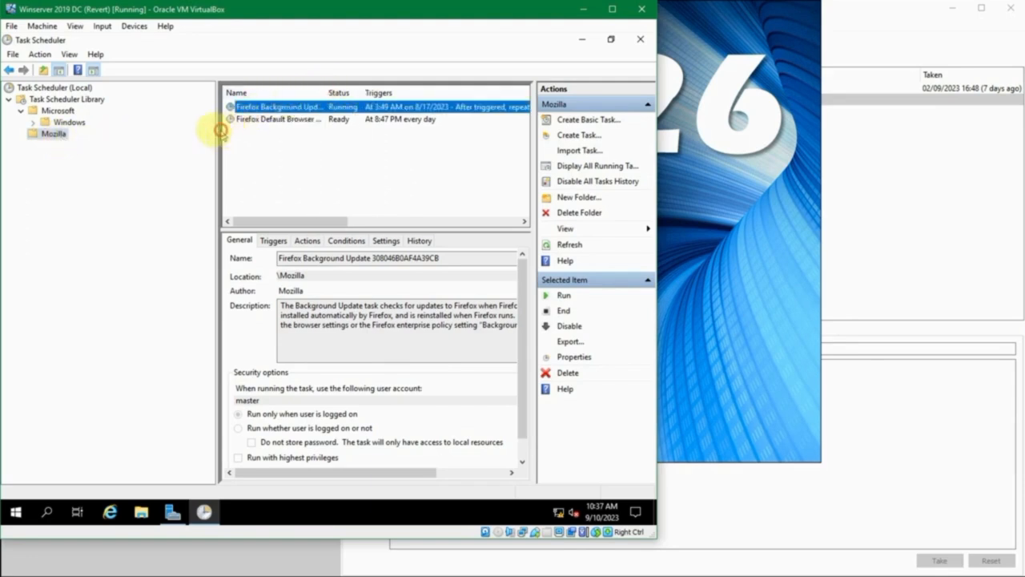
drag(220, 139, 134, 137)
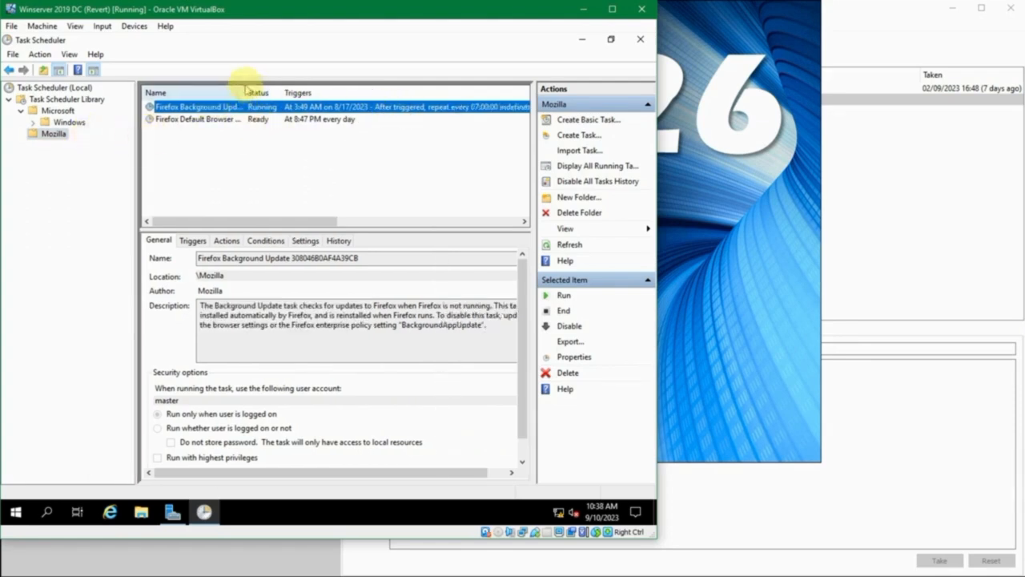
drag(244, 90, 261, 91)
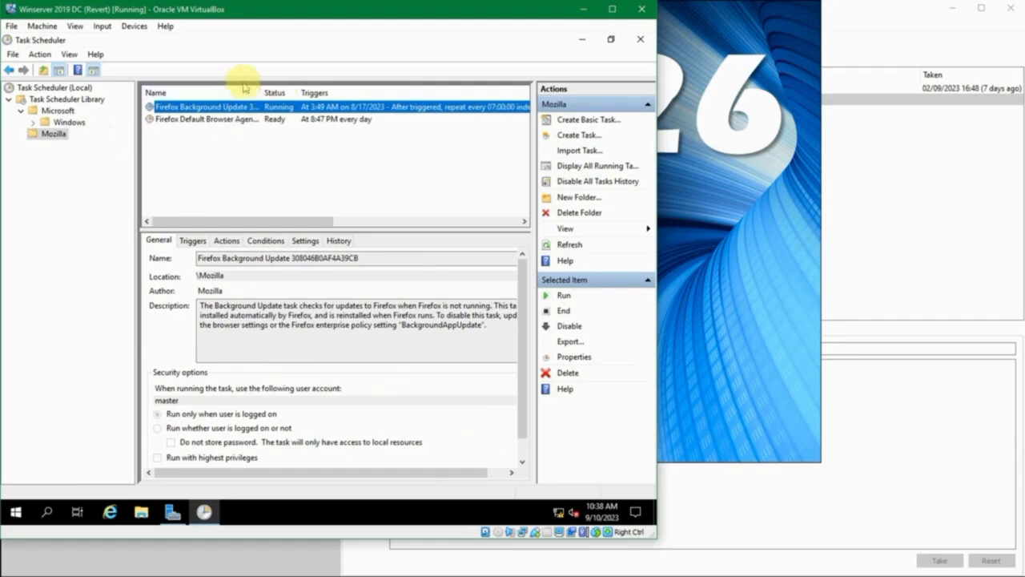
Look through all the columns of the Mozilla task list, from the next run time to the creation date
drag(315, 225, 437, 223)
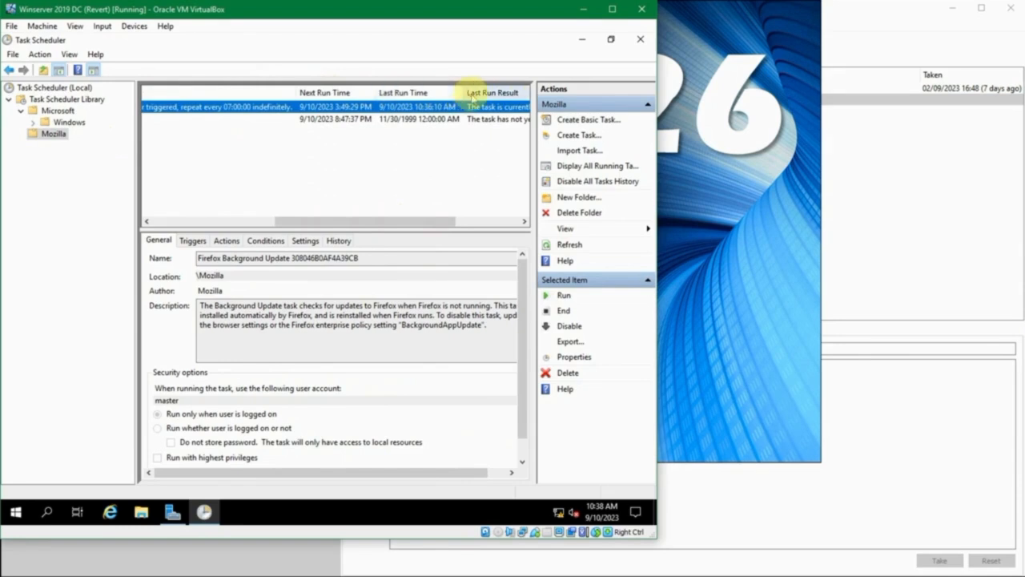
drag(435, 221, 514, 240)
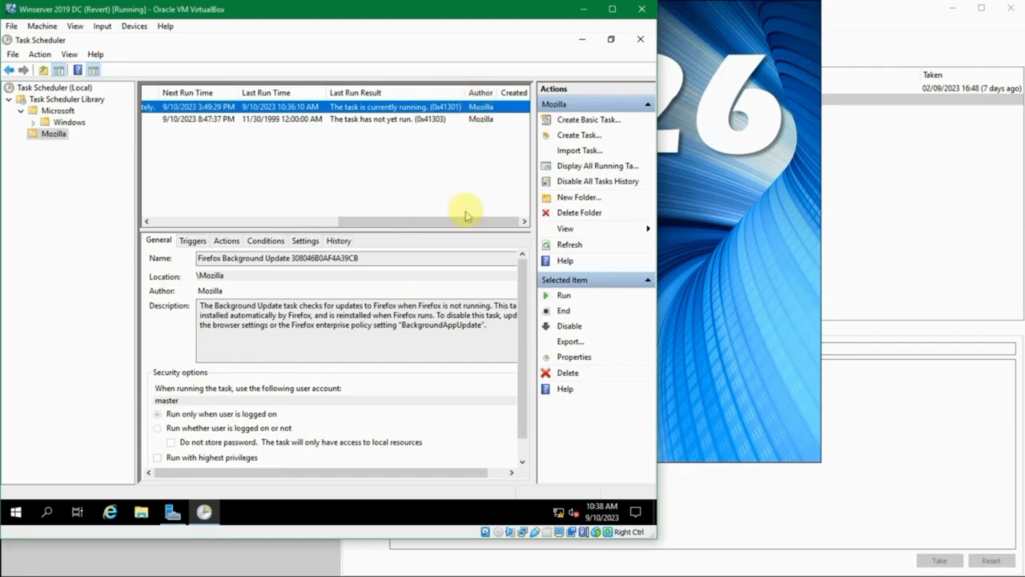
drag(464, 220, 195, 237)
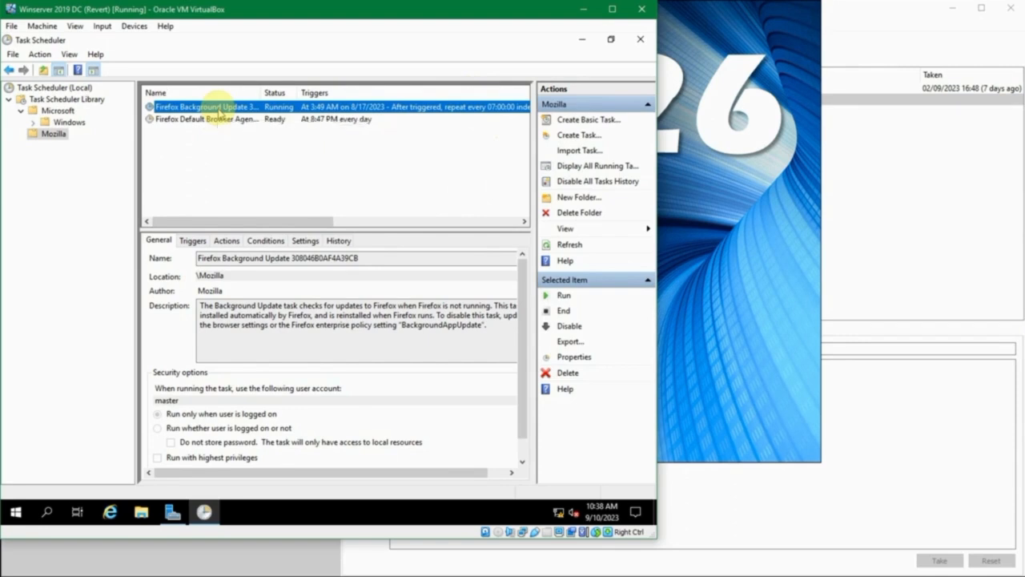
Read the full name of the Firefox Background Update task in its general details and reselect the task in the list
drag(260, 90, 274, 92)
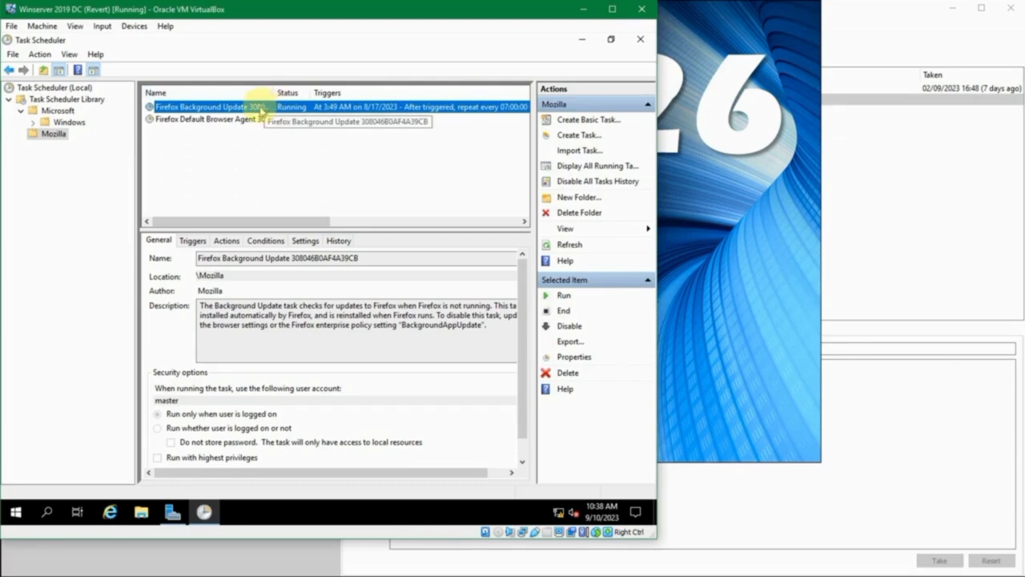
click(208, 258)
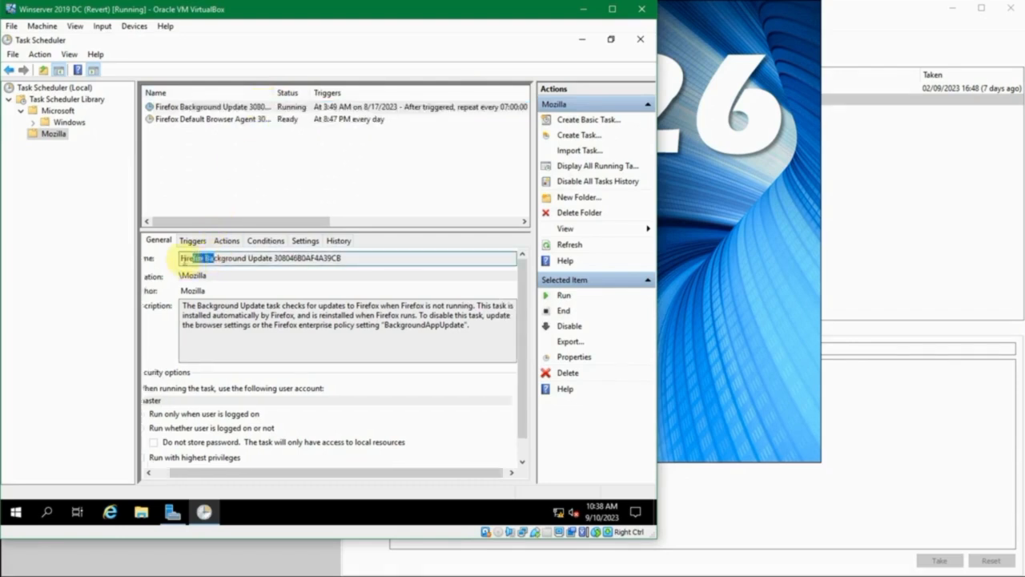
drag(180, 258, 343, 257)
click(355, 254)
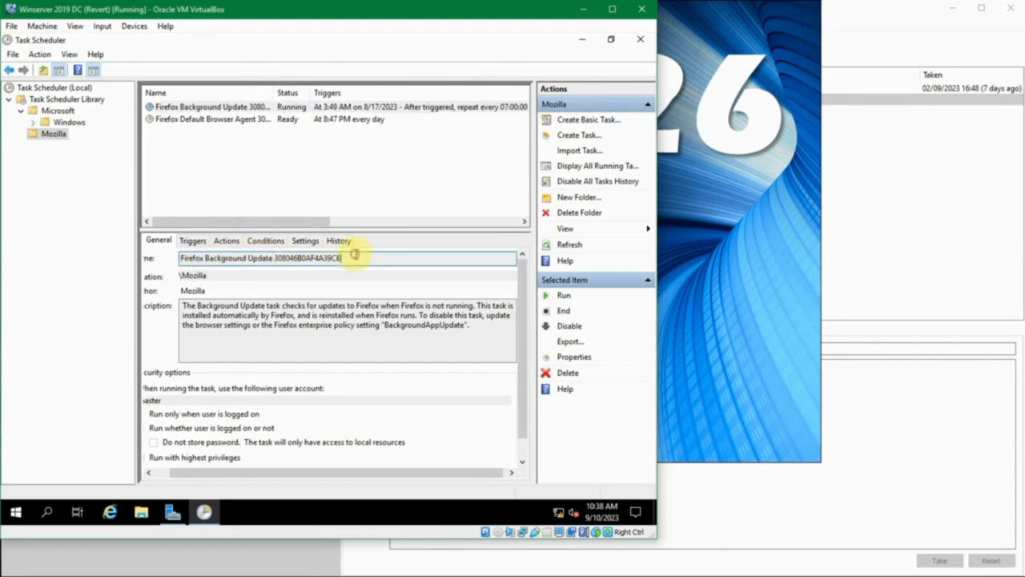
click(341, 109)
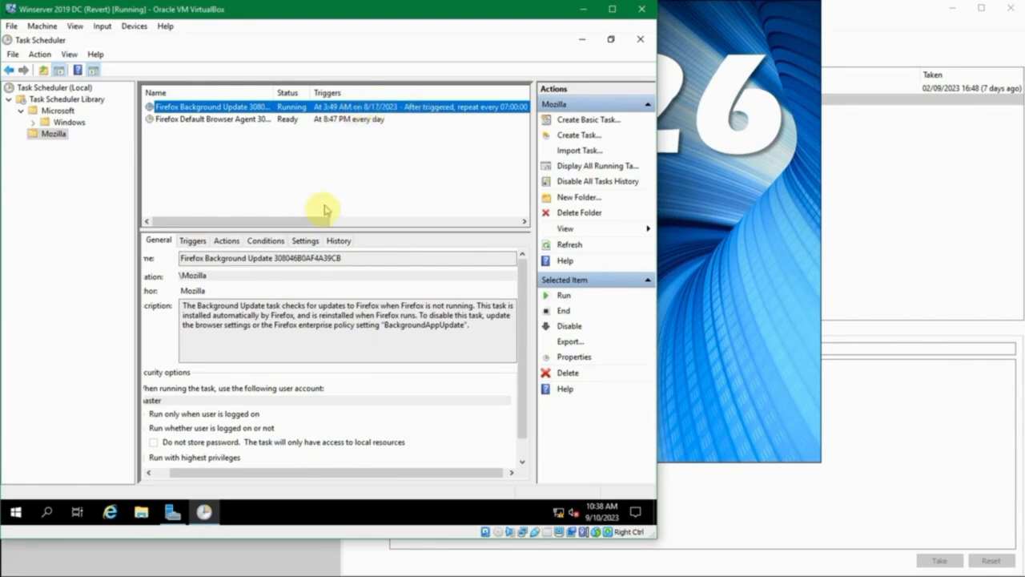
Examine the Firefox Background Update task's trigger, next and last run times, last run result and author
drag(298, 221, 370, 214)
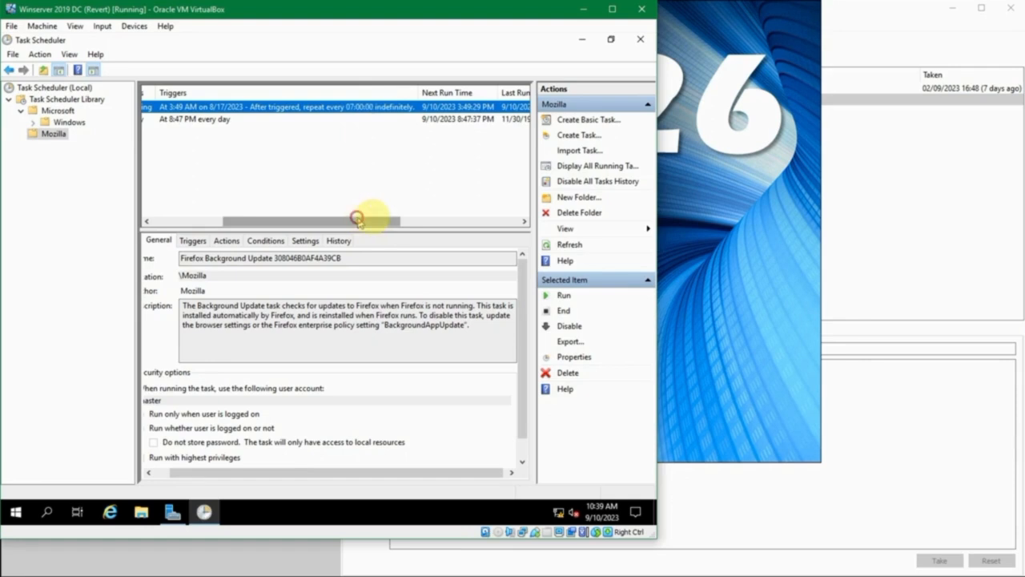
drag(354, 217, 418, 217)
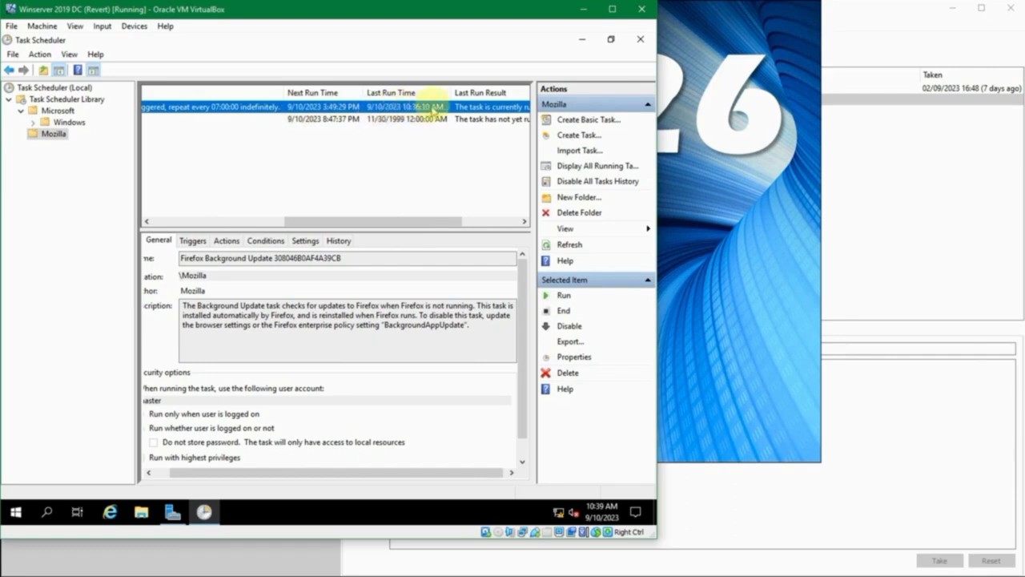
drag(440, 223, 497, 222)
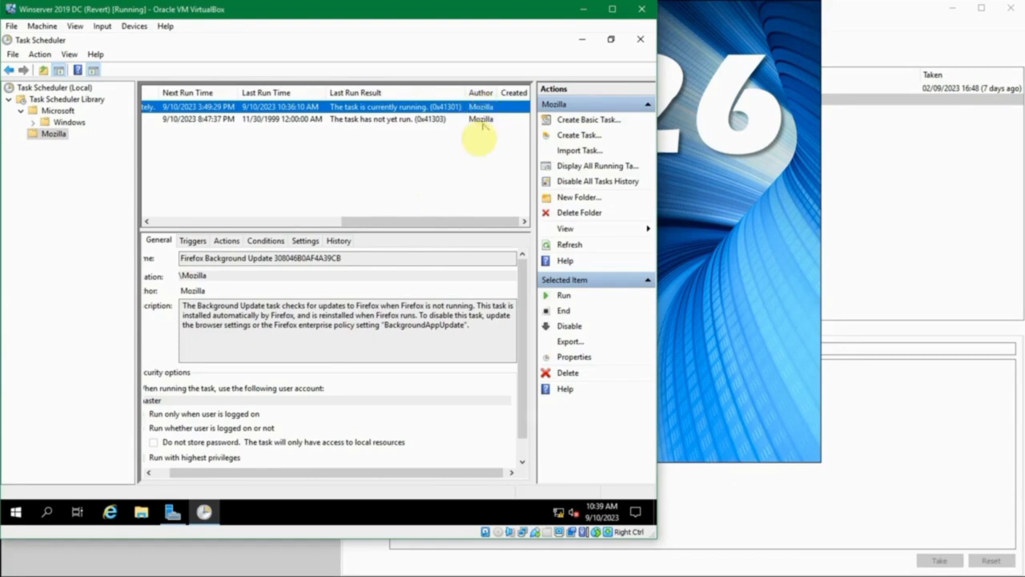
drag(422, 220, 197, 228)
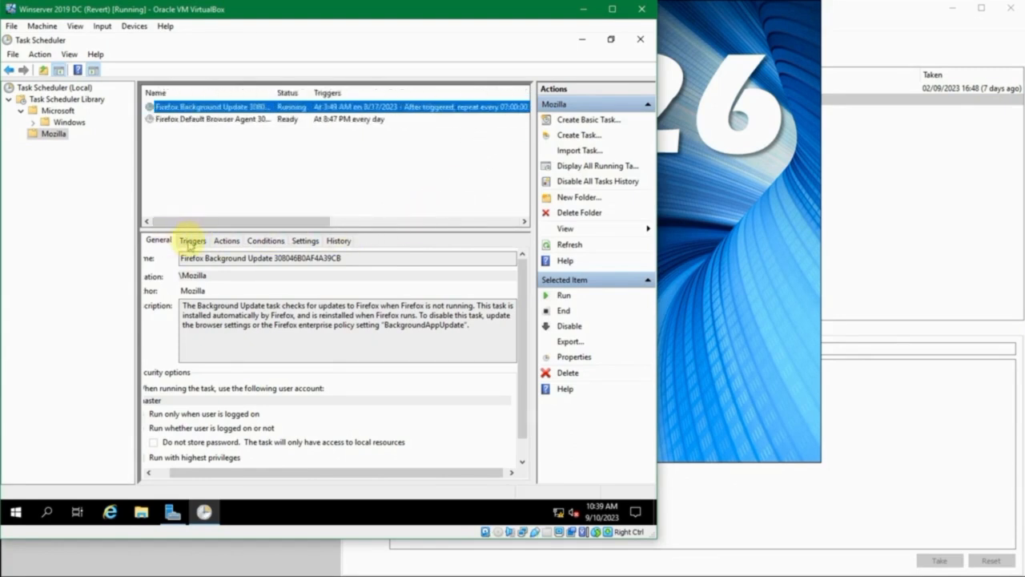
Check the location given in the Firefox Background Update task's general details
click(159, 240)
drag(258, 472, 234, 472)
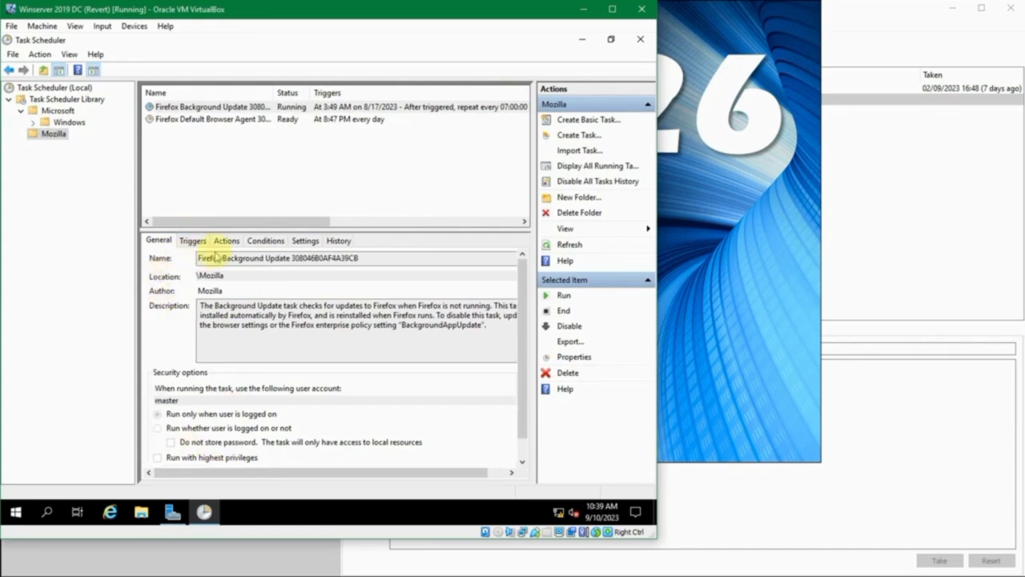
drag(206, 275, 268, 280)
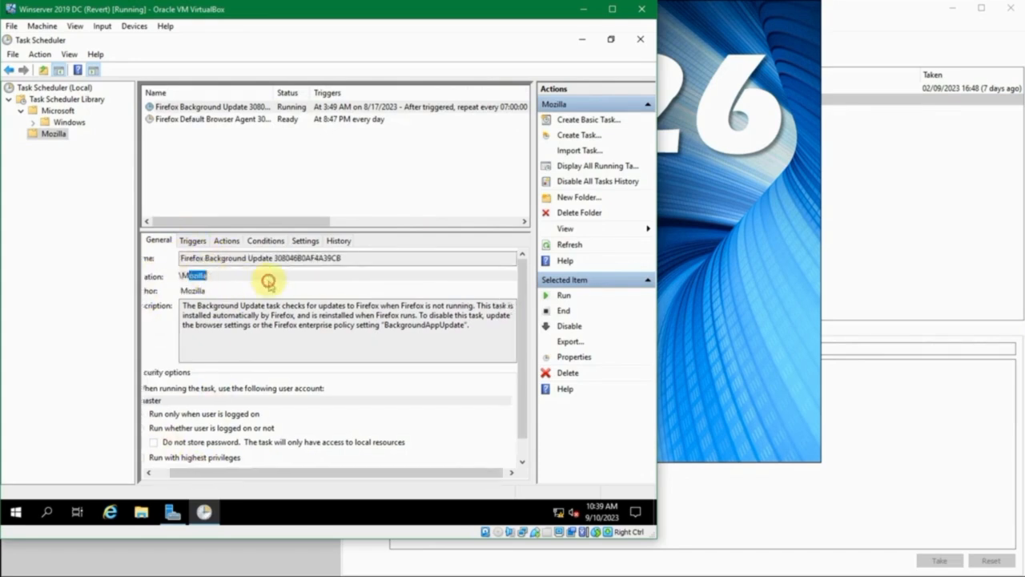
Read the full description in the Firefox Background Update task's general details
click(157, 472)
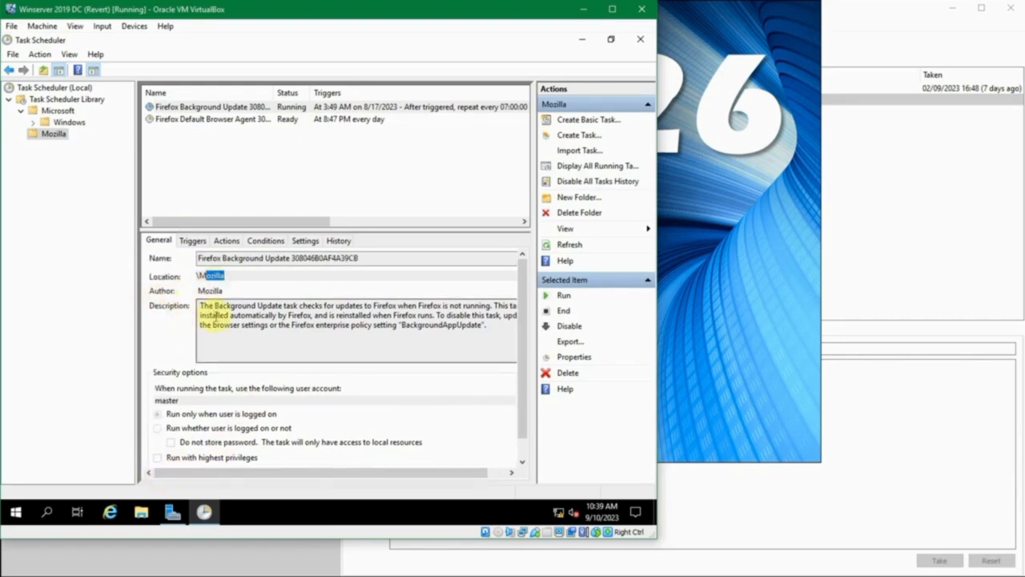
drag(217, 314, 302, 342)
click(357, 341)
mouse_move(473, 327)
mouse_down()
mouse_move(243, 299)
mouse_move(175, 306)
mouse_move(482, 333)
mouse_up()
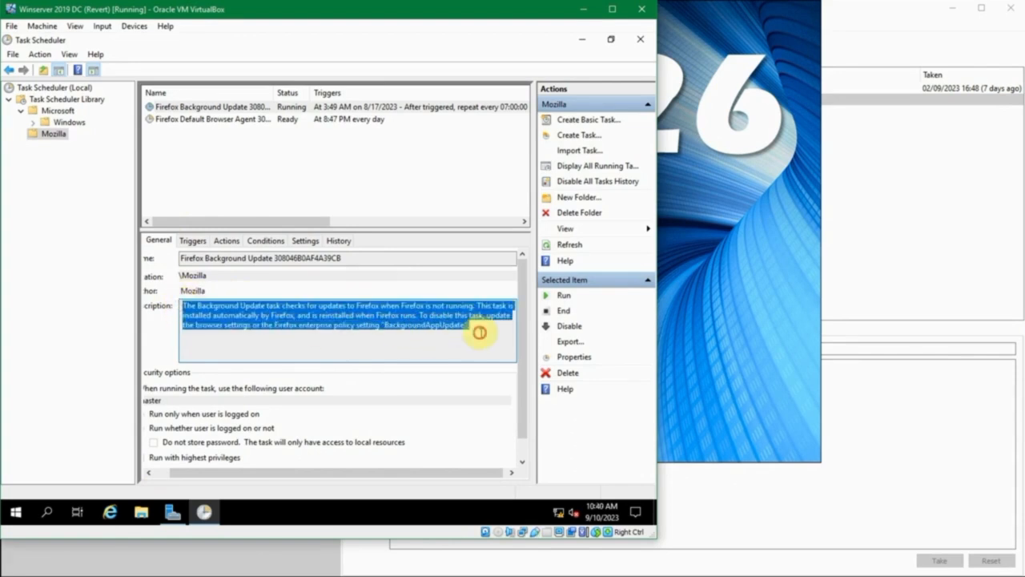
click(479, 332)
Review the Firefox Background Update task's triggers, actions, conditions and settings, including the full command line of its start-a-program action
click(192, 240)
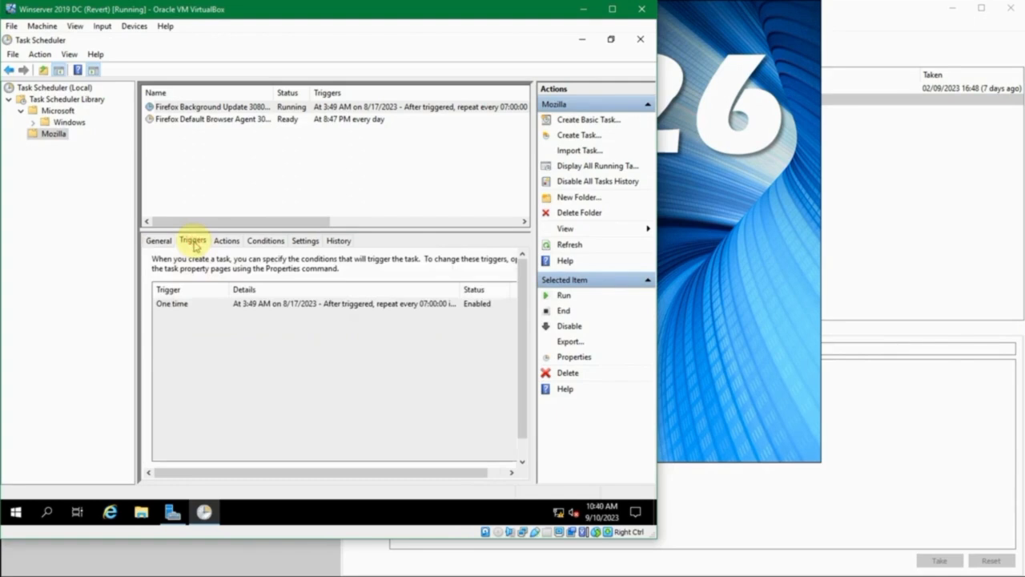
click(200, 309)
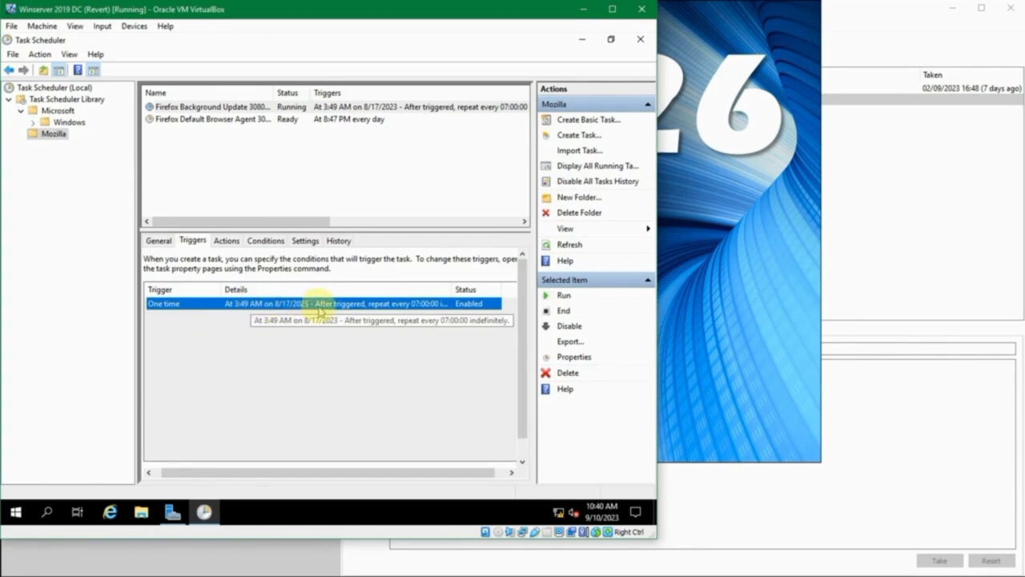
click(229, 241)
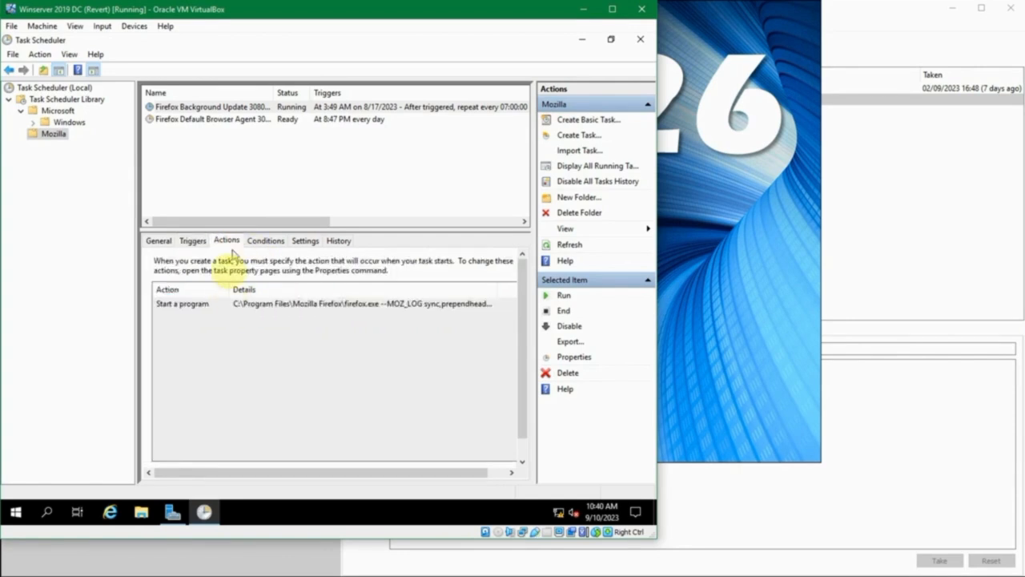
click(231, 305)
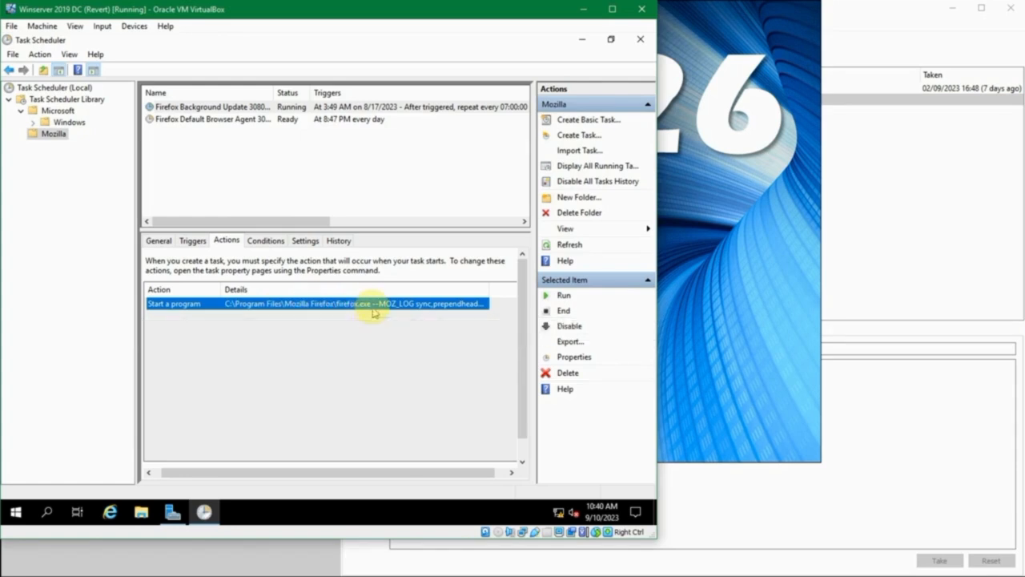
drag(487, 286, 510, 284)
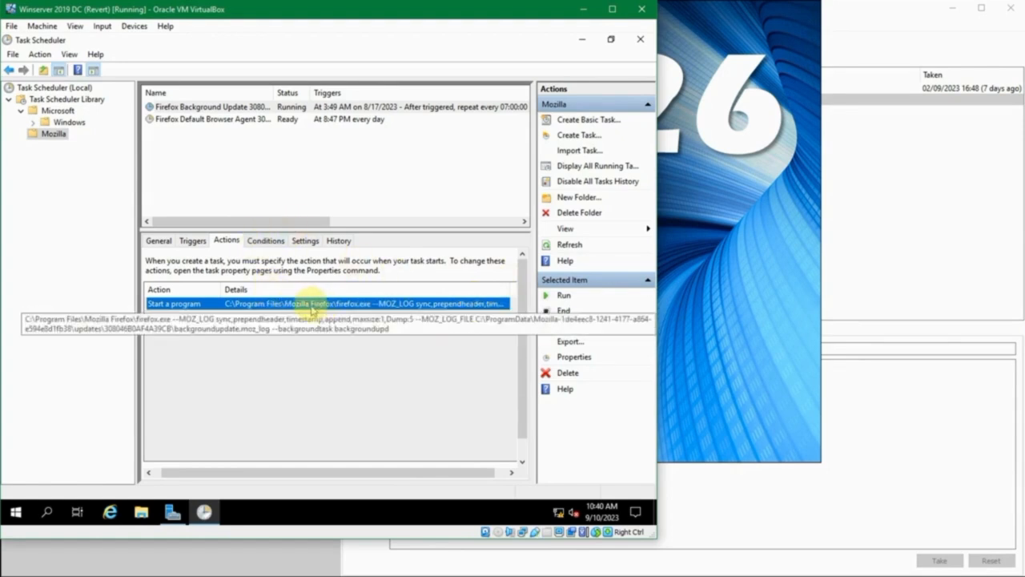
click(264, 241)
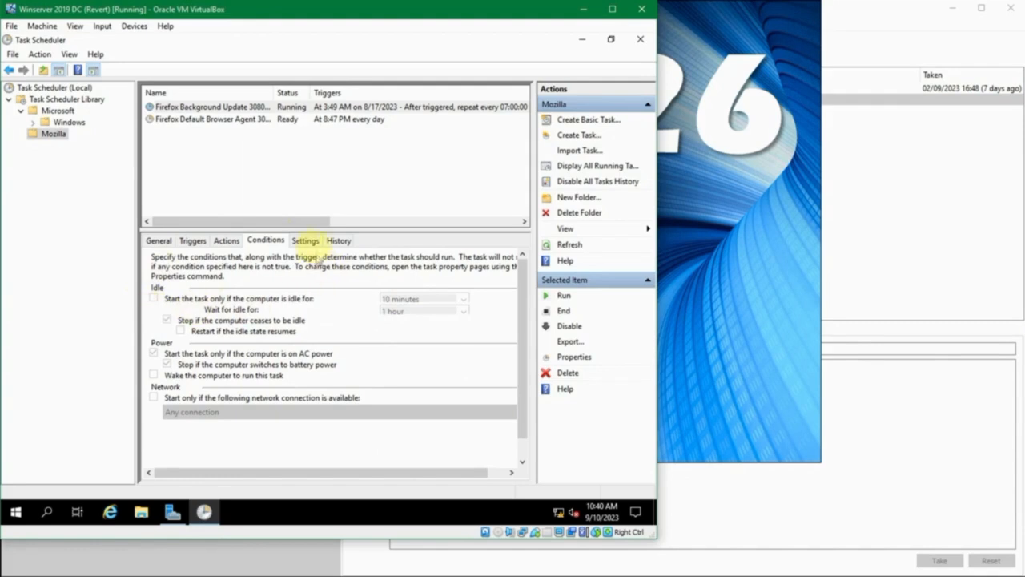
click(304, 242)
Examine the Firefox Background Update task's history, reading the messages of several logged events such as task completed and action completed
click(338, 240)
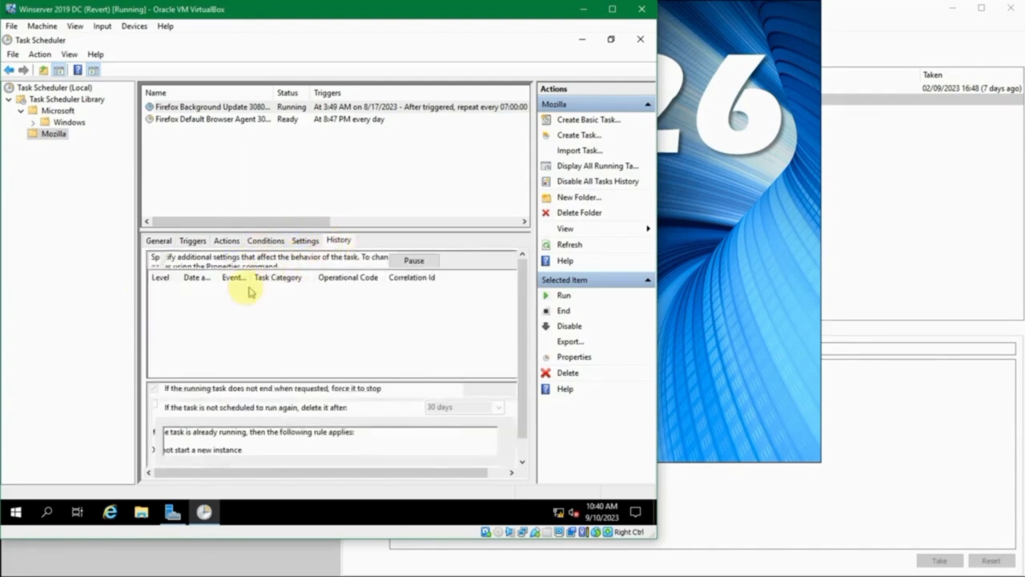
scroll(234, 298, down, 5)
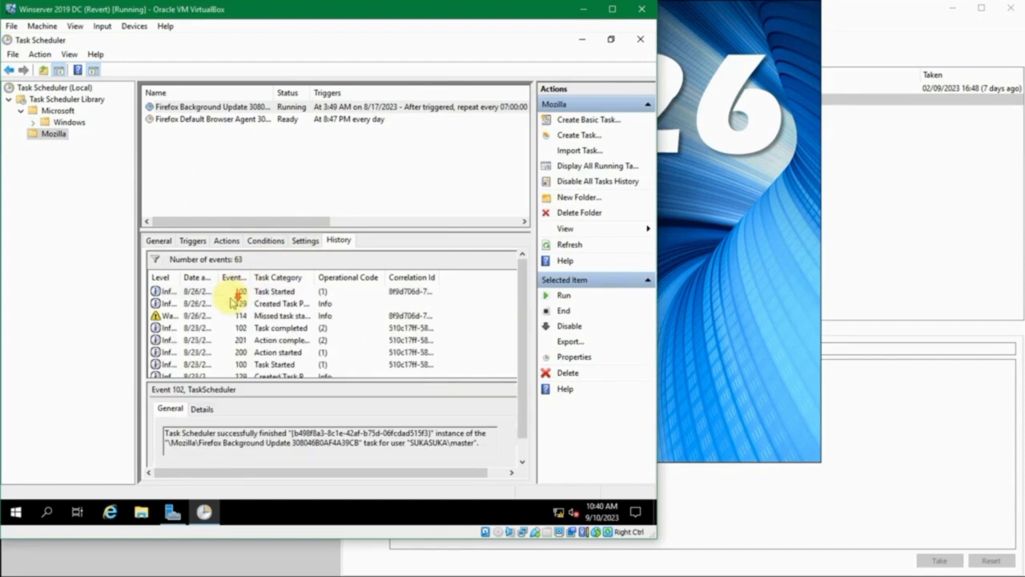
scroll(233, 298, up, 4)
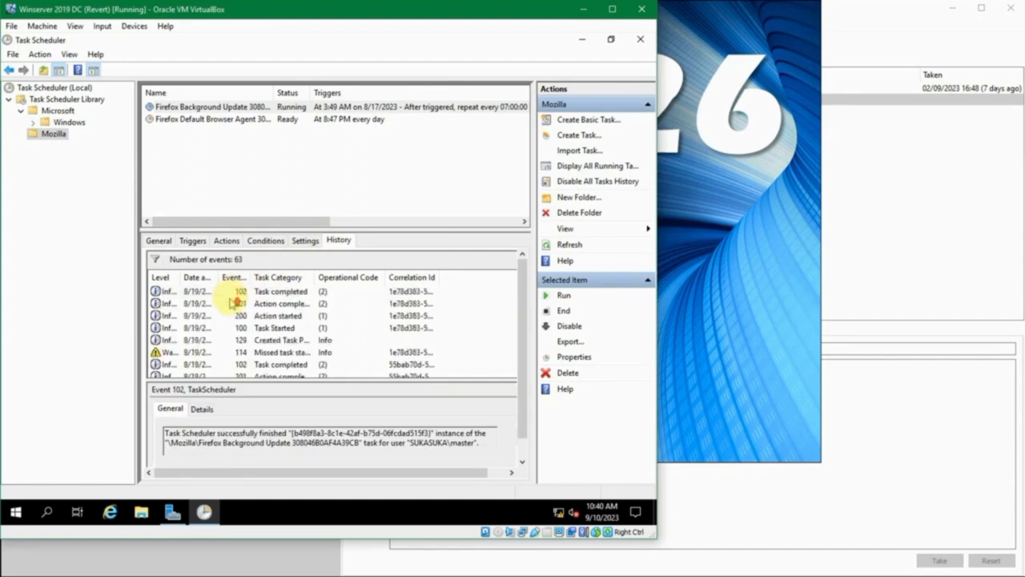
click(236, 293)
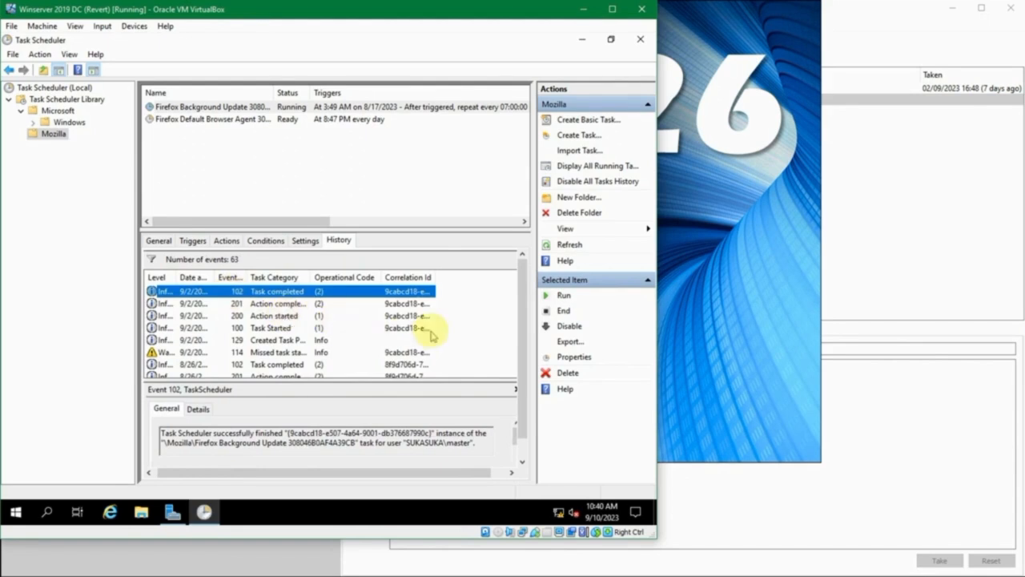
click(302, 339)
click(277, 364)
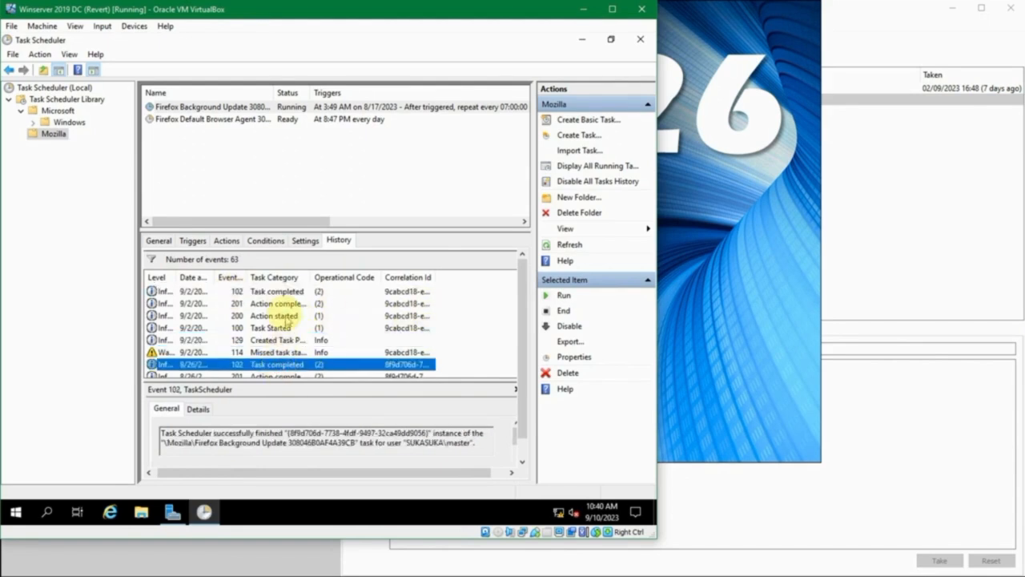
click(276, 304)
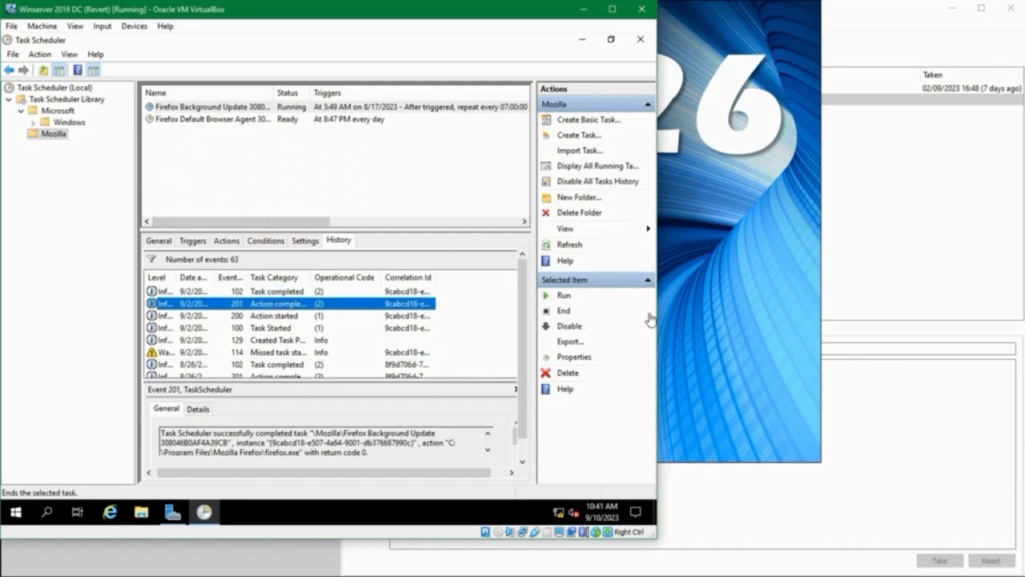
click(352, 178)
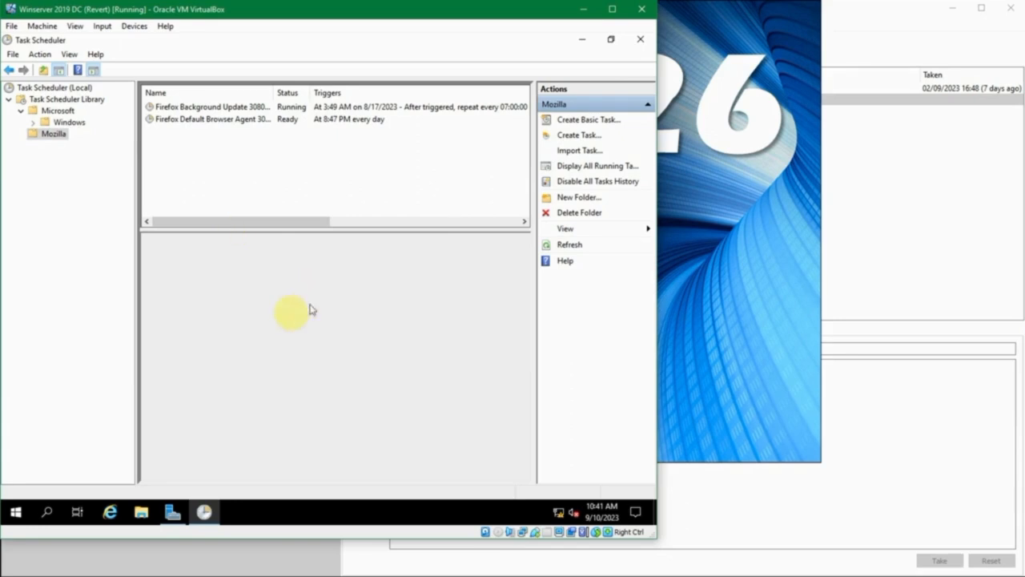
Create a new folder named Admin under the Task Scheduler Library and open it
click(50, 161)
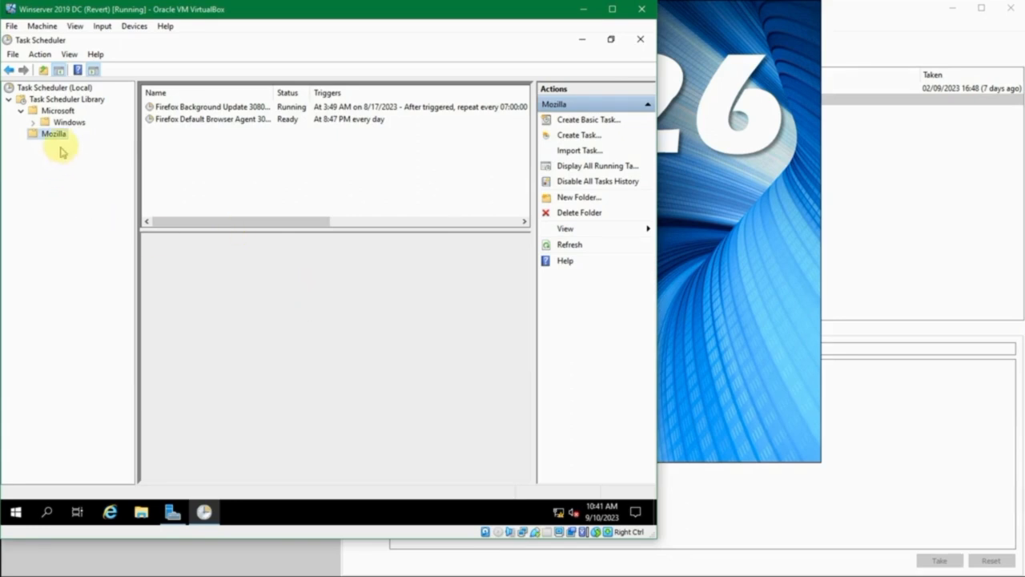
right_click(46, 101)
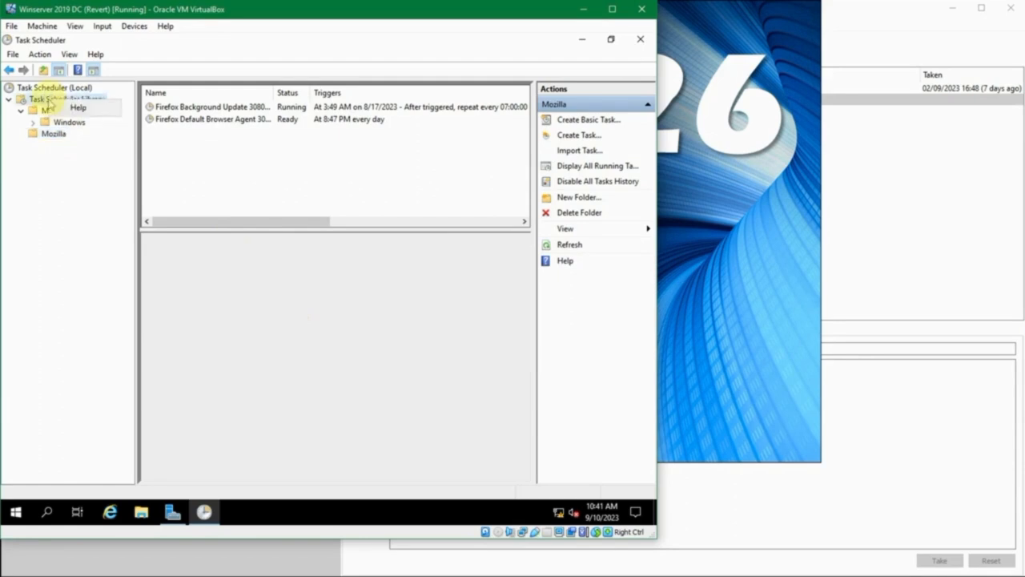
click(53, 100)
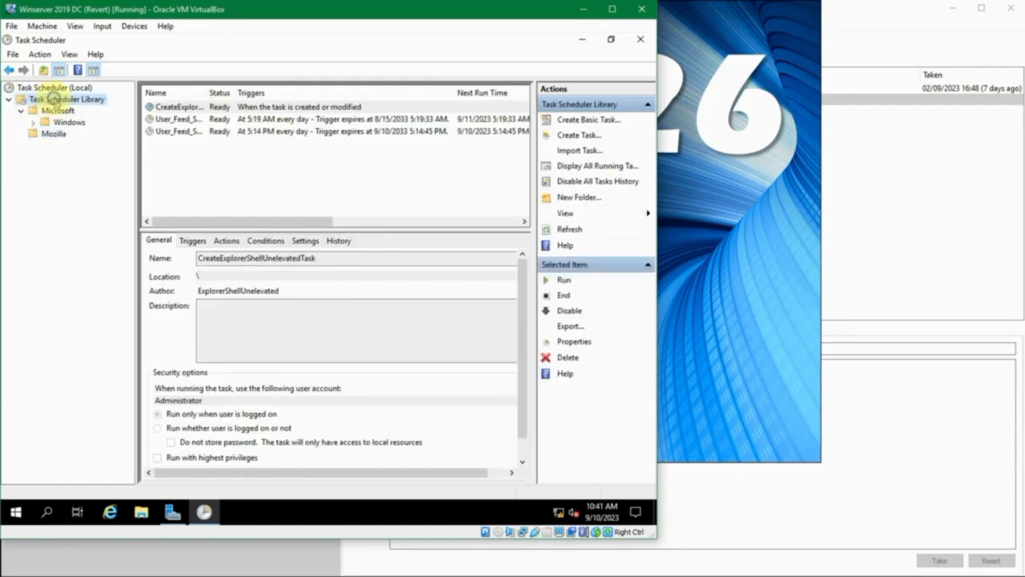
right_click(53, 98)
click(48, 100)
right_click(64, 100)
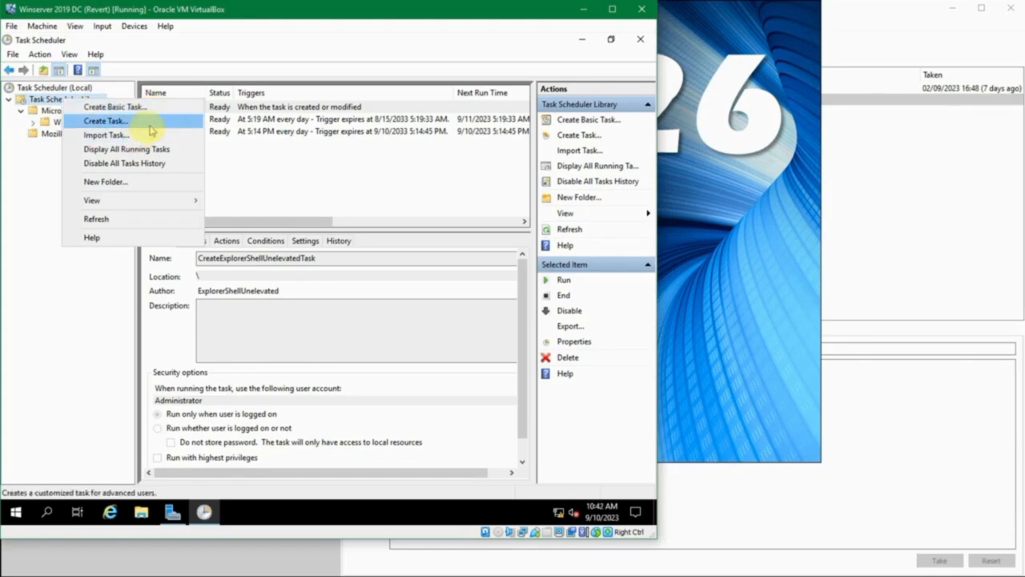
click(138, 181)
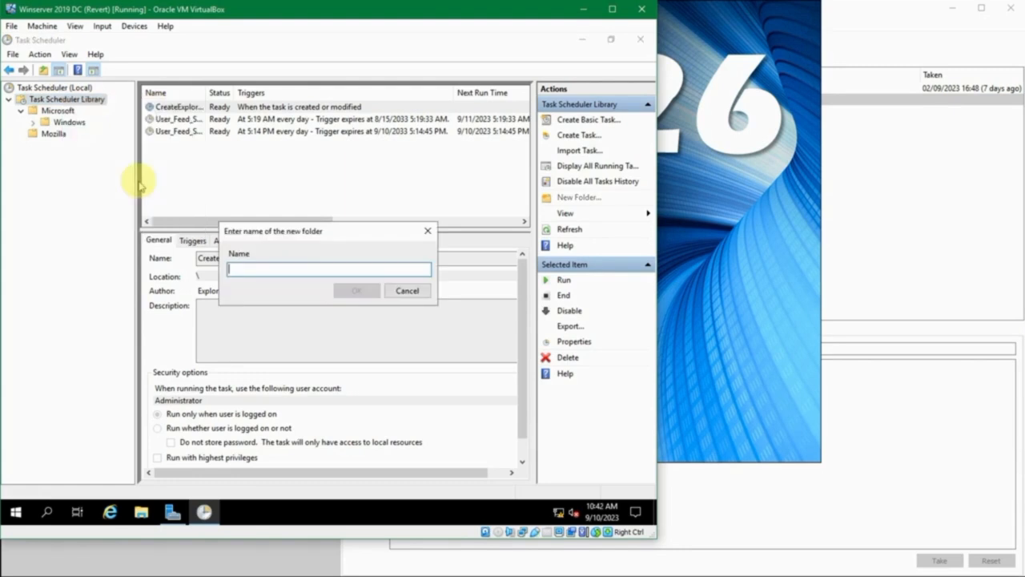
click(264, 268)
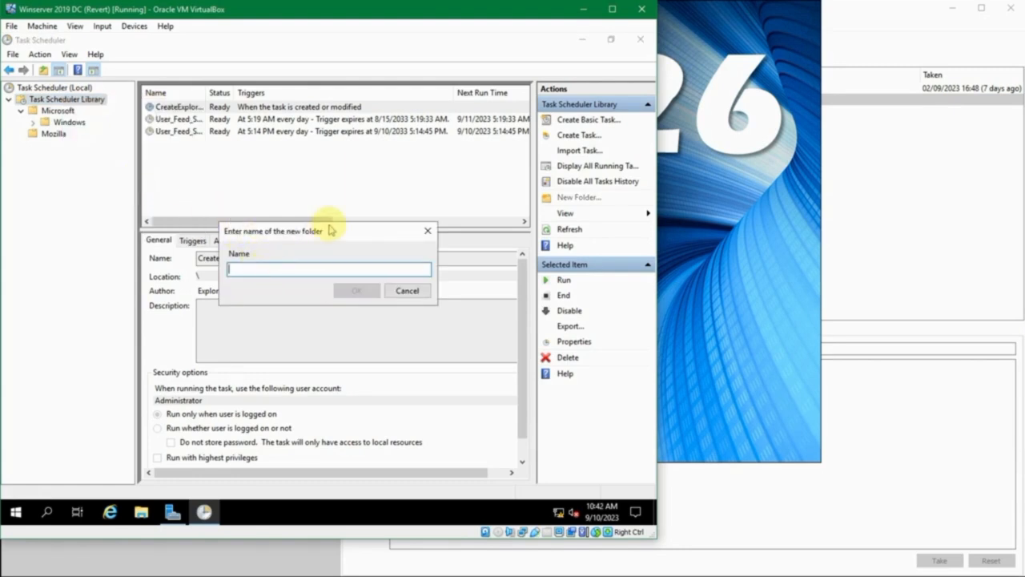
text(Admin)
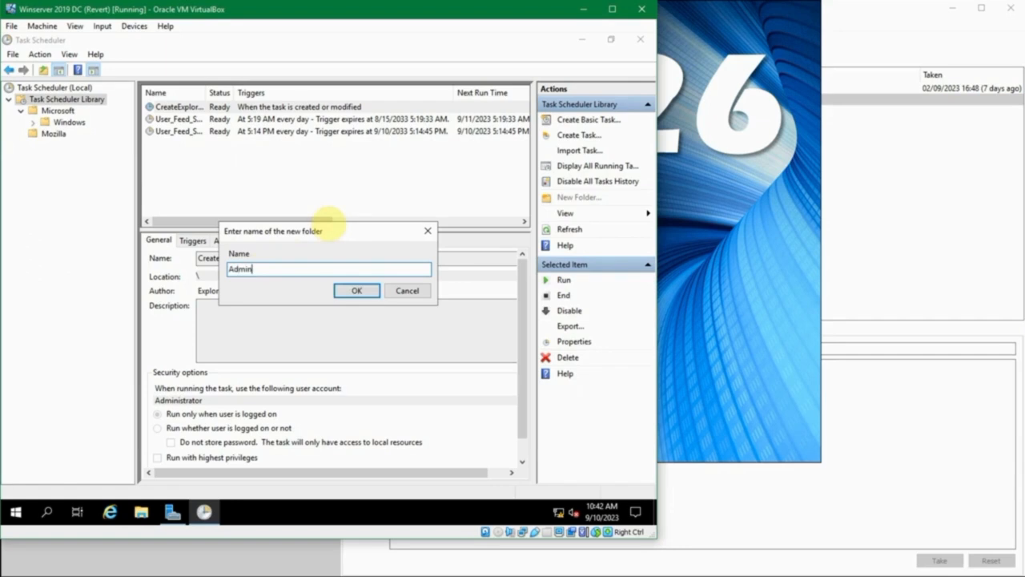
key(Return)
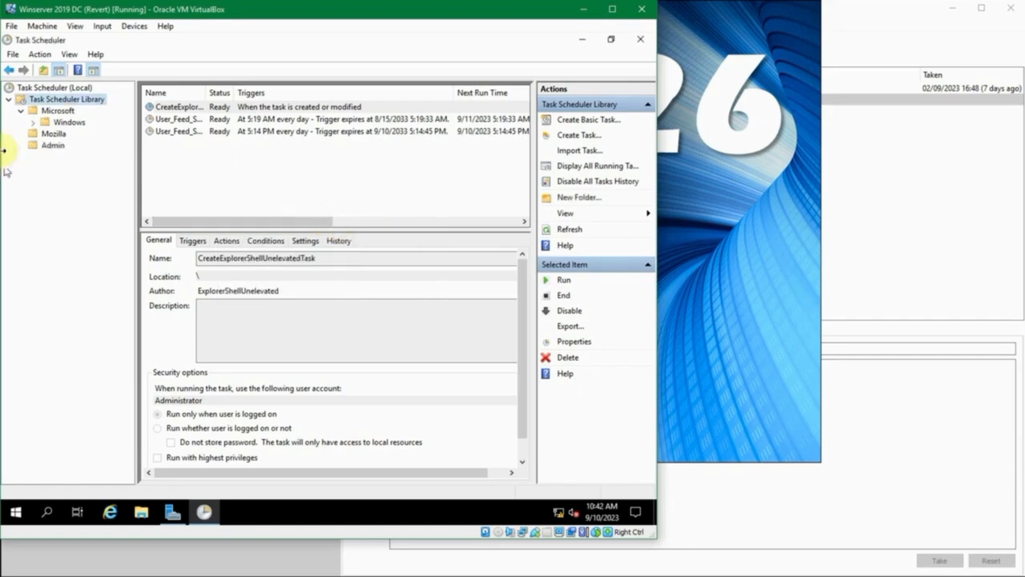
click(52, 146)
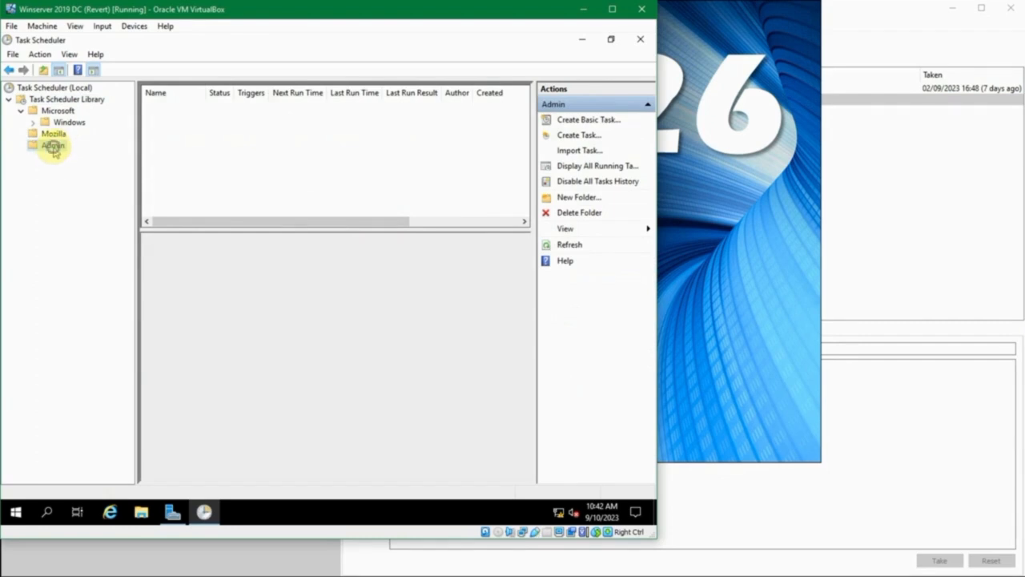
right_click(53, 146)
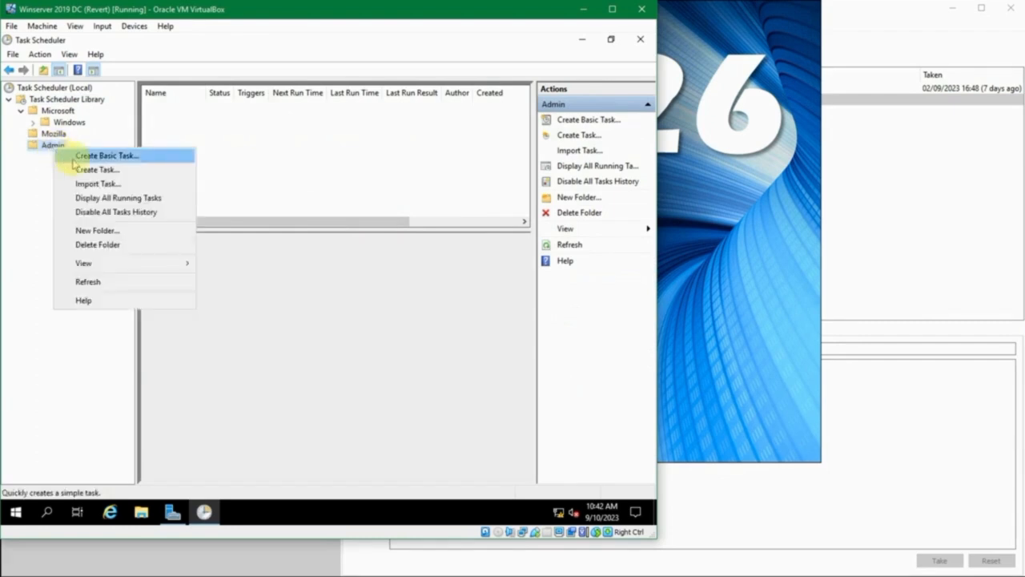
click(80, 157)
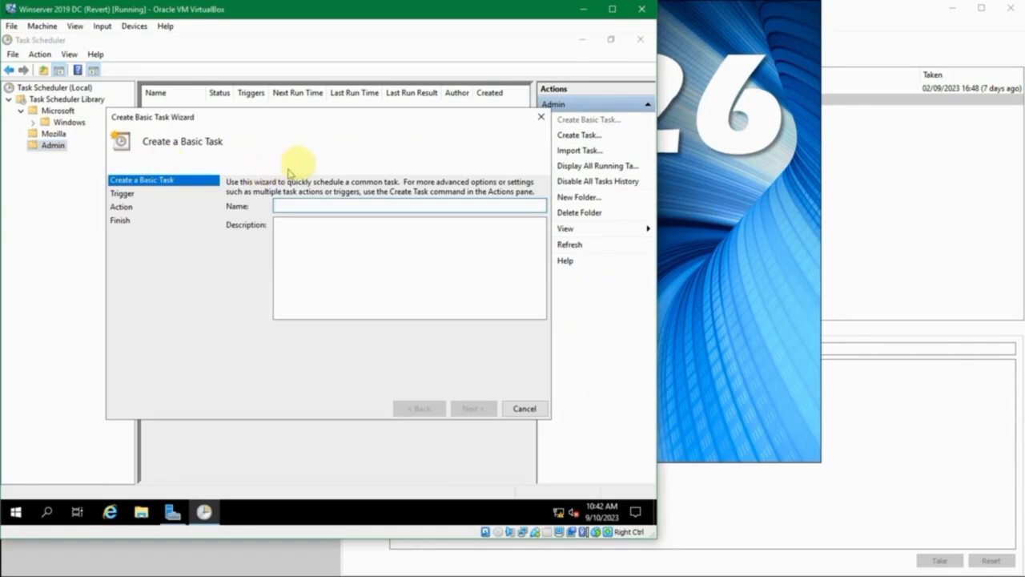
click(541, 117)
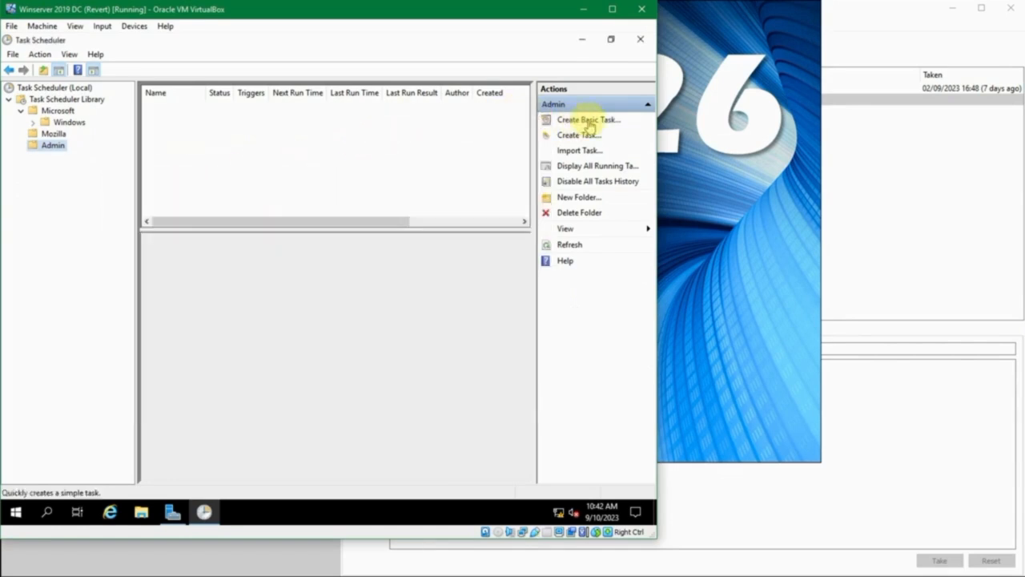
Start a basic task in the Admin folder named "Jalankan Notepad" with the description "Jalankan notepad setiap baru login ke server"
right_click(50, 146)
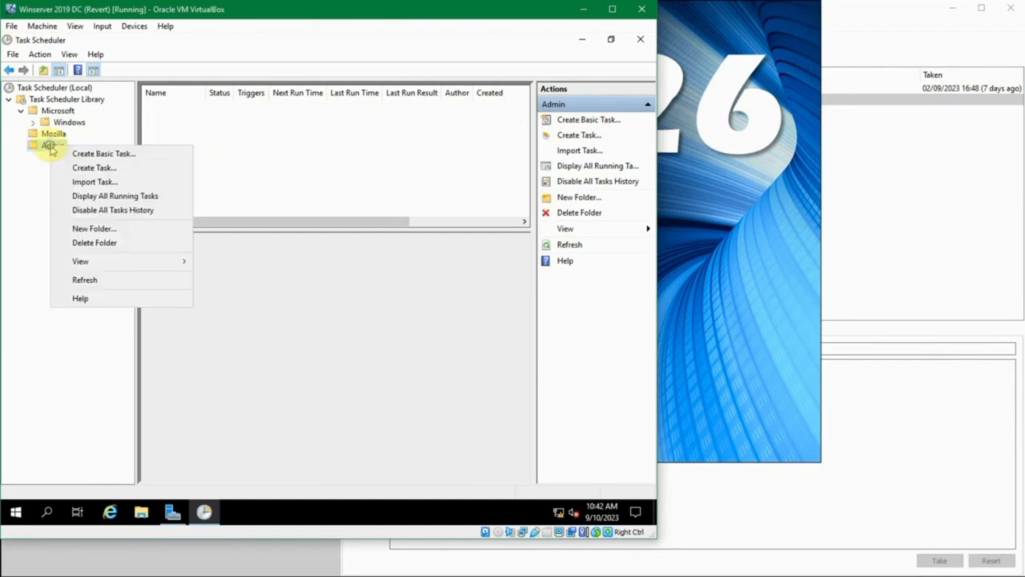
click(88, 154)
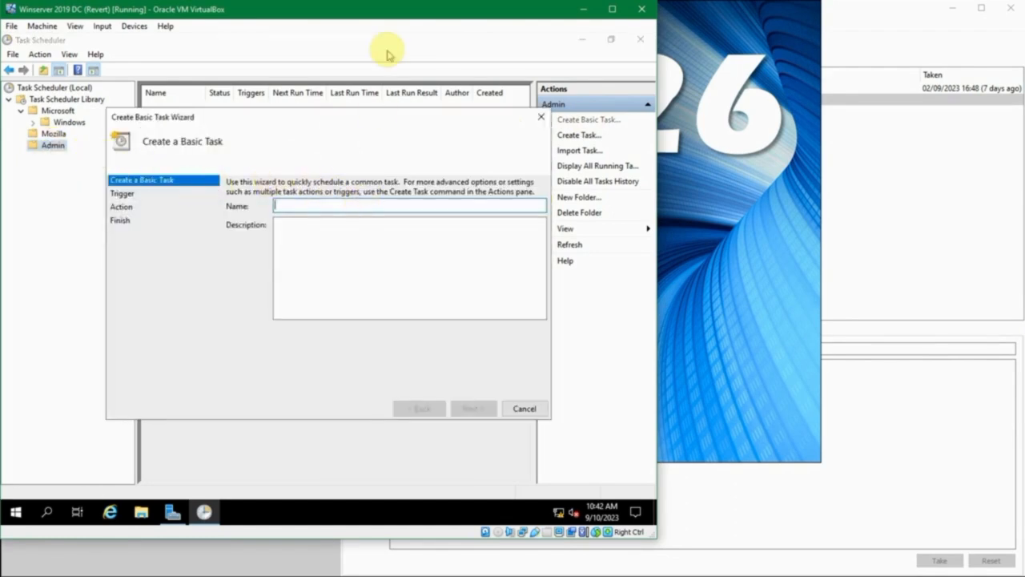
text(Jalankan Notepad)
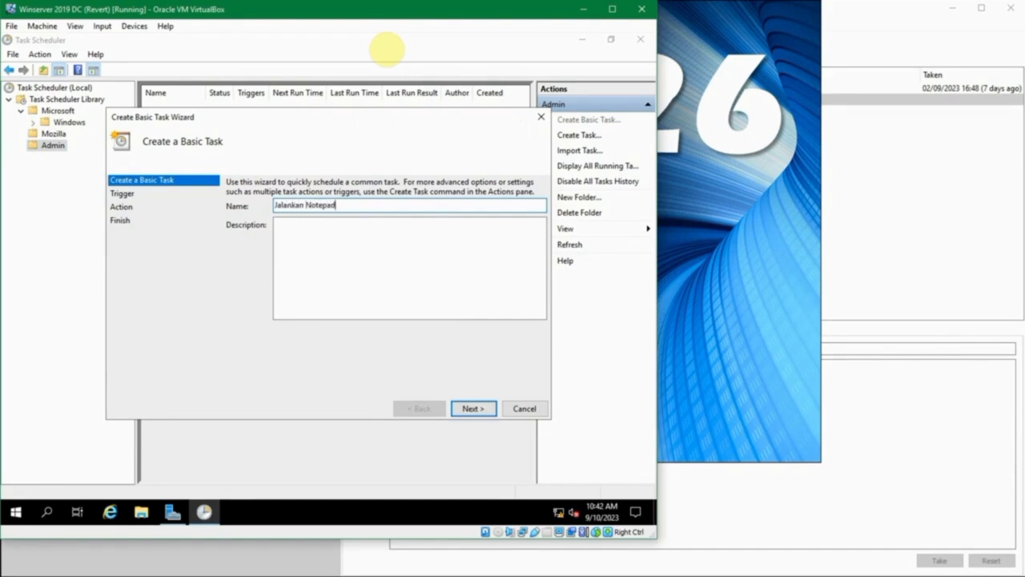
key(Tab)
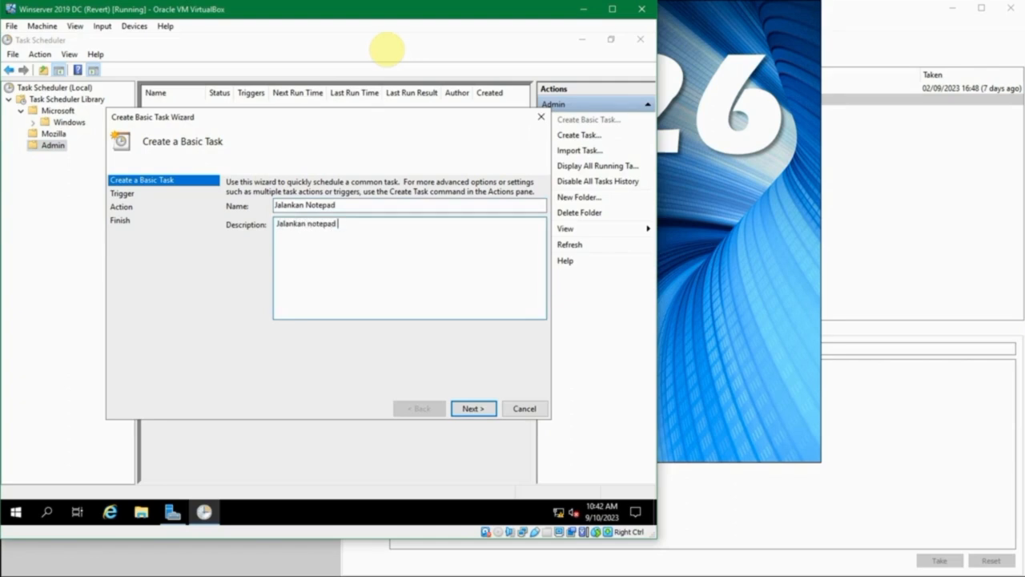
click(337, 223)
text(setiap baru login ke server)
click(470, 409)
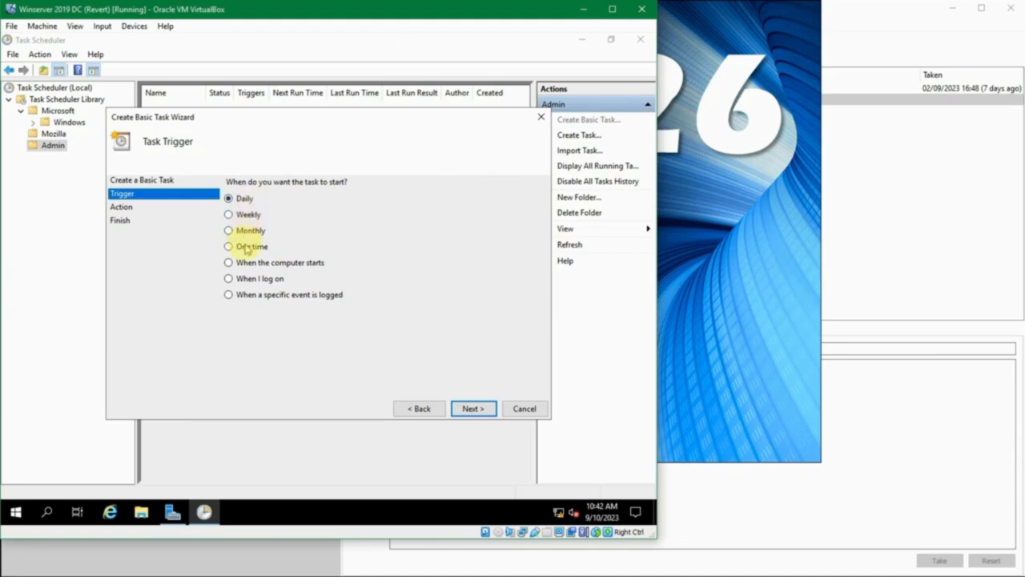
Look at the startup and event trigger options and set the basic task to start "When I log on"
click(266, 270)
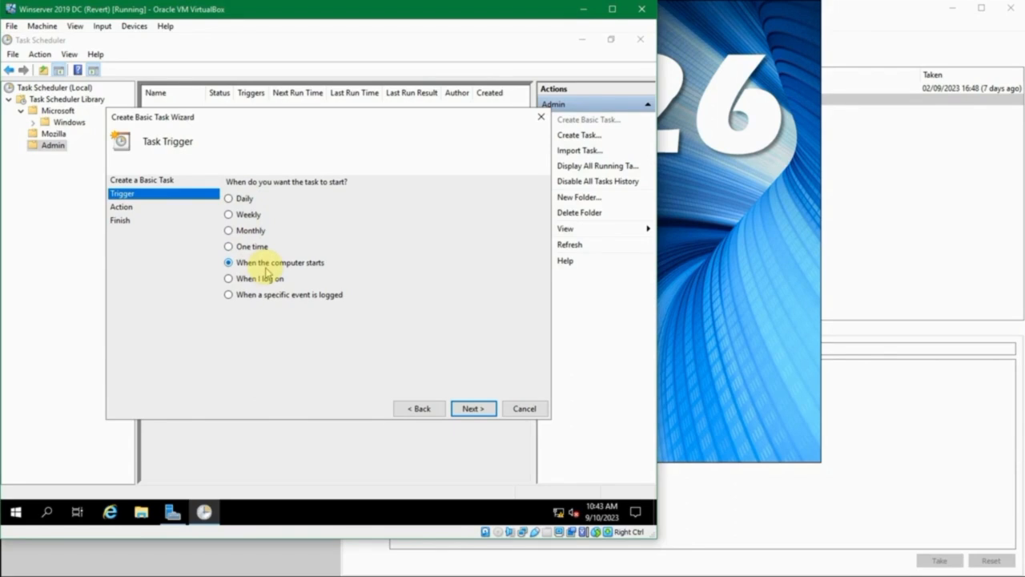
click(266, 278)
click(282, 294)
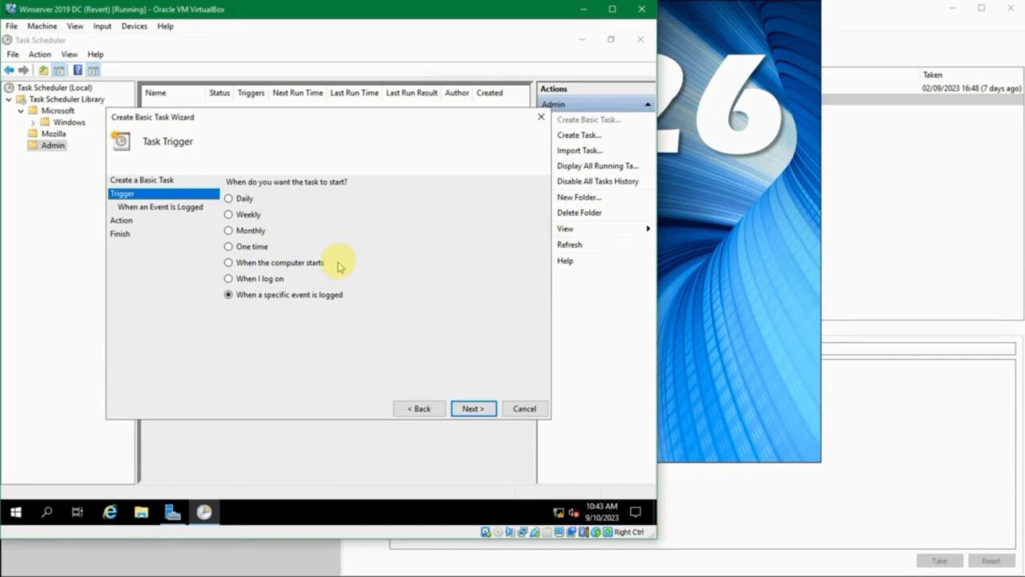
click(280, 277)
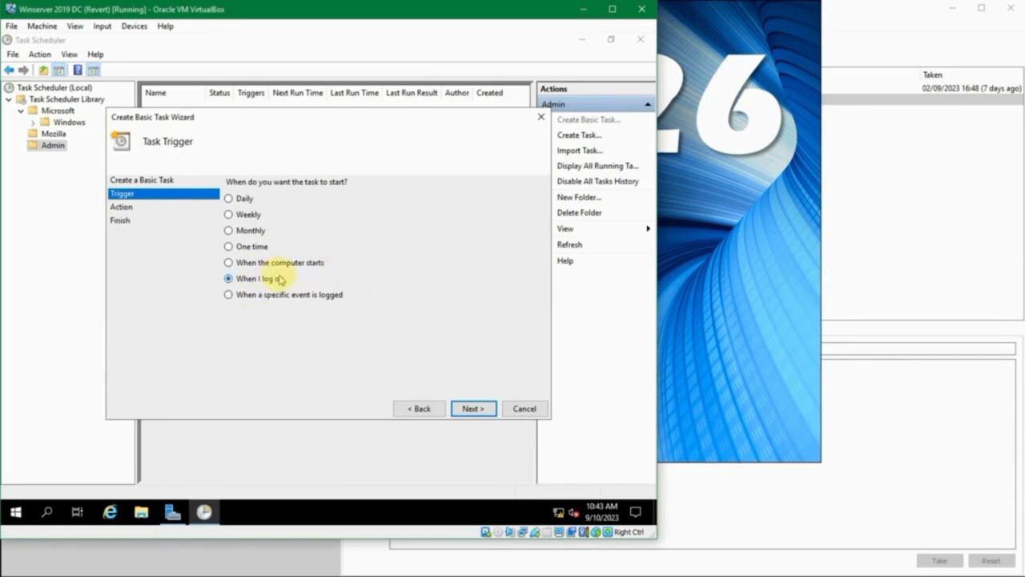
Set the basic task's action to start a program and choose notepad.exe from the C:\Windows folder as the program
click(473, 410)
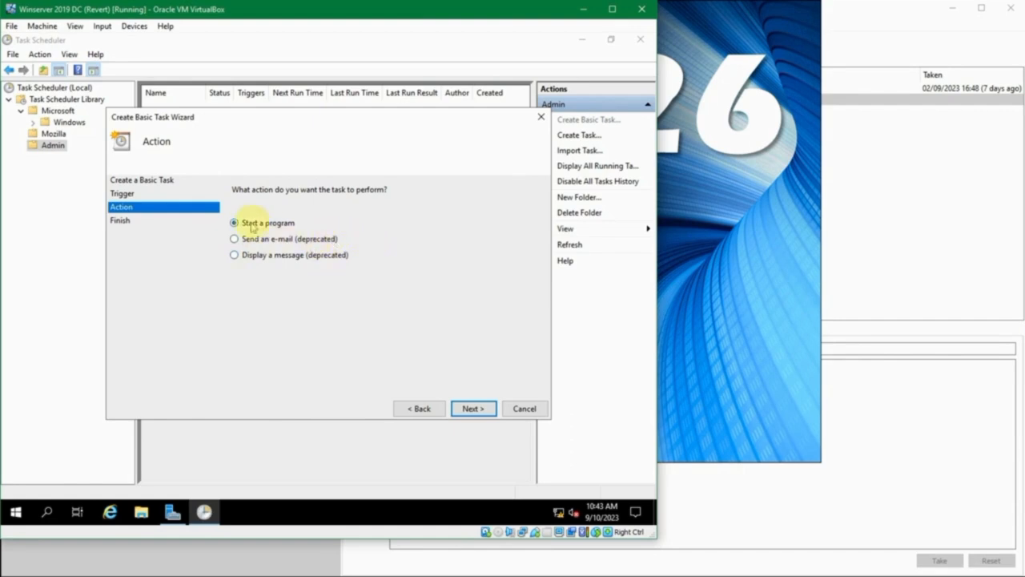
click(465, 408)
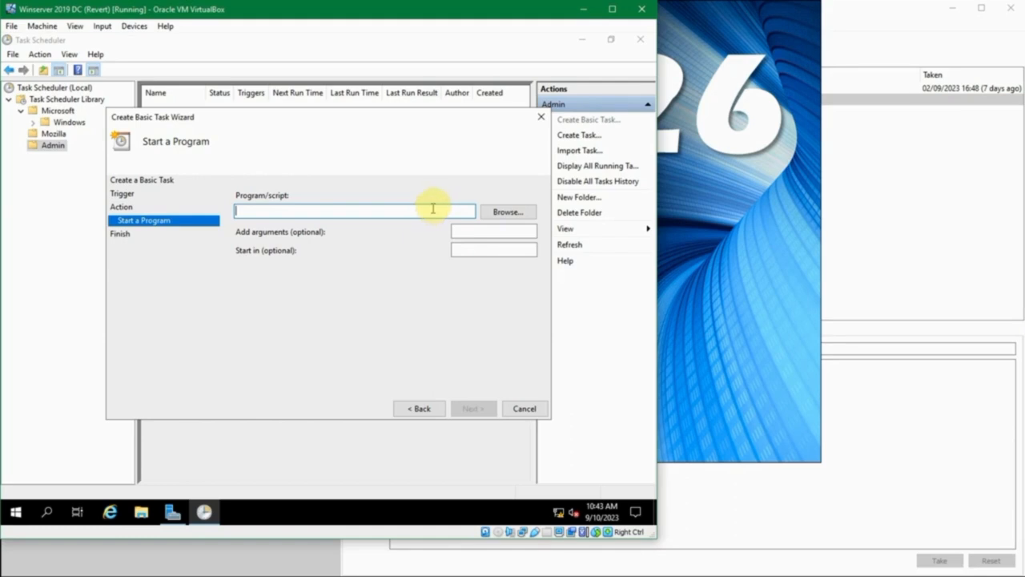
click(491, 221)
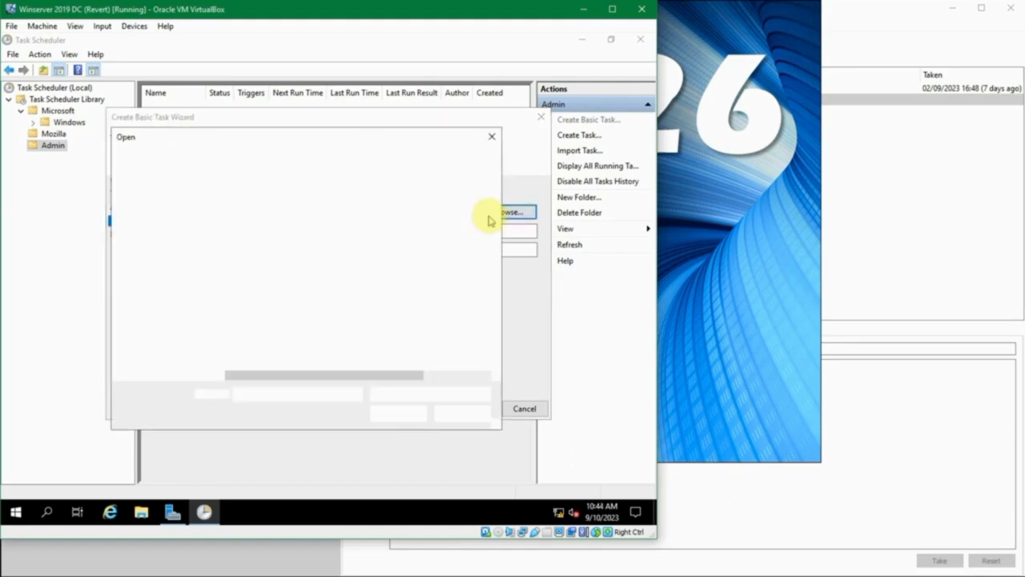
mouse_move(208, 278)
mouse_down()
mouse_move(206, 201)
mouse_move(205, 289)
mouse_up()
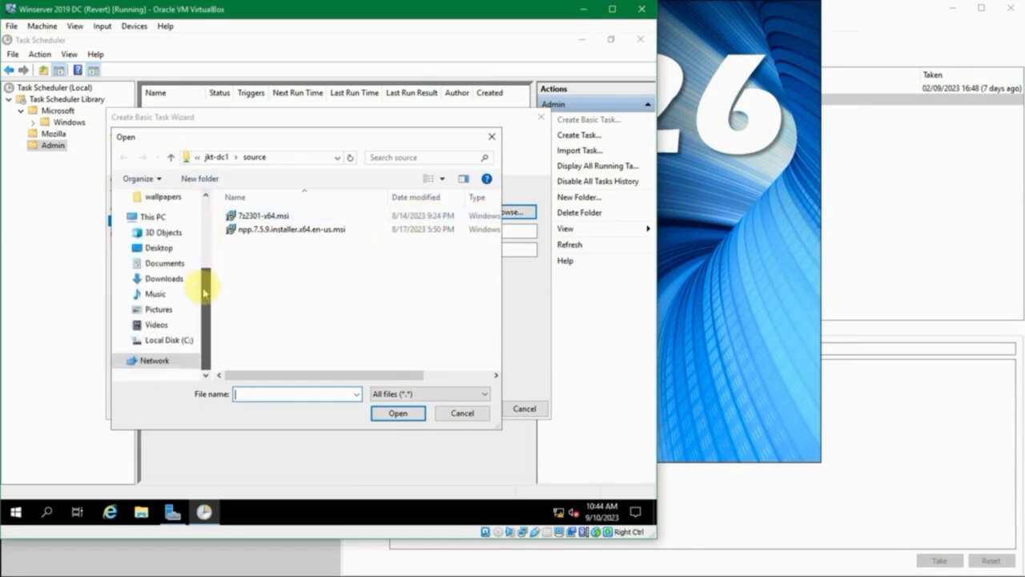
click(170, 340)
double_click(248, 298)
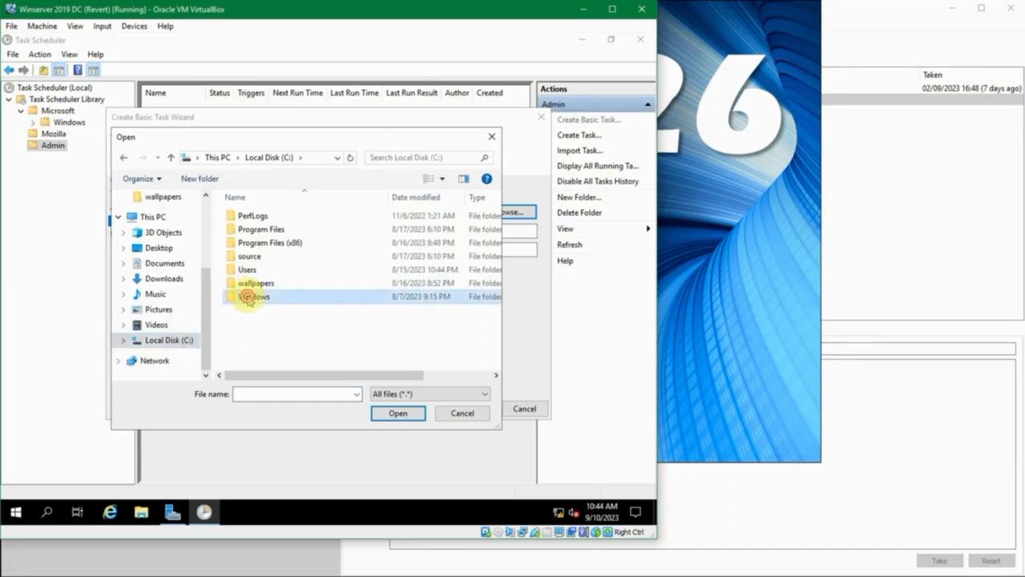
click(252, 302)
key(n)
key(n)
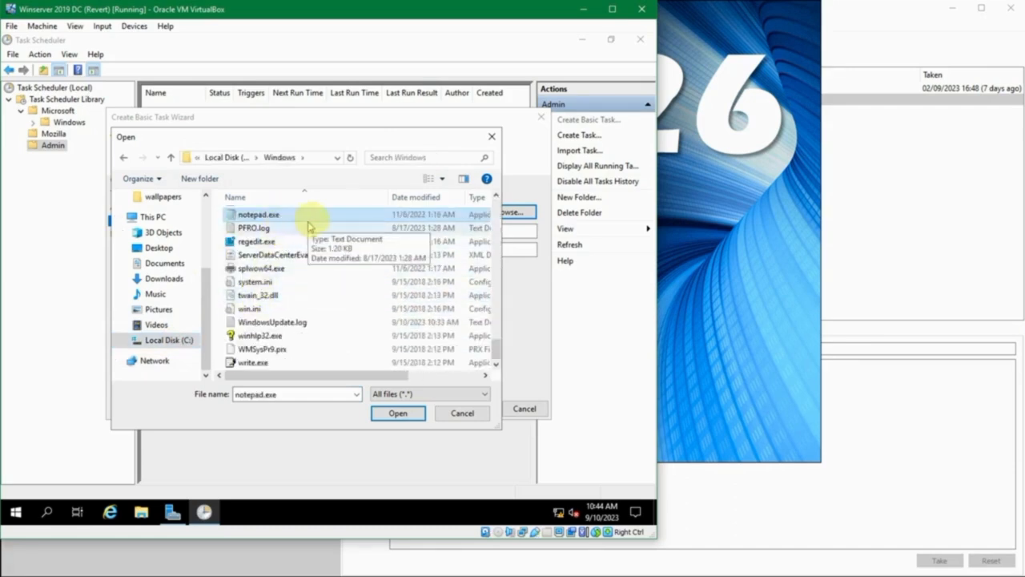
click(395, 413)
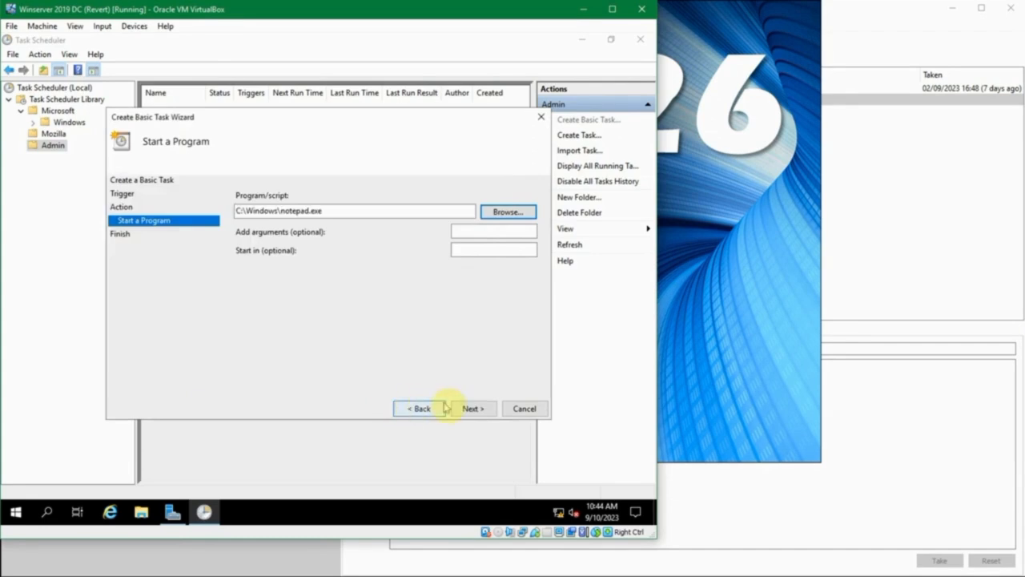
Leave the optional arguments and start-in folder empty, review the name, description and trigger in the summary, and finish creating the task
click(493, 229)
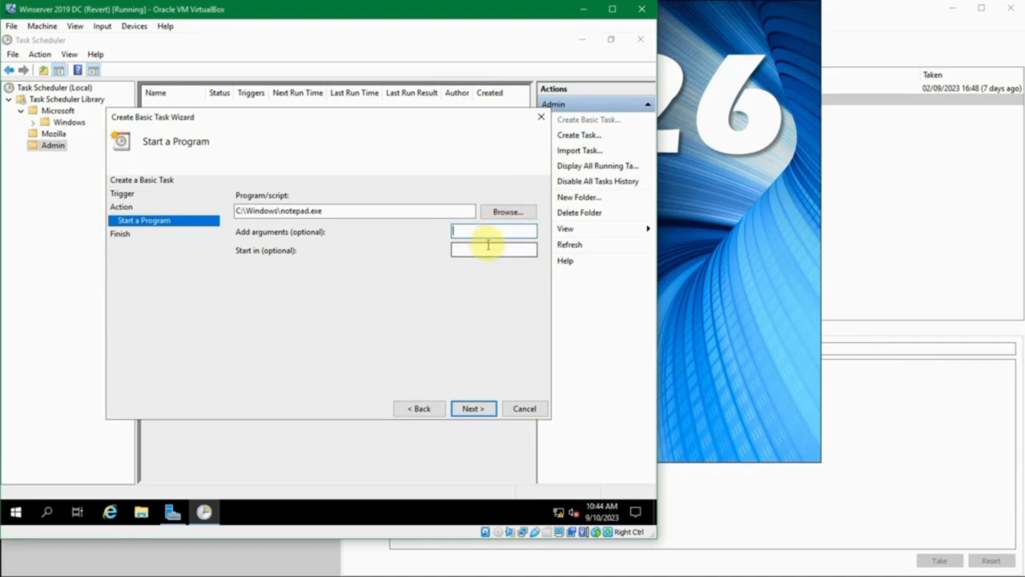
click(483, 250)
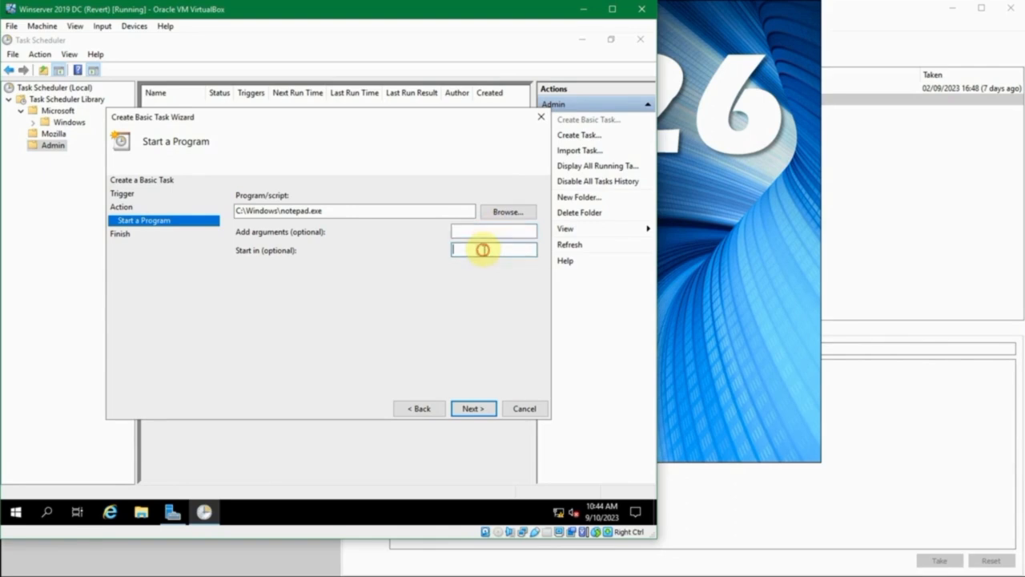
click(476, 410)
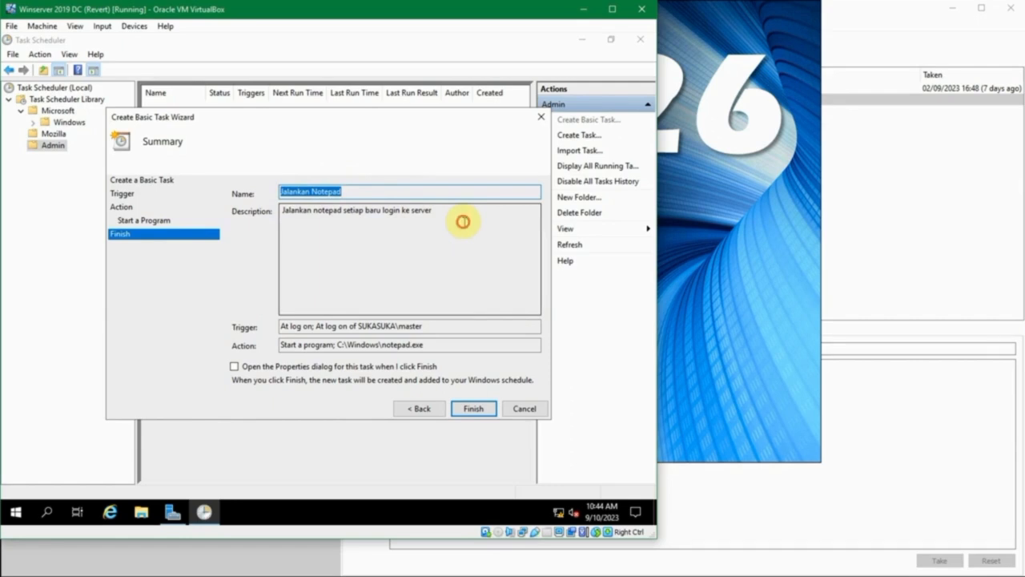
drag(463, 222, 204, 200)
click(384, 231)
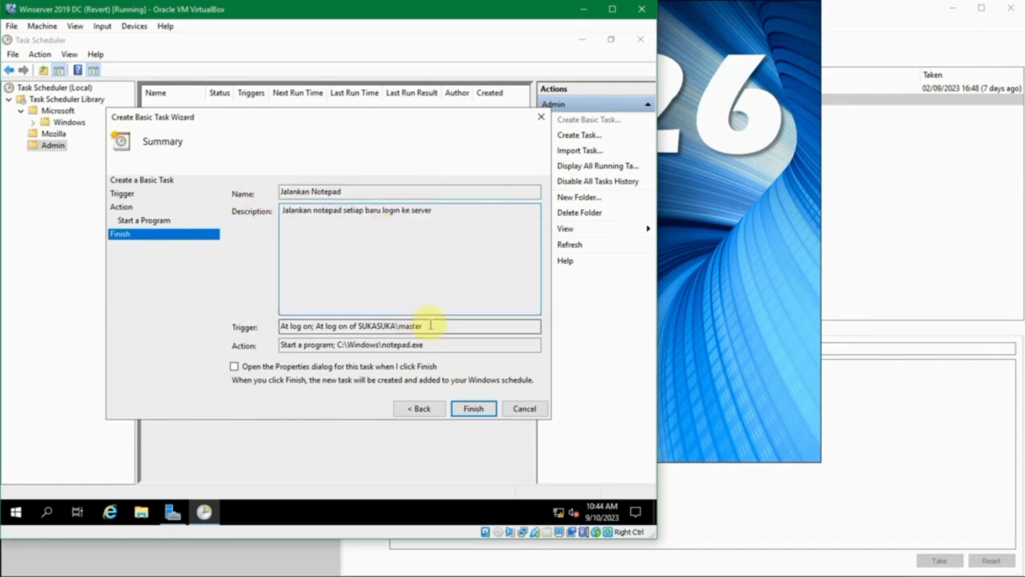
drag(430, 326, 296, 320)
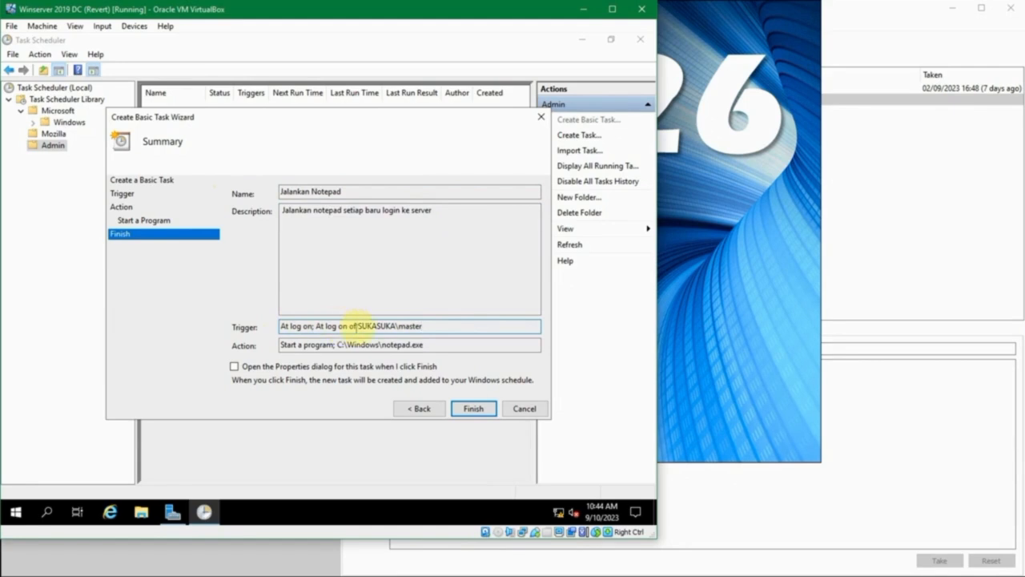
drag(398, 326, 427, 325)
click(429, 324)
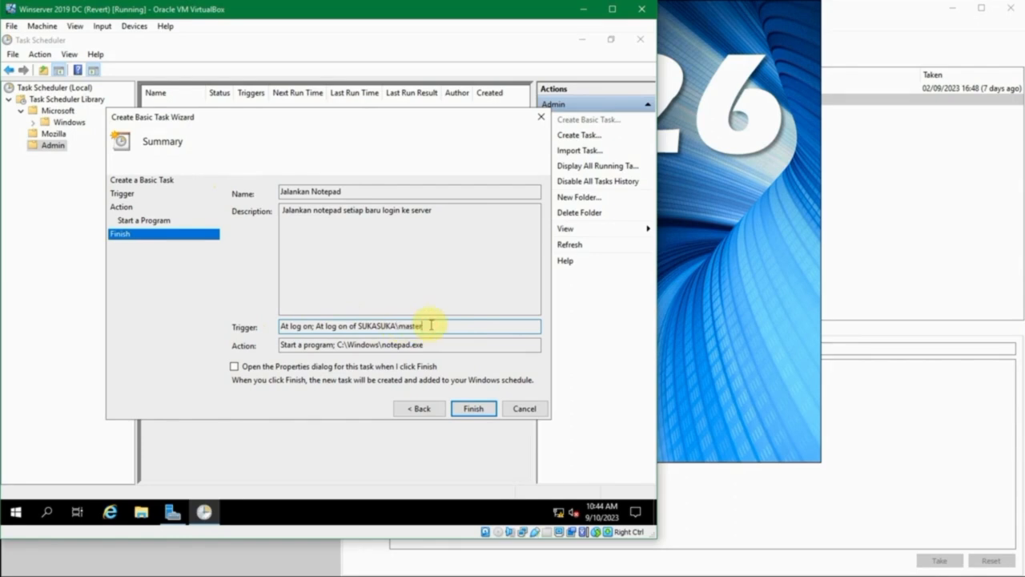
click(473, 409)
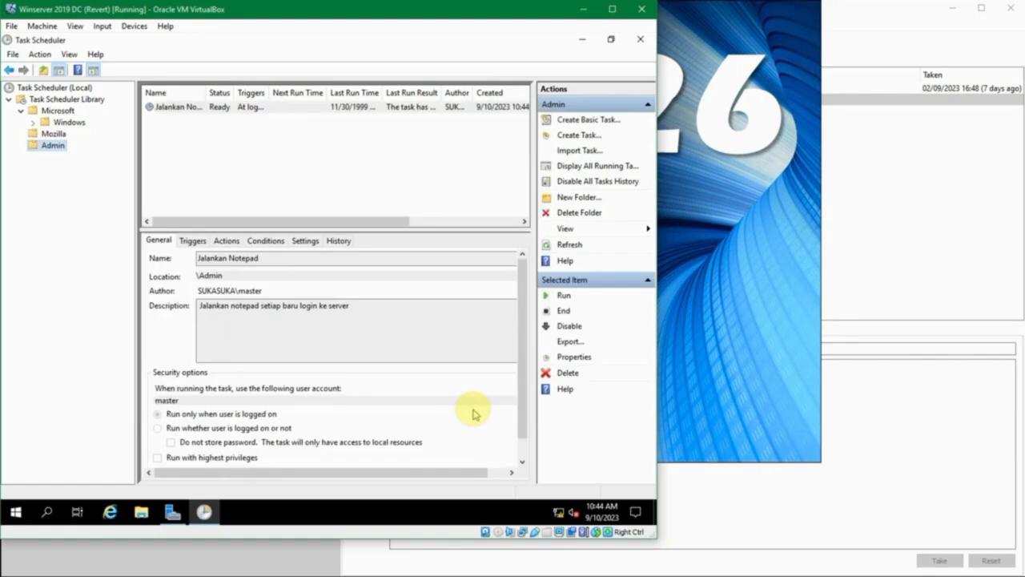
Widen the Name, Triggers, Last Run Time and Author columns in the task list to read the Jalankan Notepad task's details
click(236, 108)
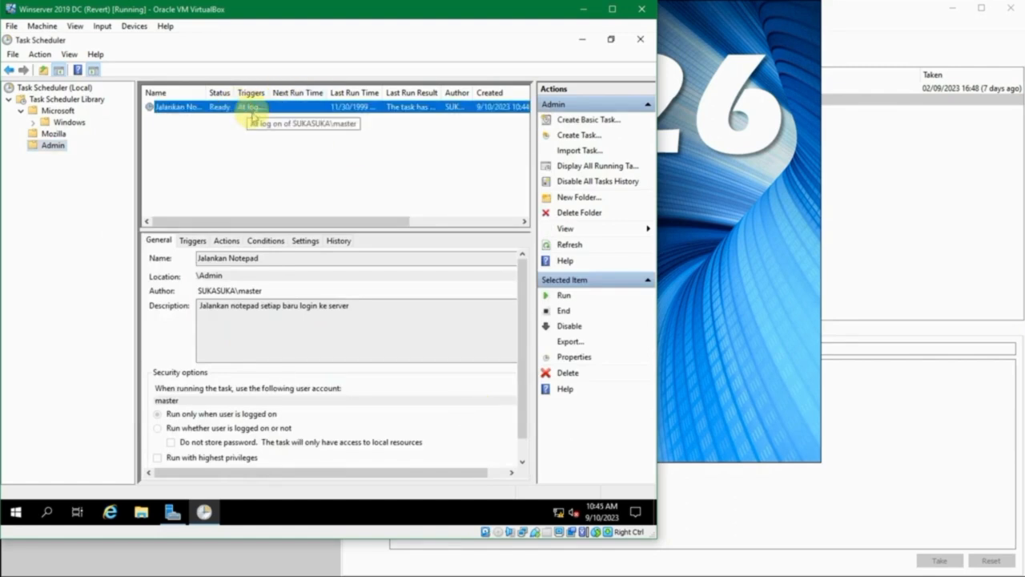
drag(206, 92, 227, 93)
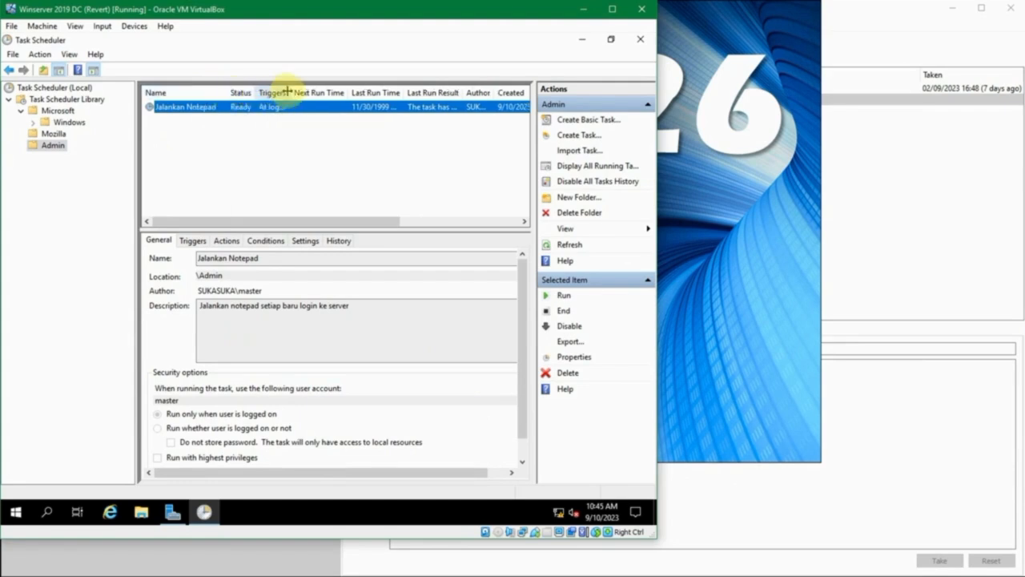
drag(290, 92, 380, 93)
drag(330, 221, 416, 222)
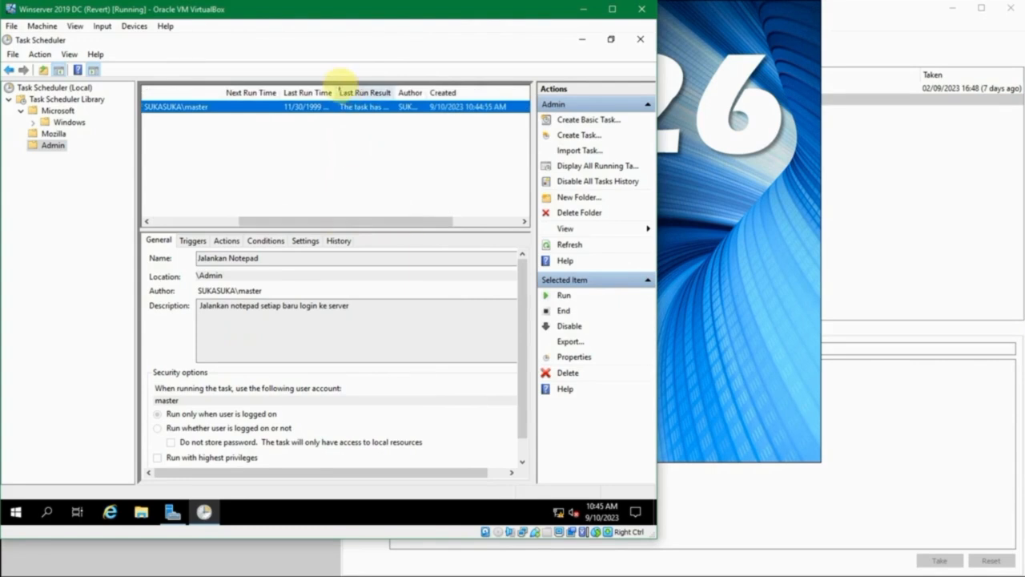
drag(338, 90, 366, 95)
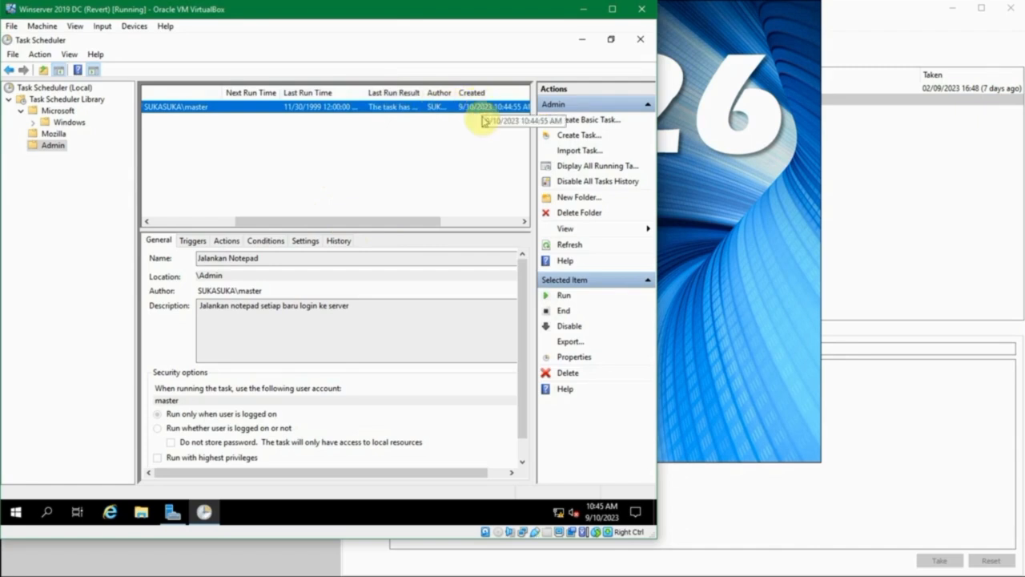
drag(425, 220, 529, 229)
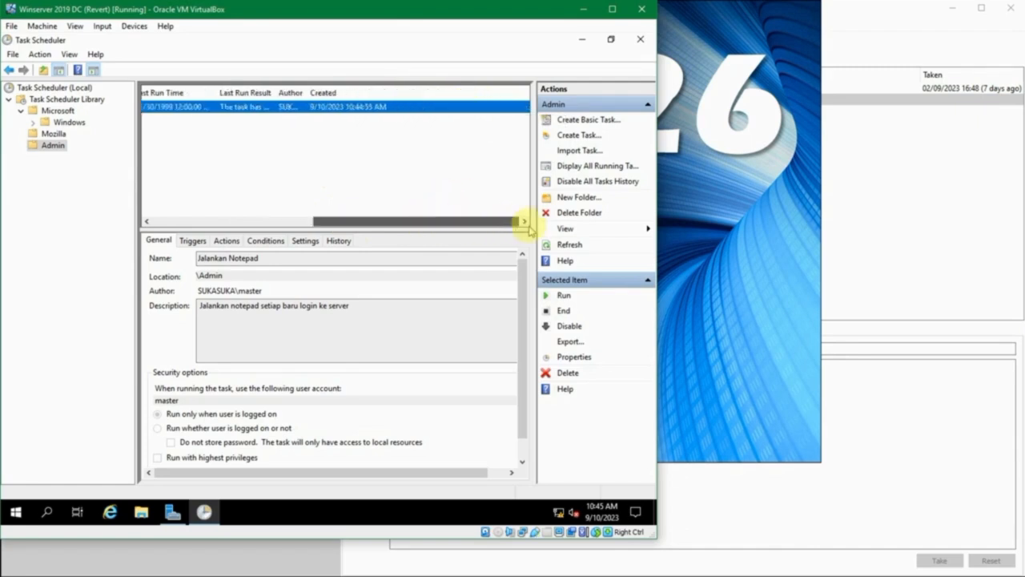
drag(306, 93, 345, 89)
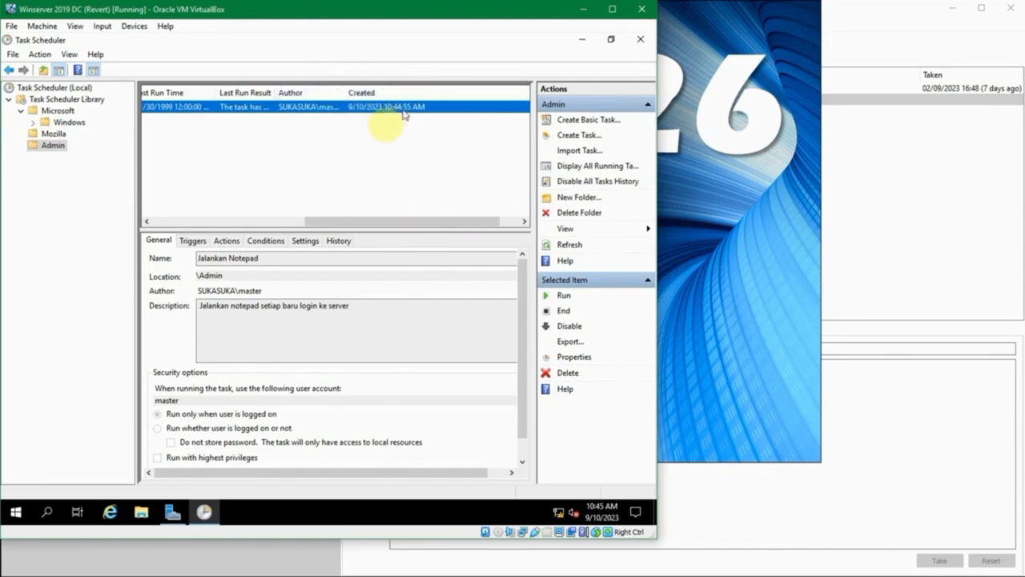
drag(336, 221, 183, 222)
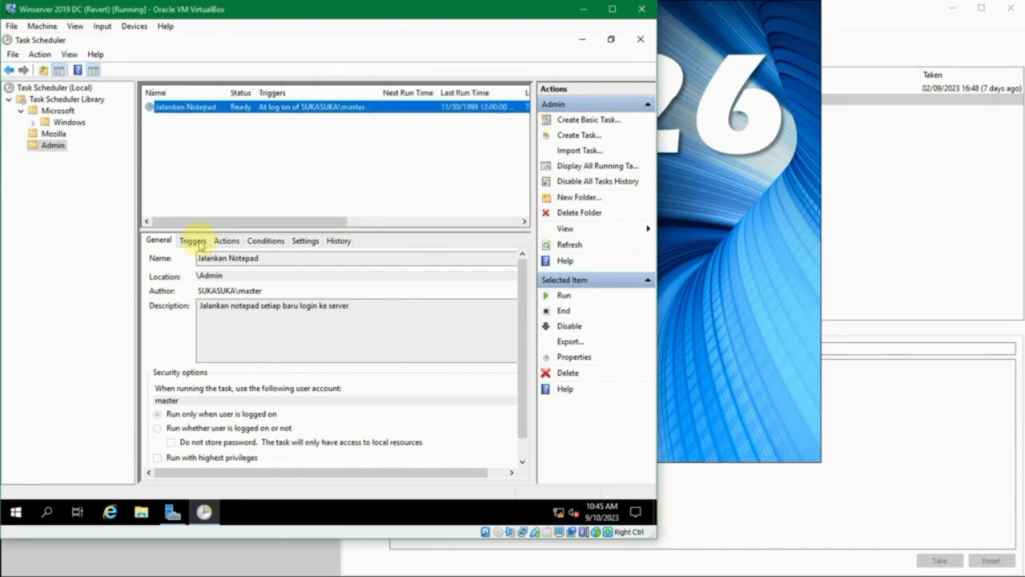
Look through the triggers, actions and conditions of the Jalankan Notepad task below the task list
click(195, 241)
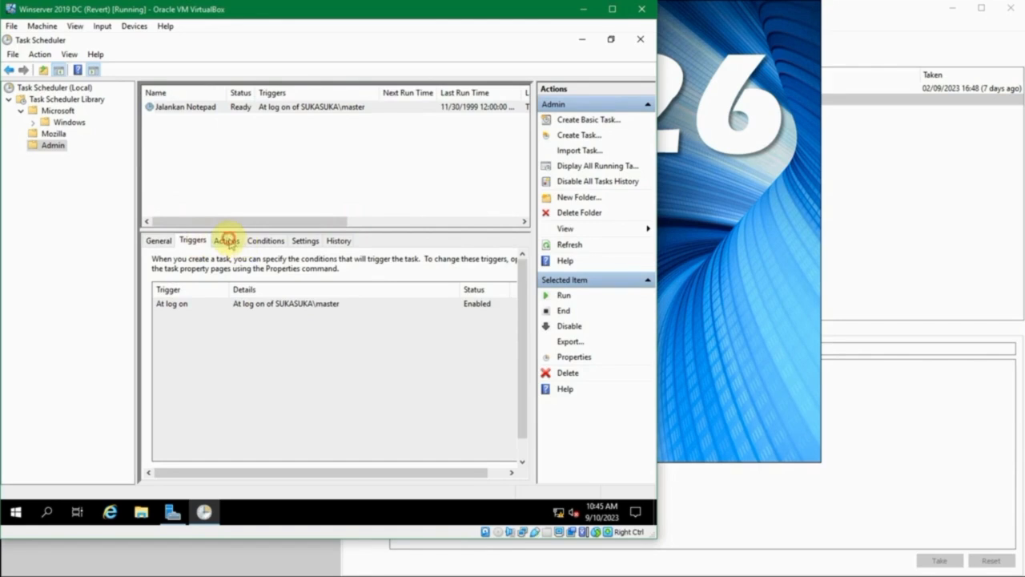
click(226, 241)
click(265, 241)
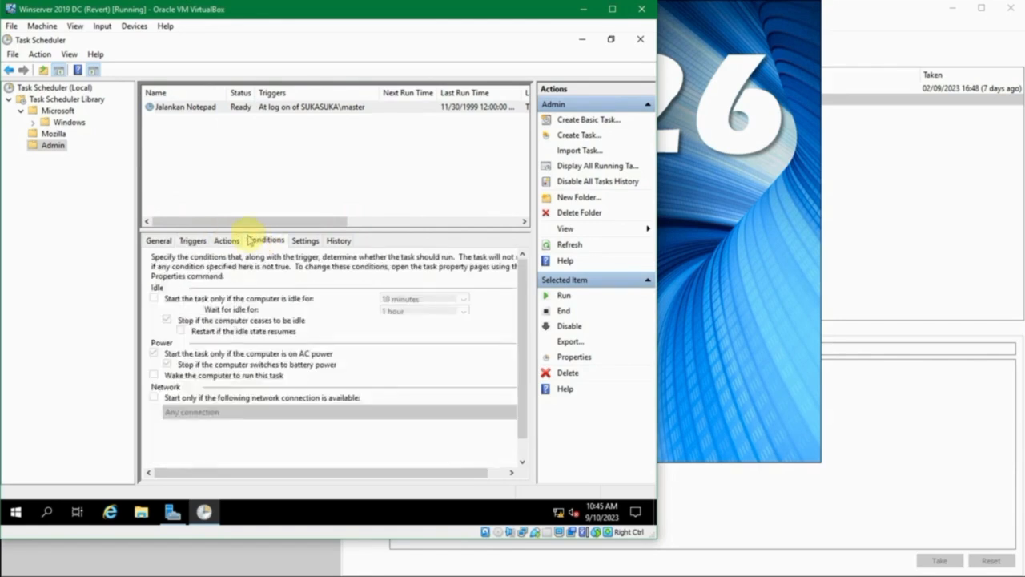
Open the properties of the Jalankan Notepad task and review its general information, triggers and actions
right_click(229, 108)
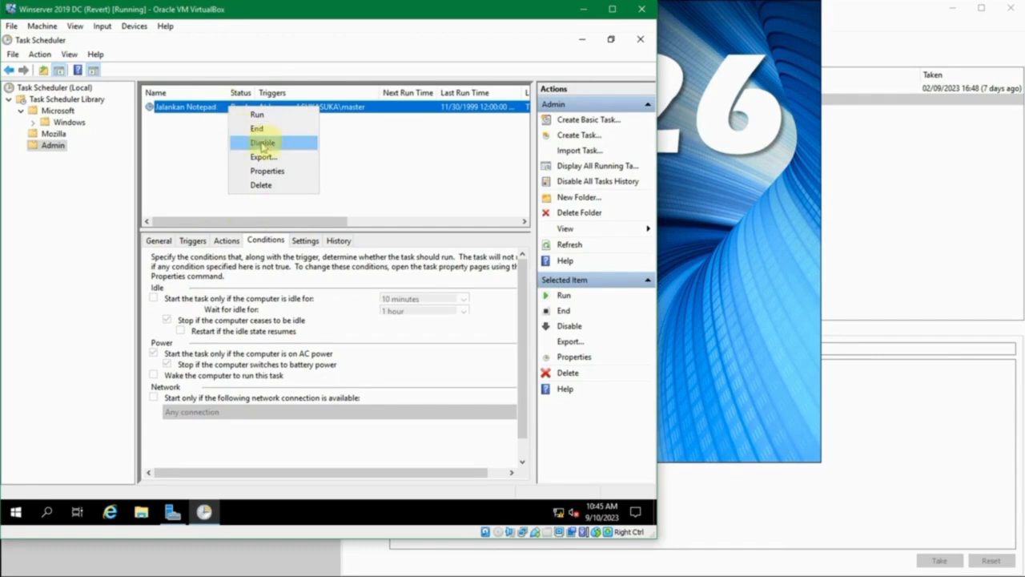
click(273, 171)
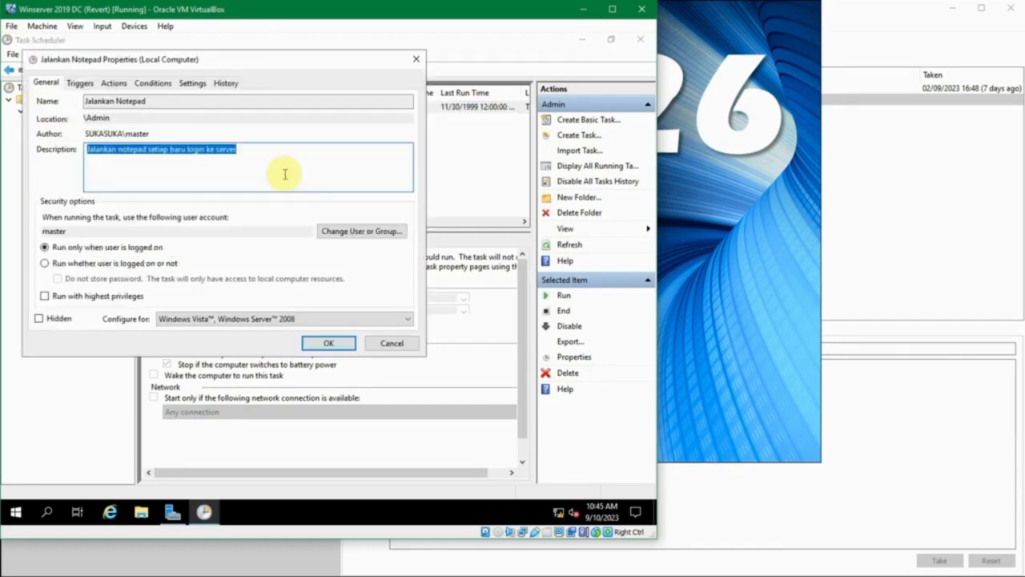
drag(145, 64, 251, 133)
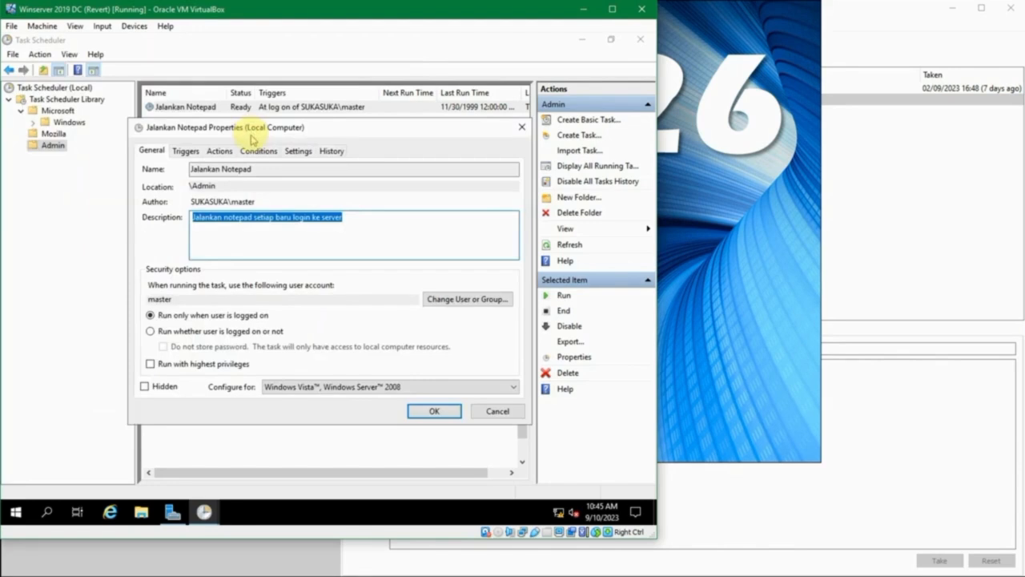
click(186, 151)
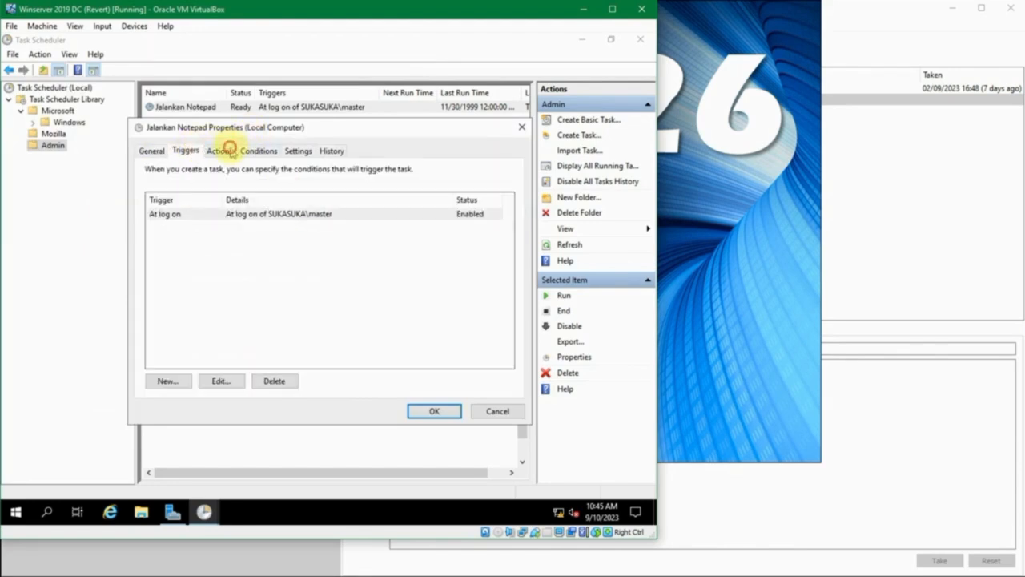
click(230, 151)
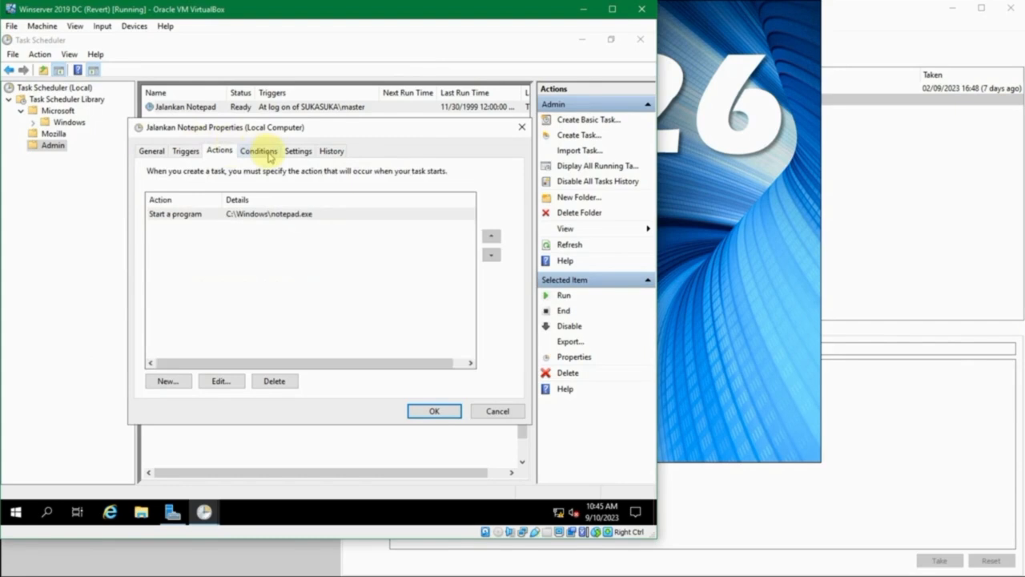
Try the condition that starts the task only if the computer is idle, check its idle duration choices, and disable it again
click(269, 154)
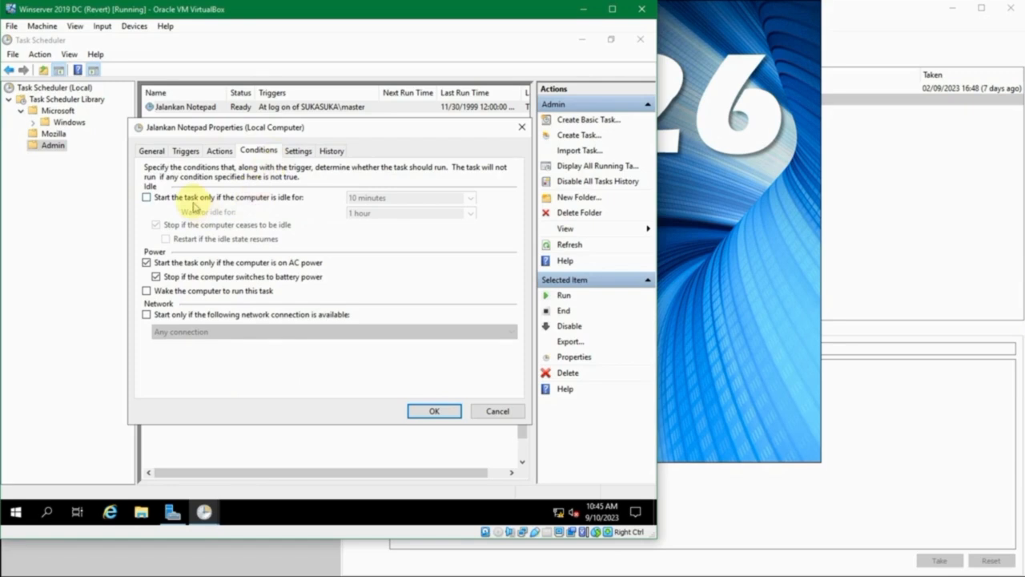
click(264, 202)
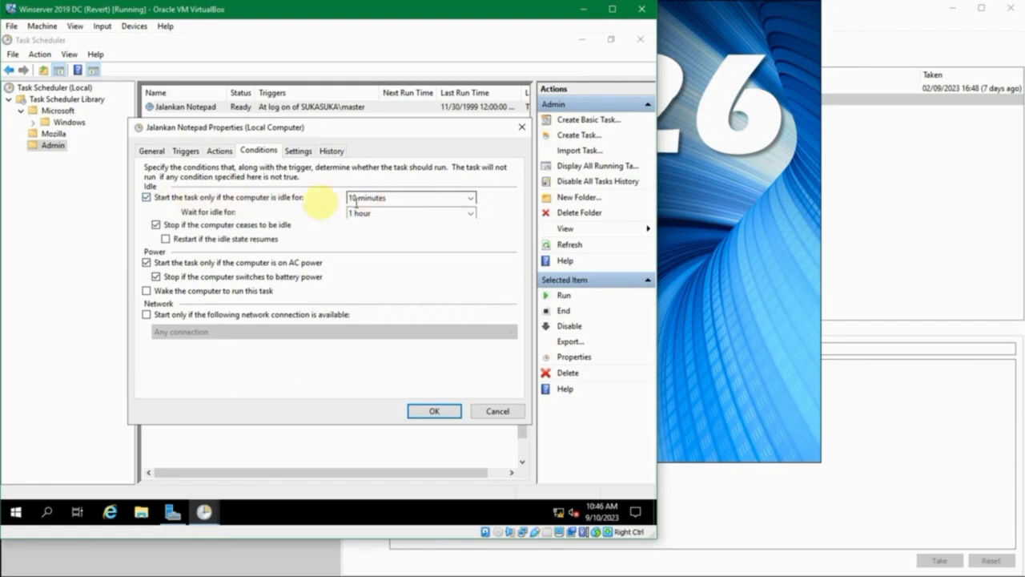
click(471, 200)
click(471, 199)
click(472, 200)
click(471, 201)
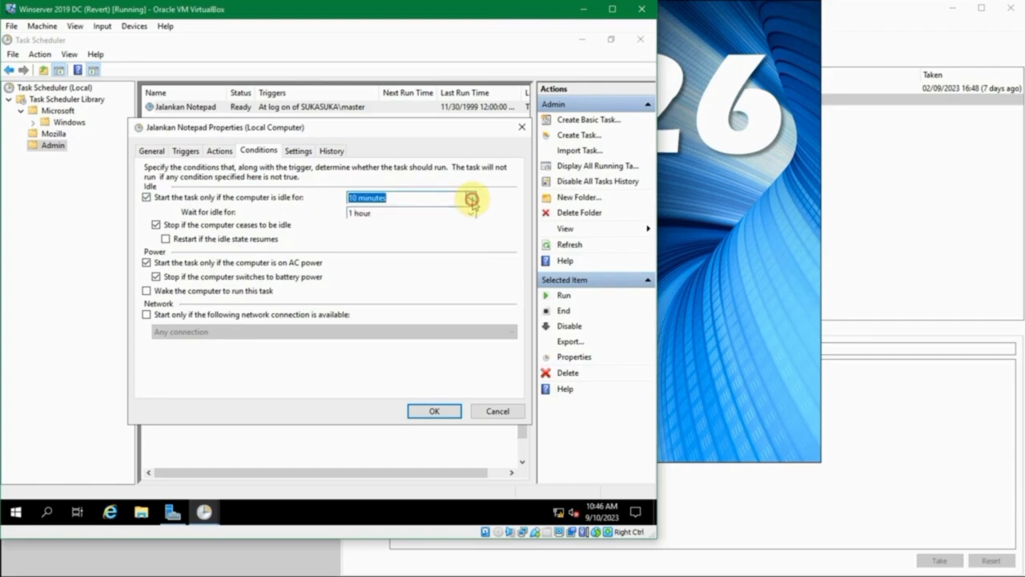
click(208, 199)
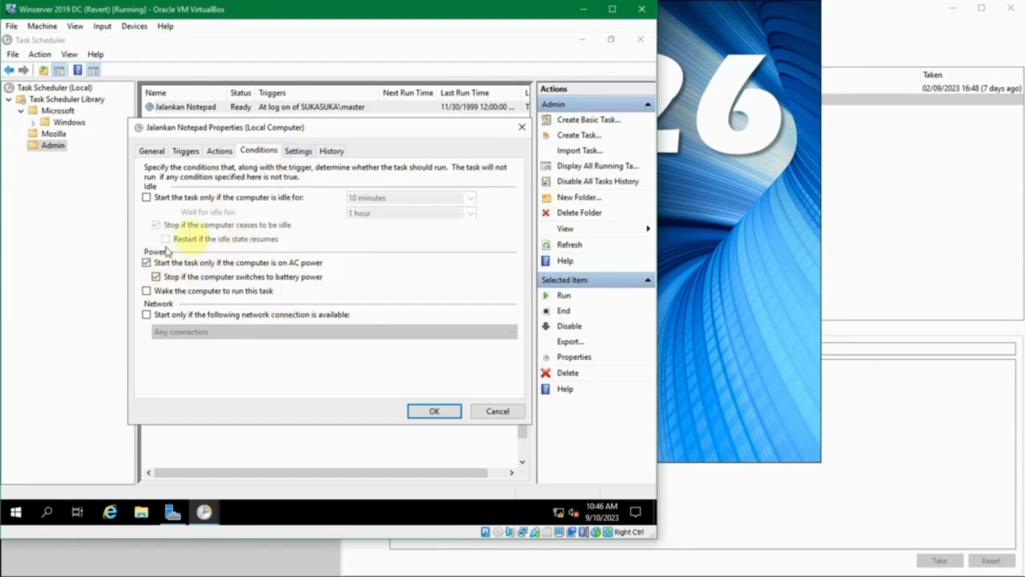
Examine the task's additional settings, including the limit for stopping a long-running task, and view its event history
click(296, 152)
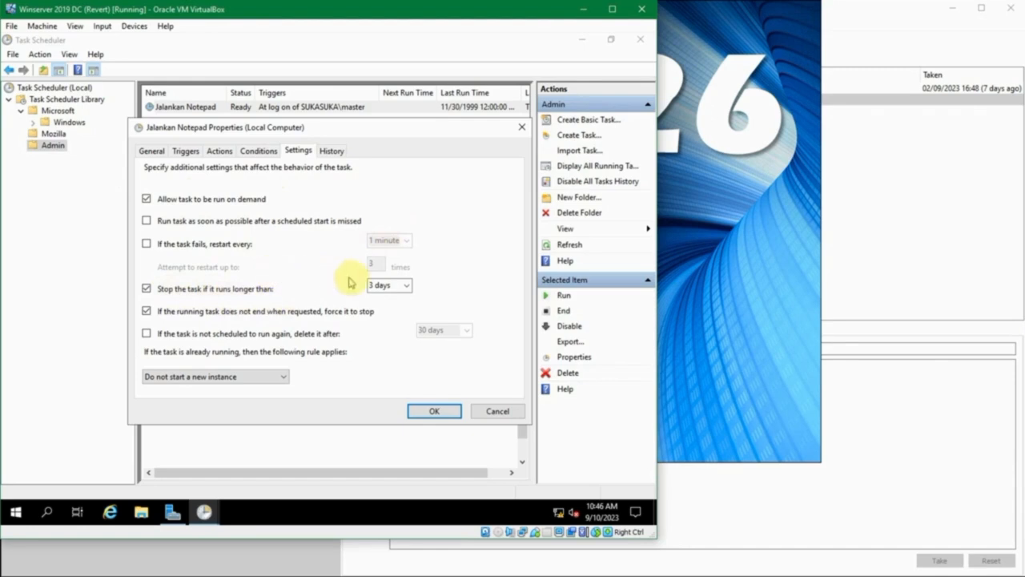
click(406, 285)
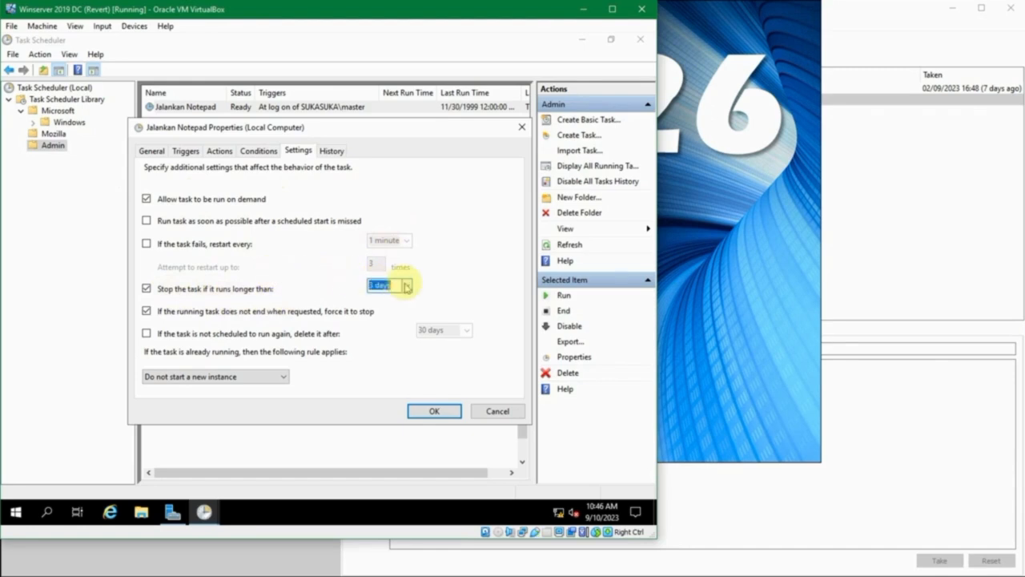
click(321, 152)
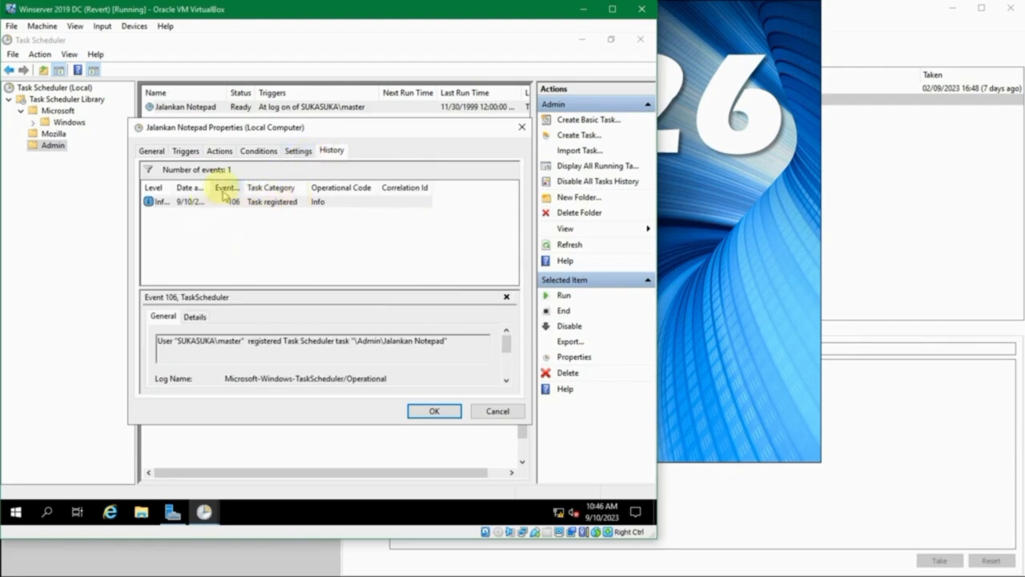
Examine the logged event's general information and details in the task's history, and review the task's conditions and general information
drag(212, 188, 313, 187)
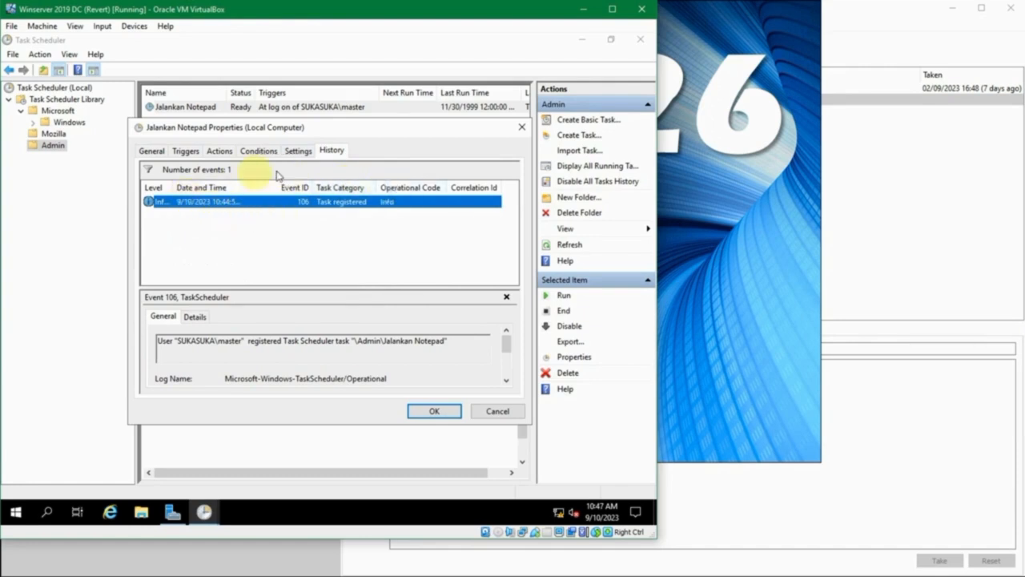
click(193, 317)
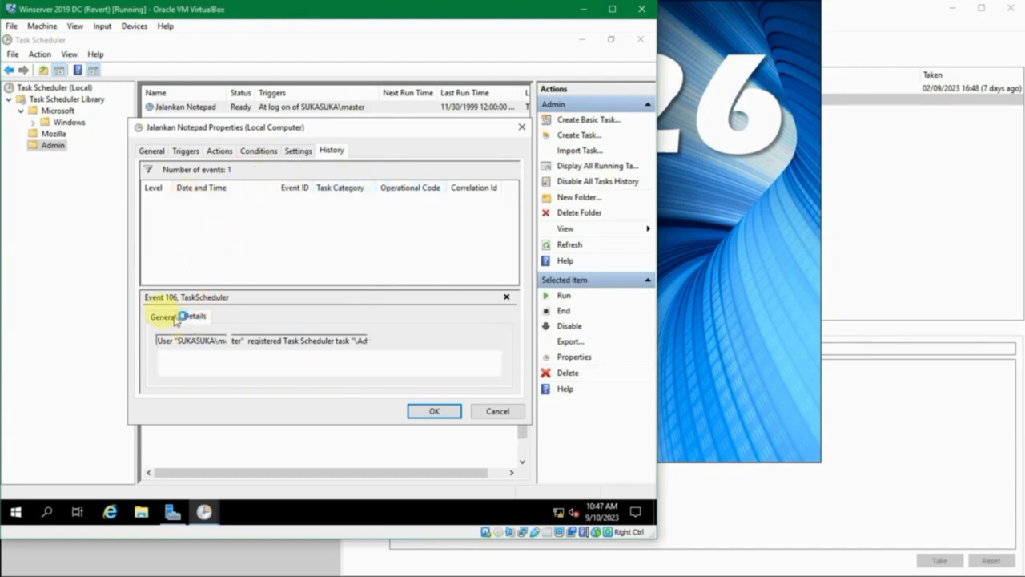
scroll(366, 364, down, 3)
scroll(352, 368, down, 3)
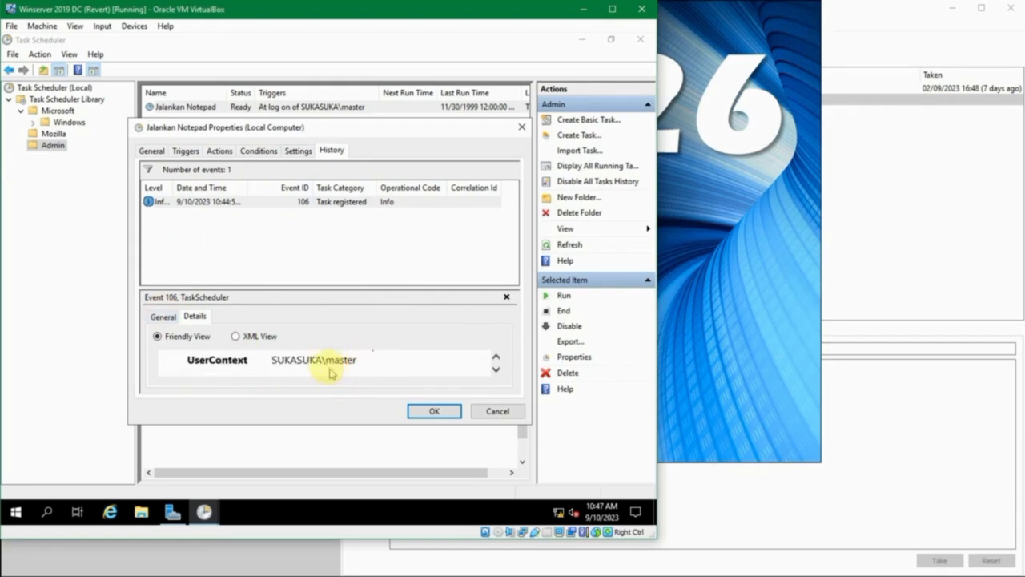
click(159, 315)
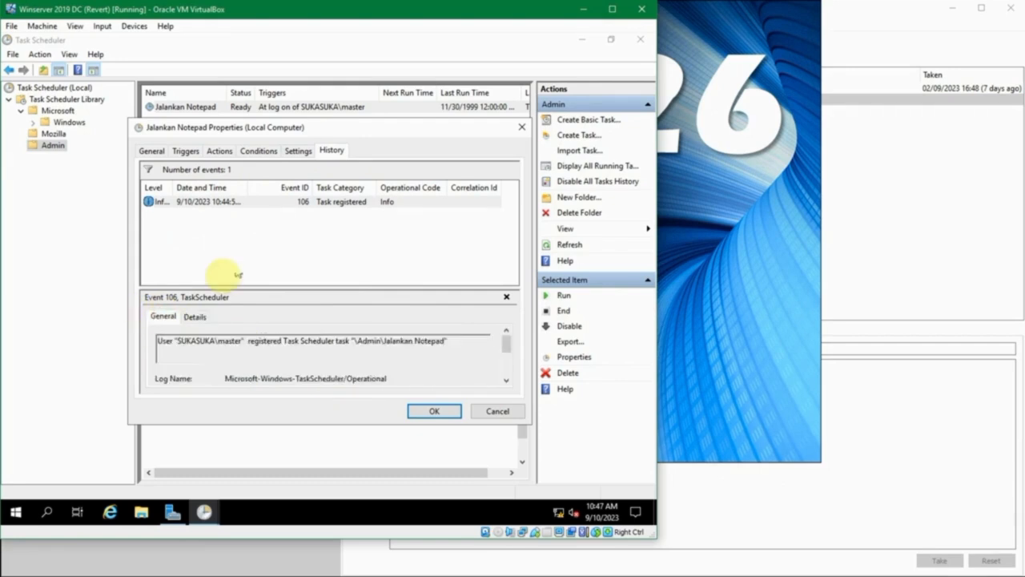
click(262, 152)
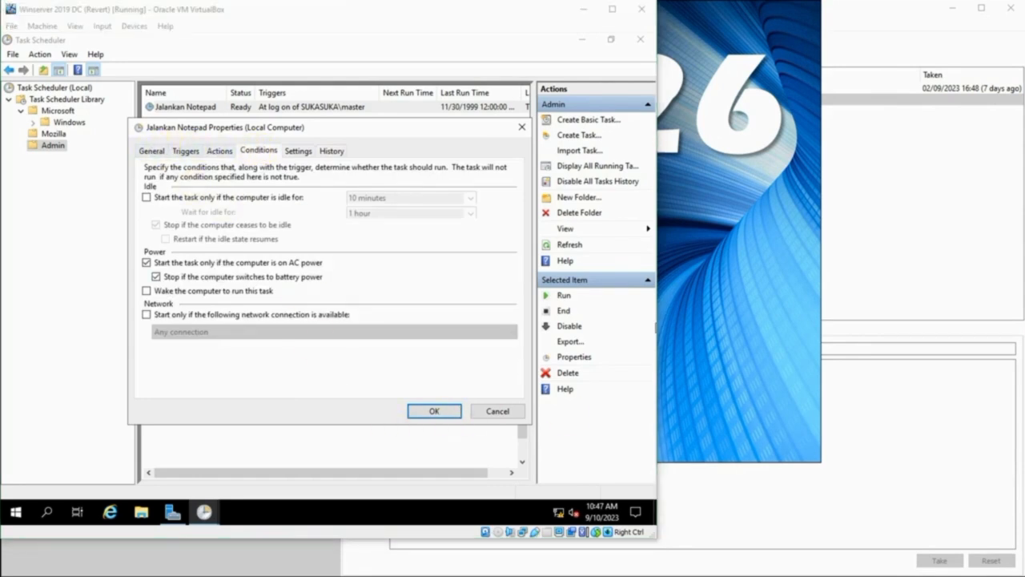
click(151, 151)
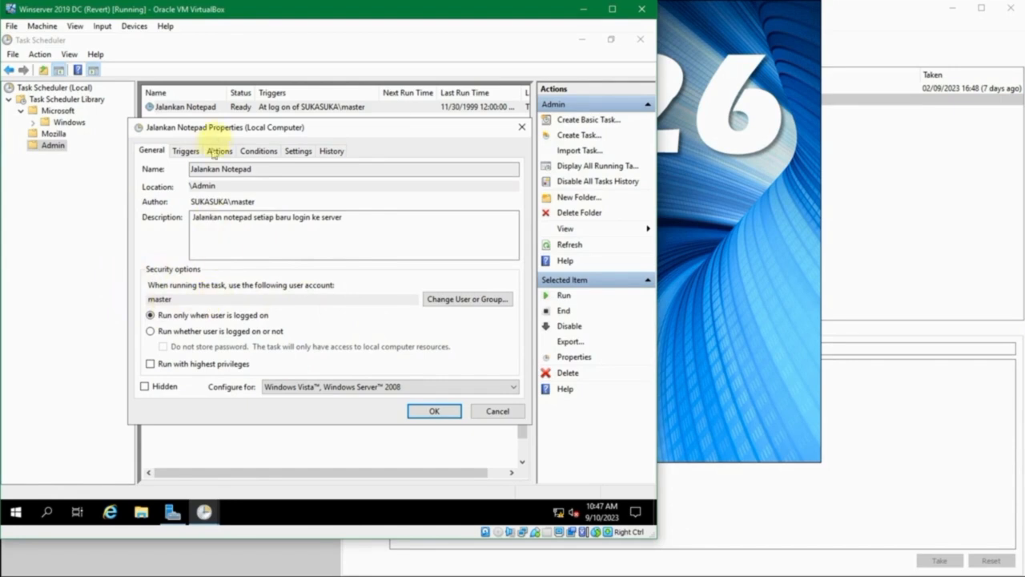
Change the account that runs the Jalankan Notepad task to the built-in Administrator user, chosen from the matching names
drag(226, 130, 212, 142)
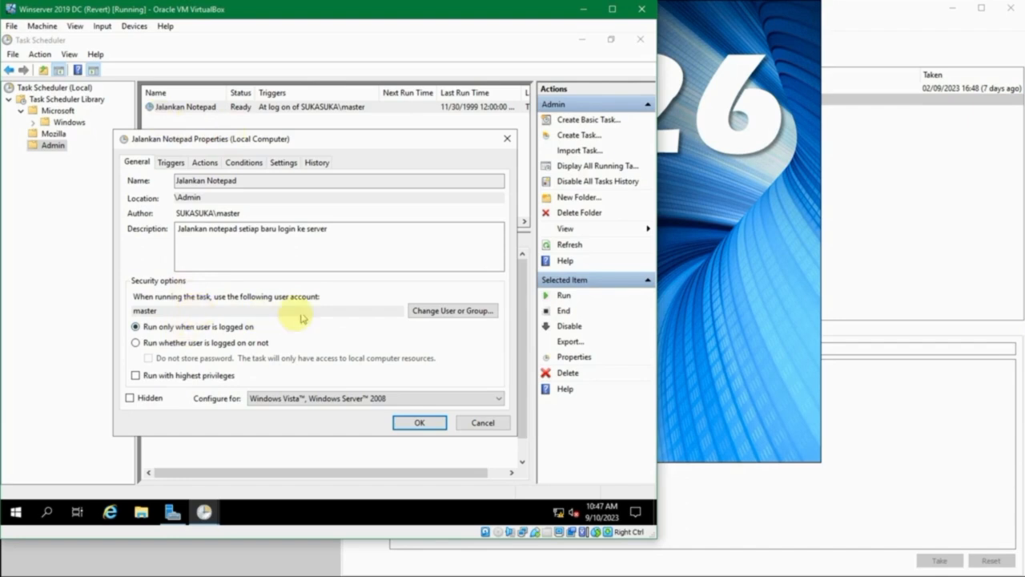
click(428, 313)
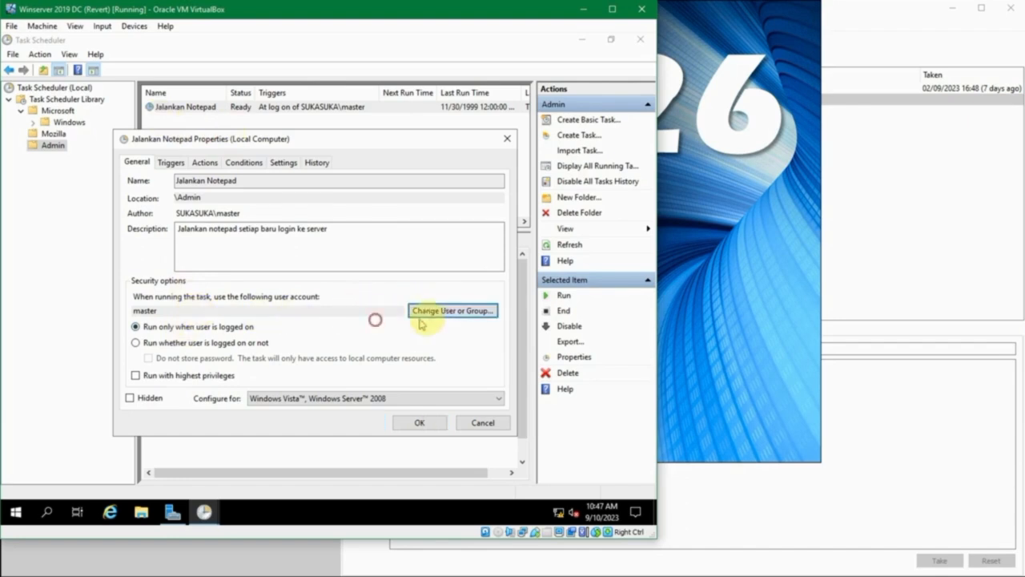
drag(320, 157, 348, 161)
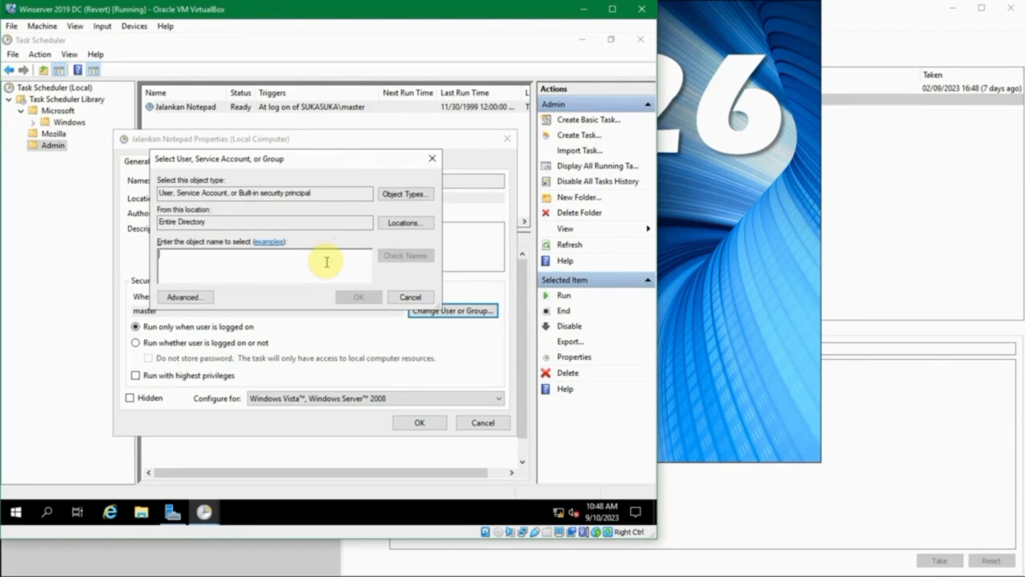
text(administrator)
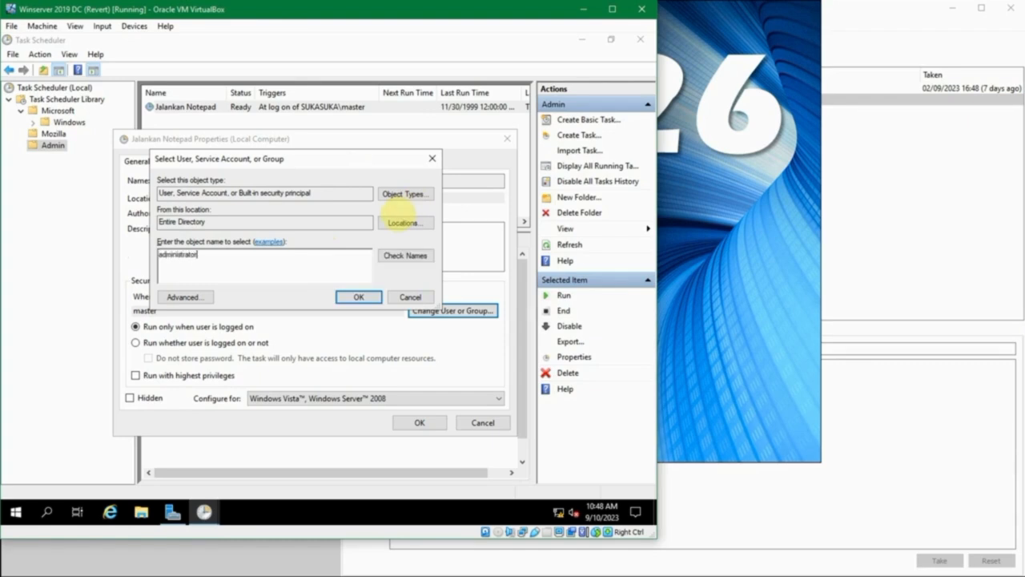
click(405, 255)
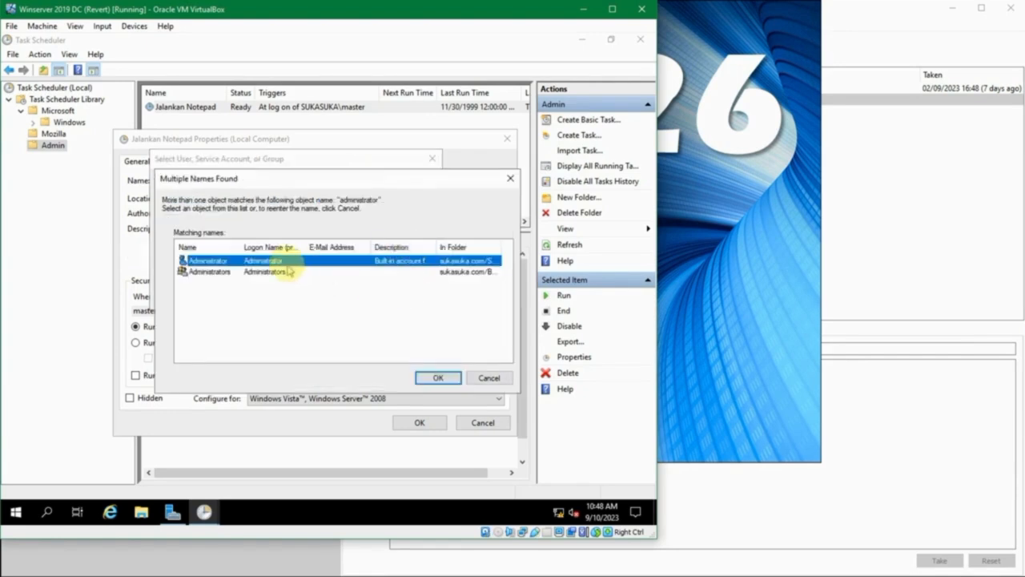
click(451, 377)
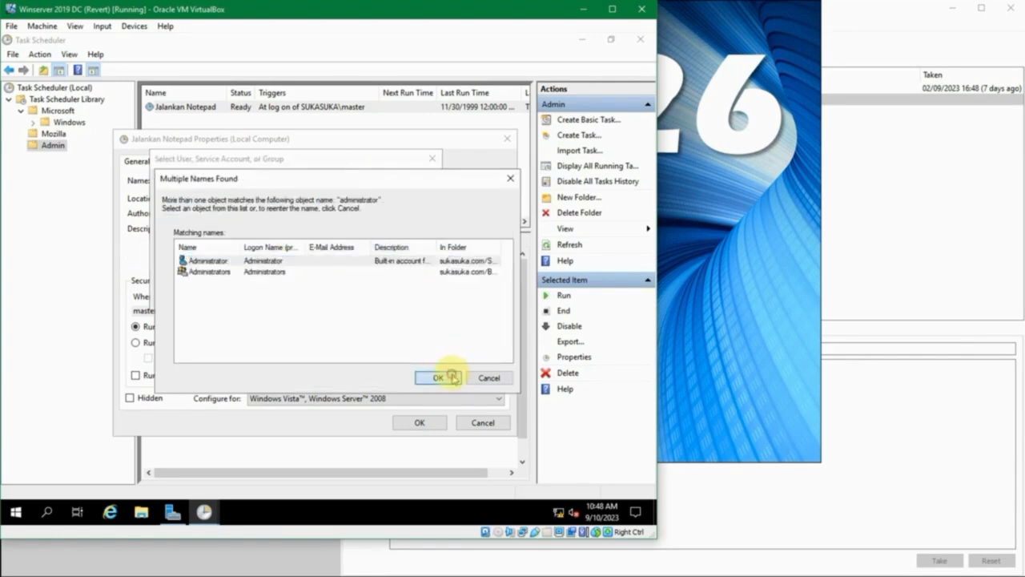
double_click(499, 243)
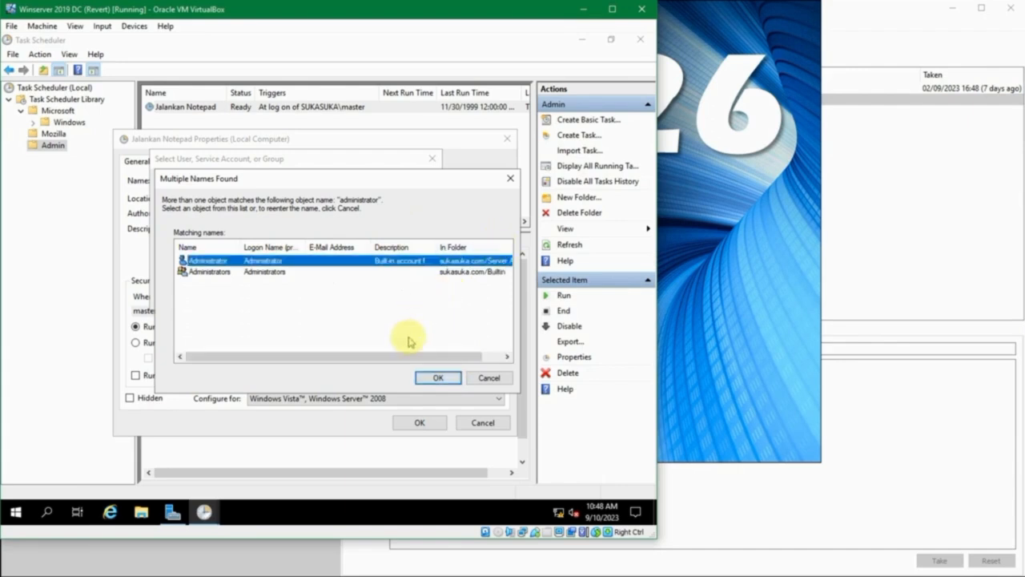
drag(408, 352, 346, 365)
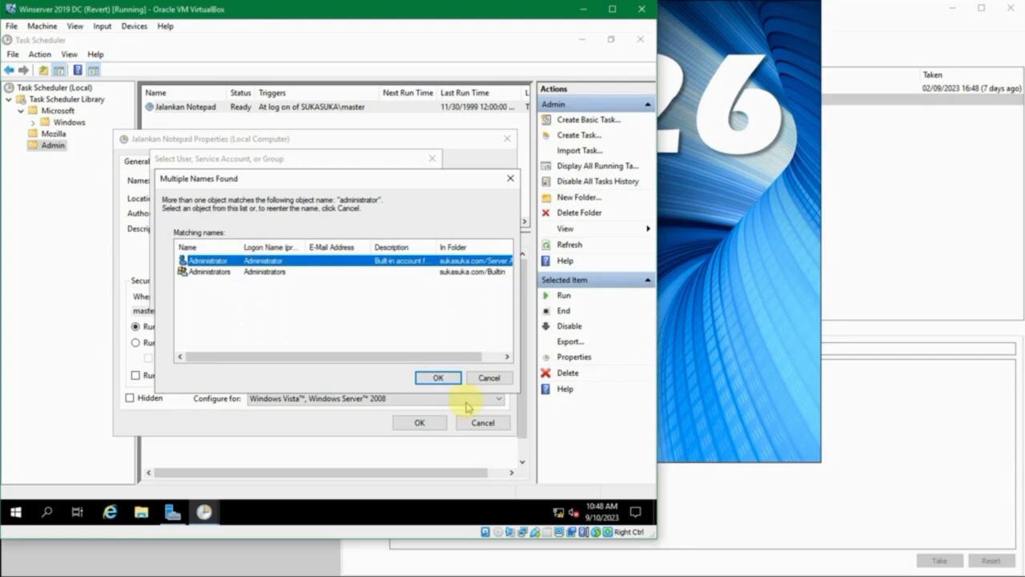
click(432, 374)
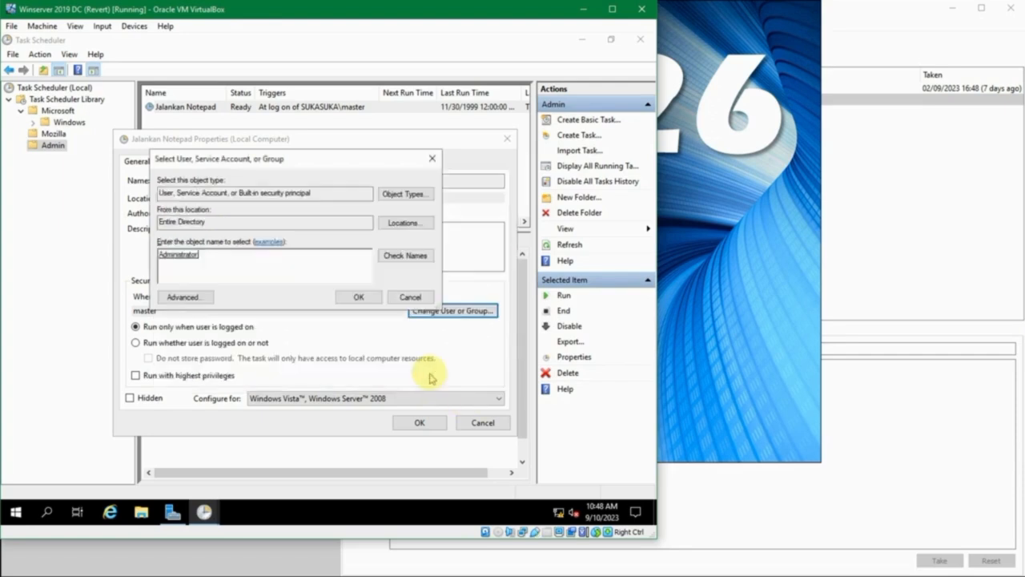
click(359, 297)
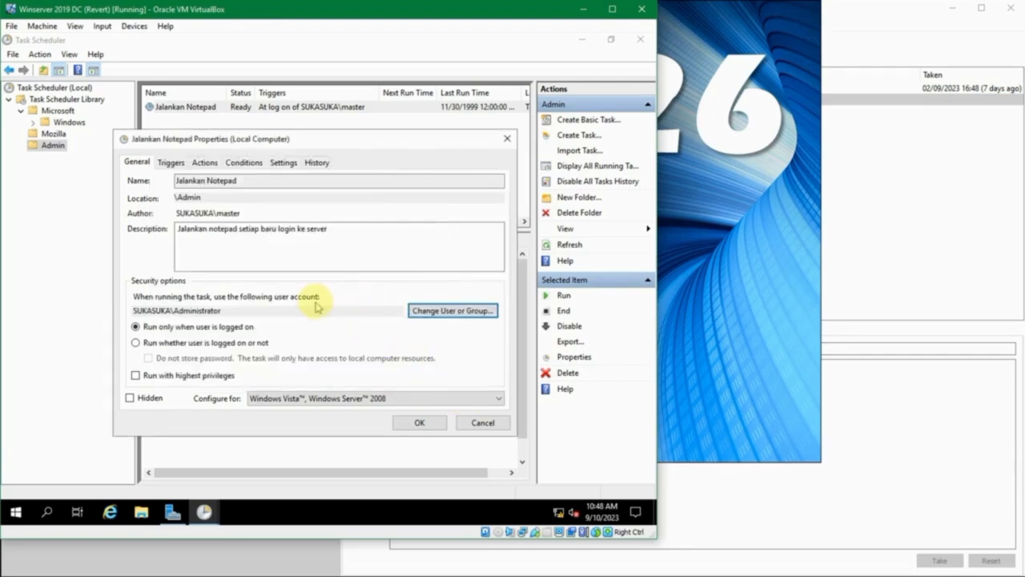
Change the account that runs the task from Administrator to the master user, checking the name in the directory
click(445, 310)
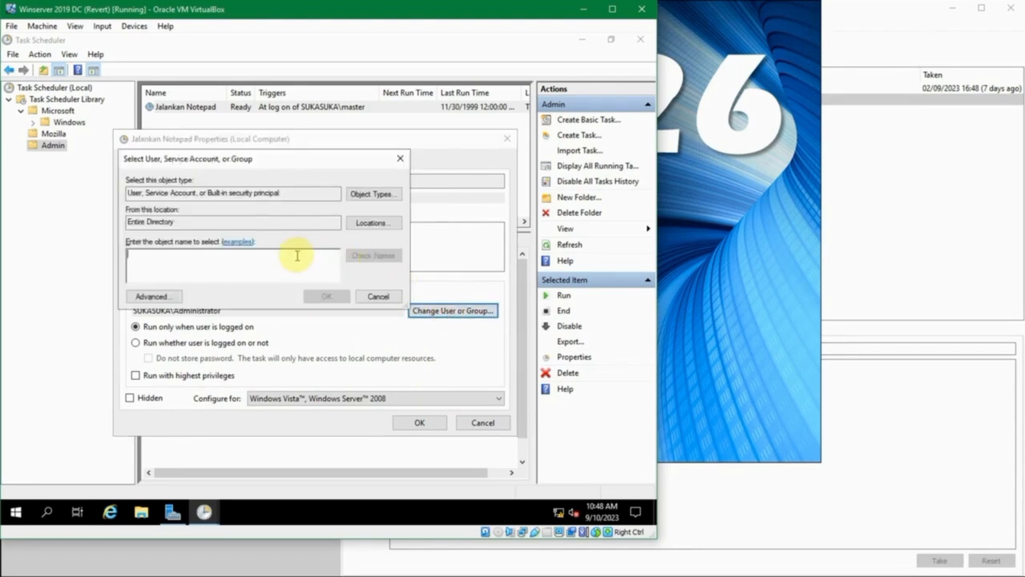
text(master)
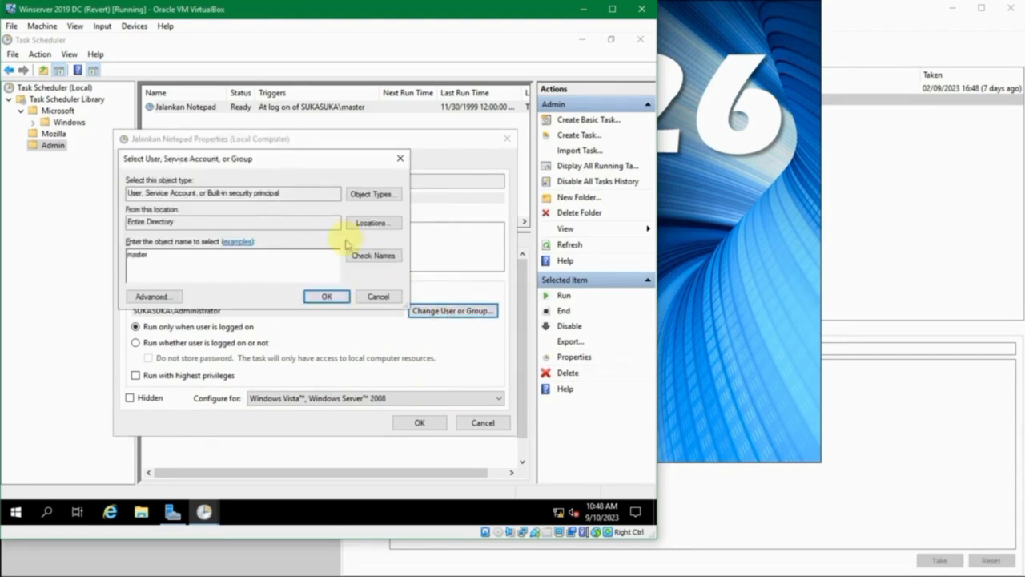
click(381, 256)
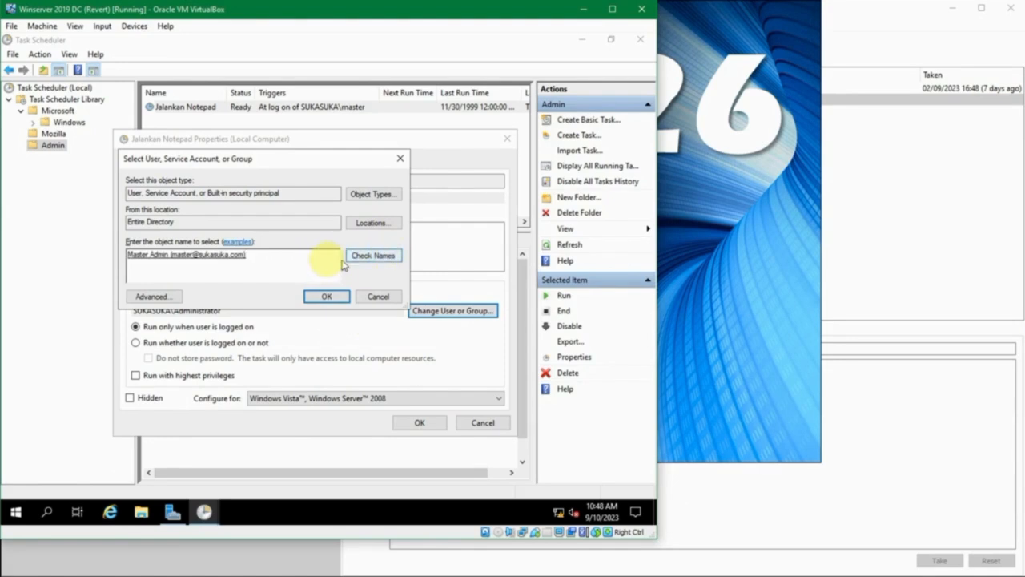
click(309, 296)
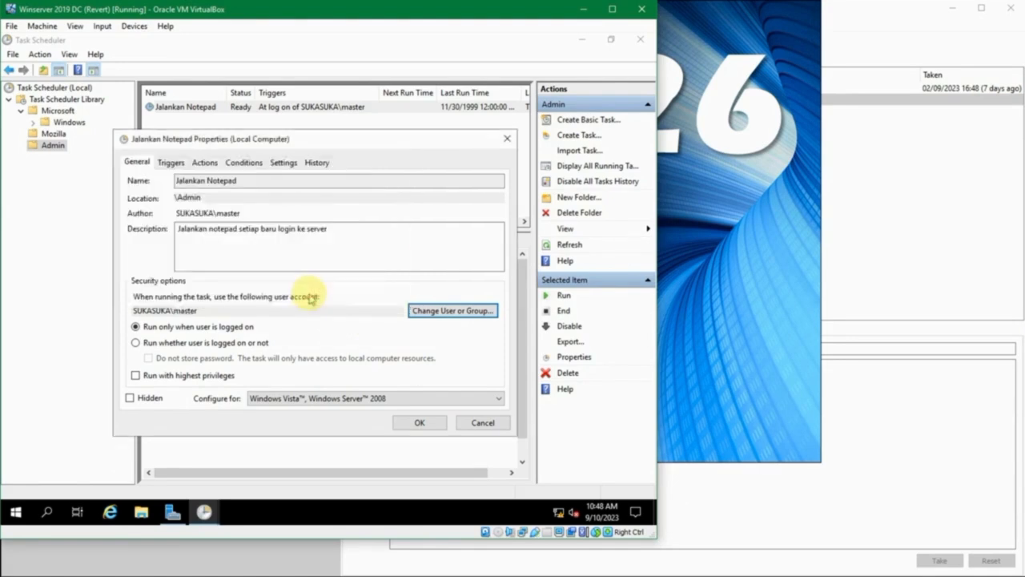
Set the task to run under the Administrators group instead of a single user account
click(430, 312)
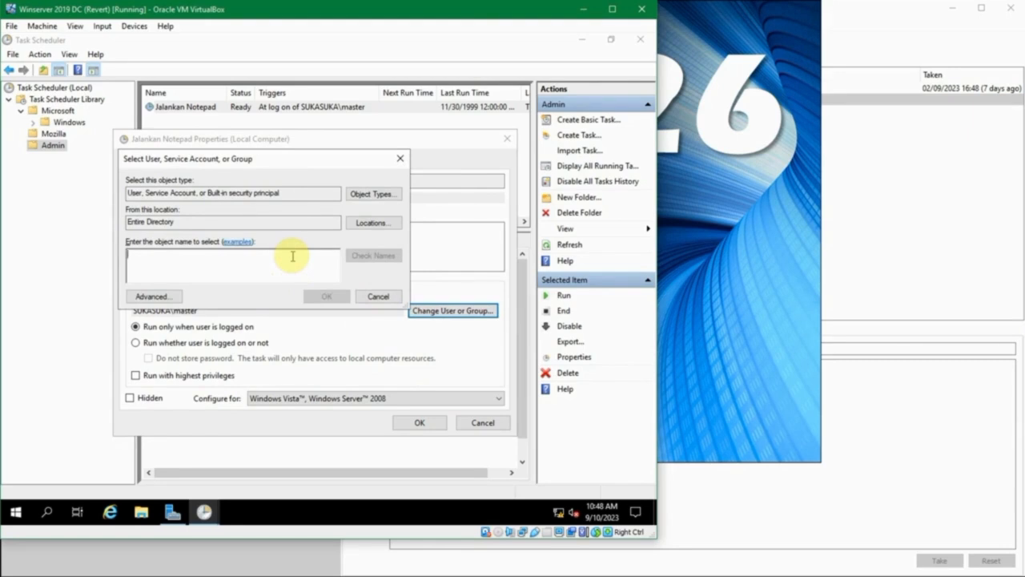
text(administrators)
key(Tab)
key(Return)
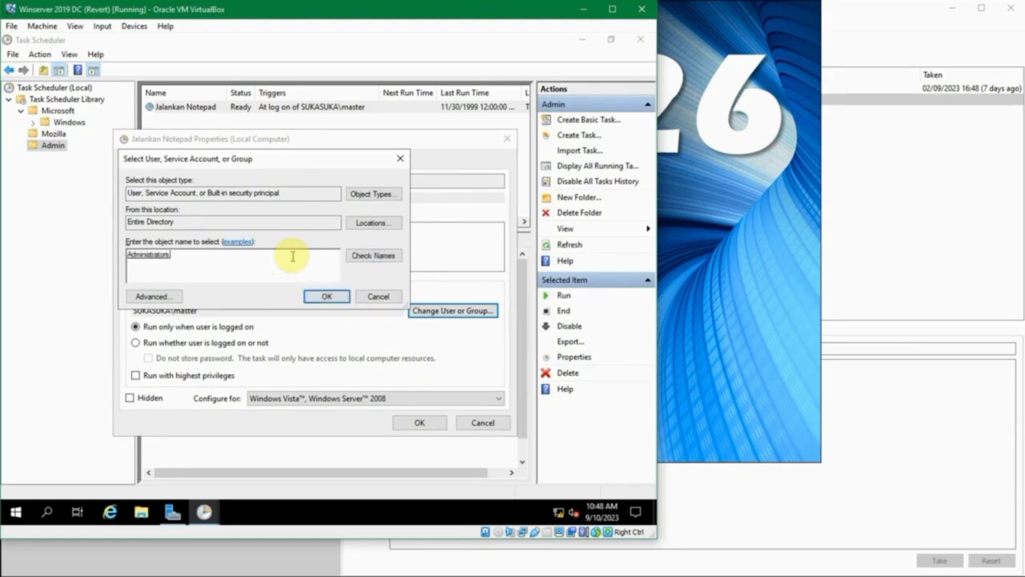
click(327, 297)
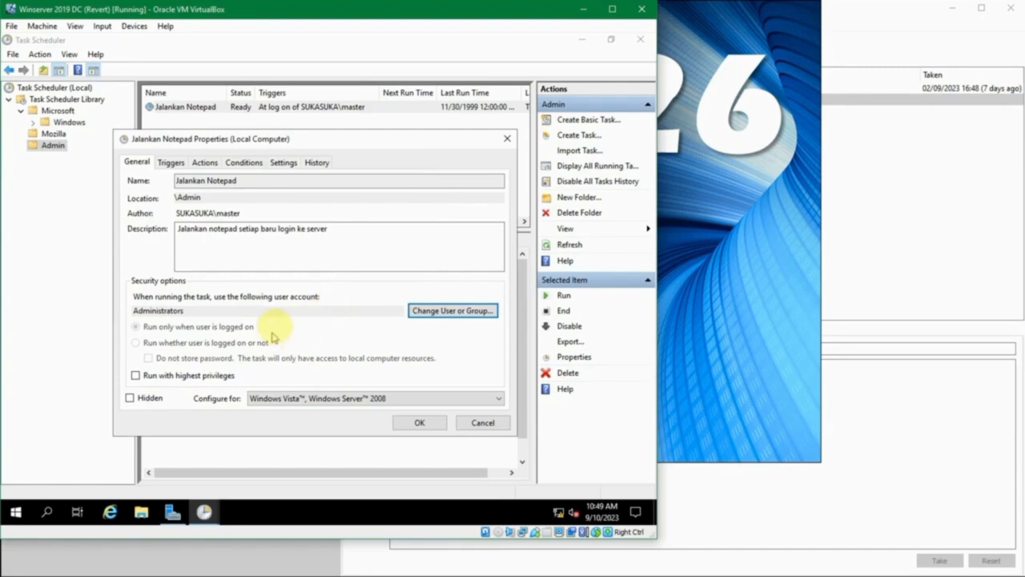
Set the task's user account back to master in place of the Administrators group
click(422, 306)
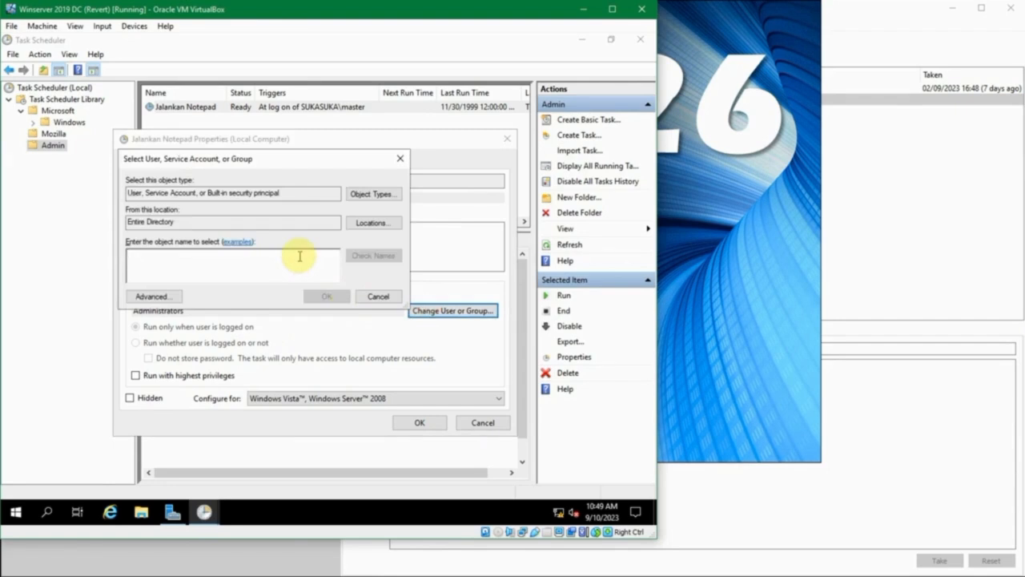
text(master)
click(365, 254)
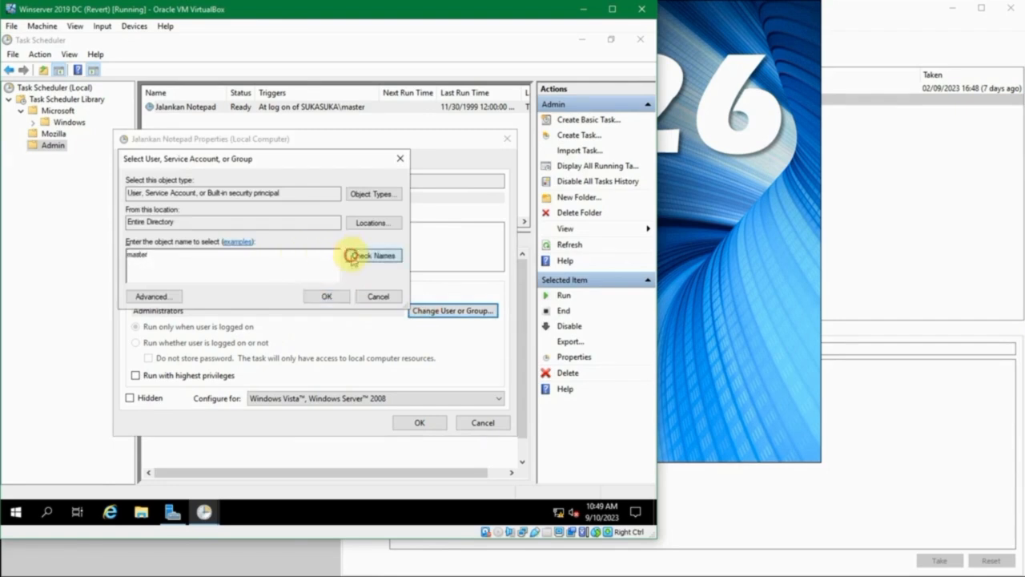
click(328, 296)
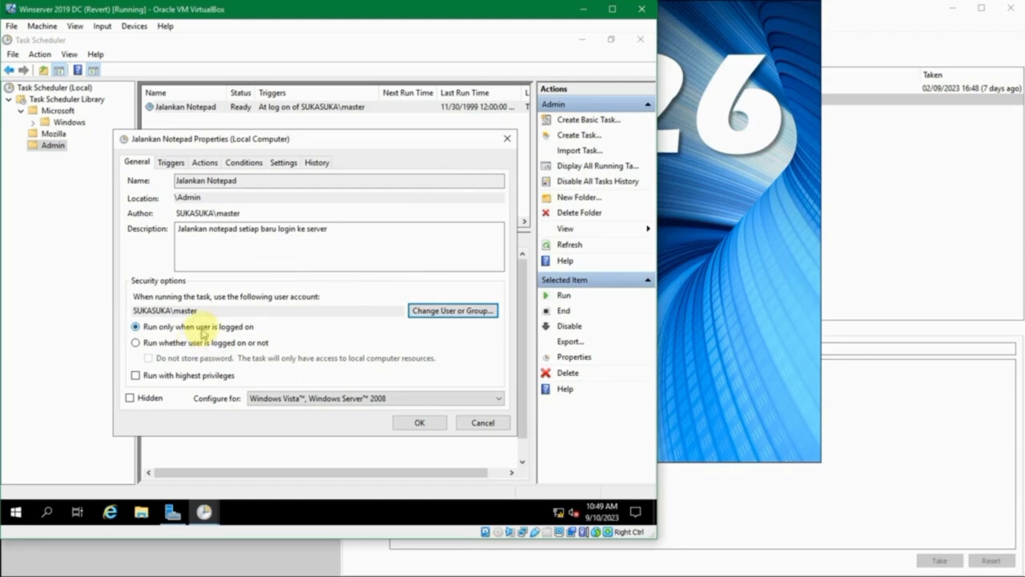
Try the option to run with highest privileges, disable it again, and save the task's properties
click(169, 378)
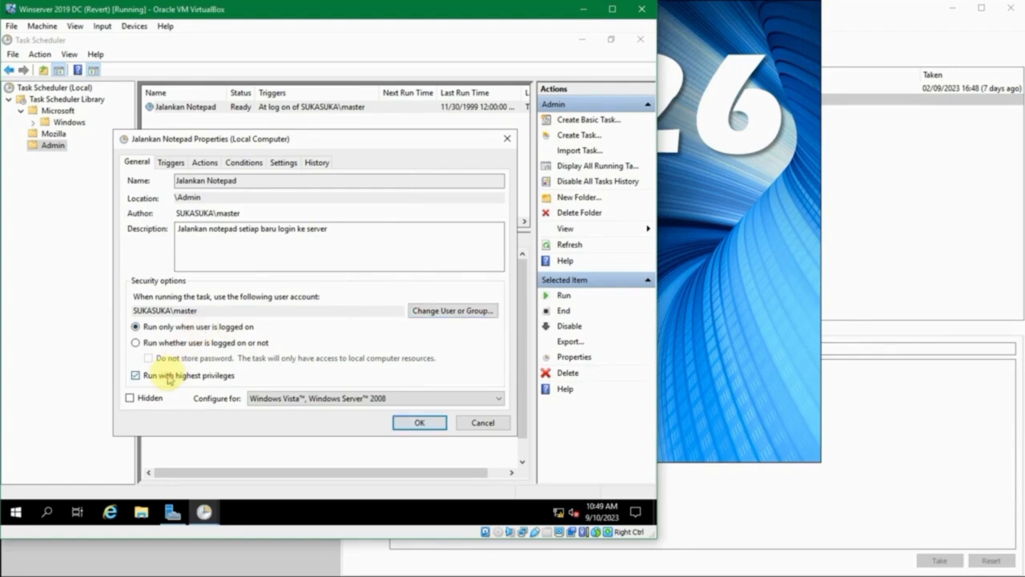
click(169, 376)
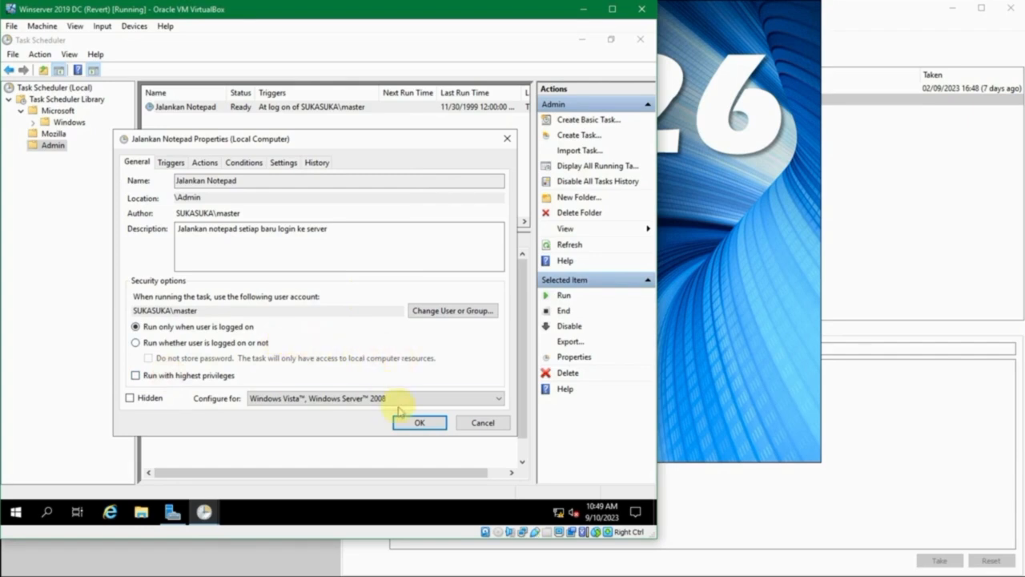
click(415, 424)
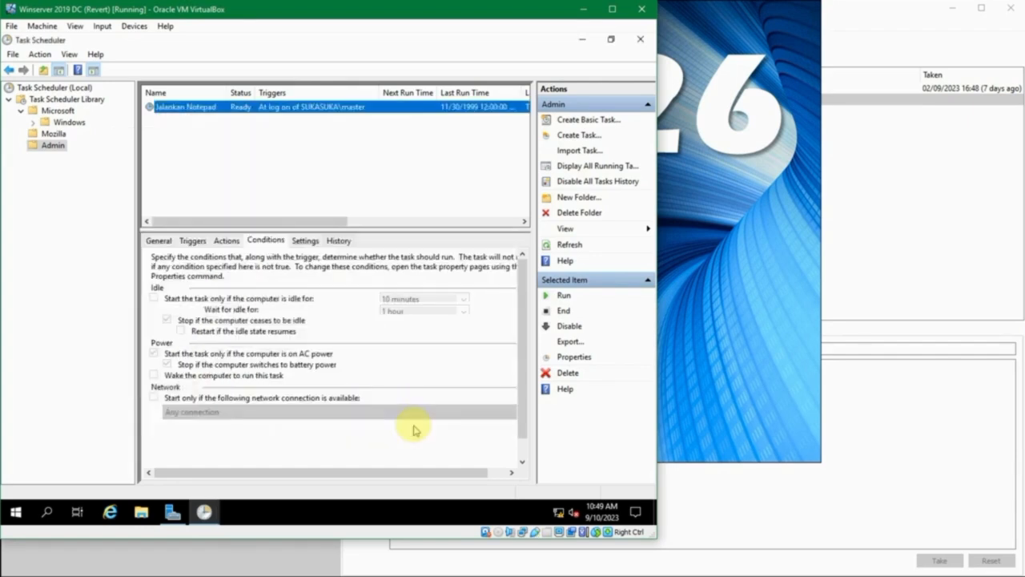
Close Task Scheduler and restart the server
click(635, 45)
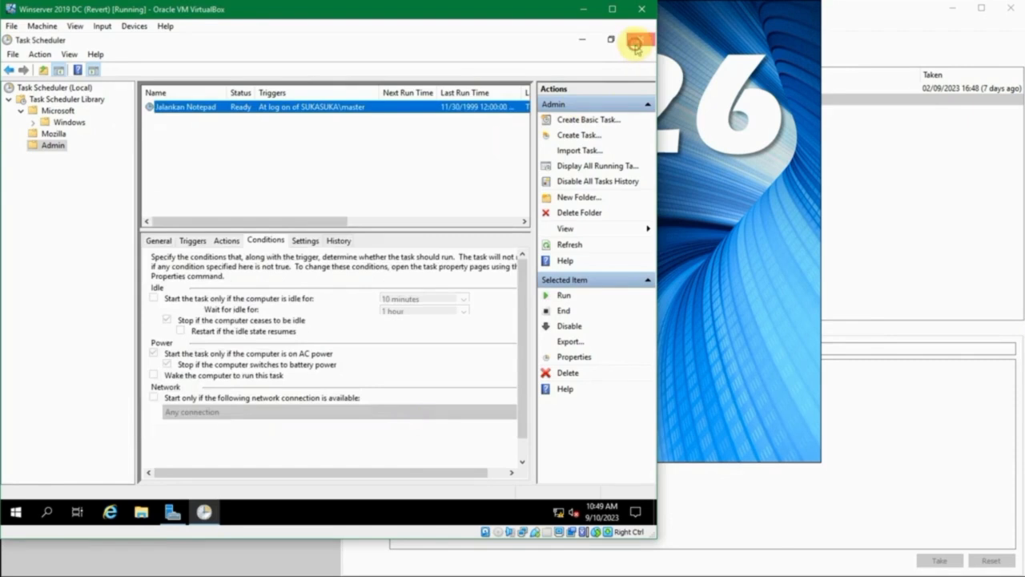
right_click(4, 518)
mouse_move(87, 478)
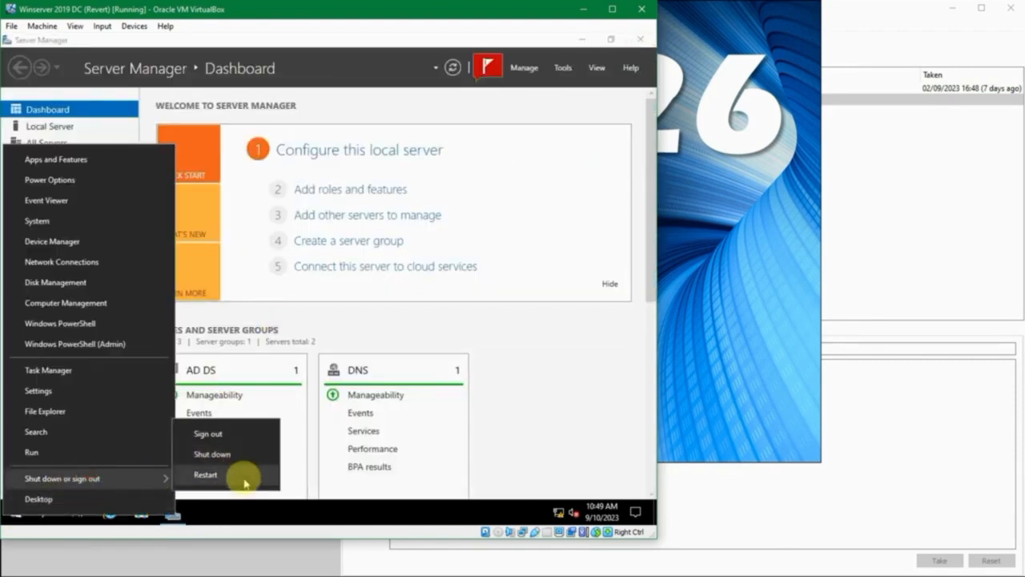
click(245, 480)
click(208, 489)
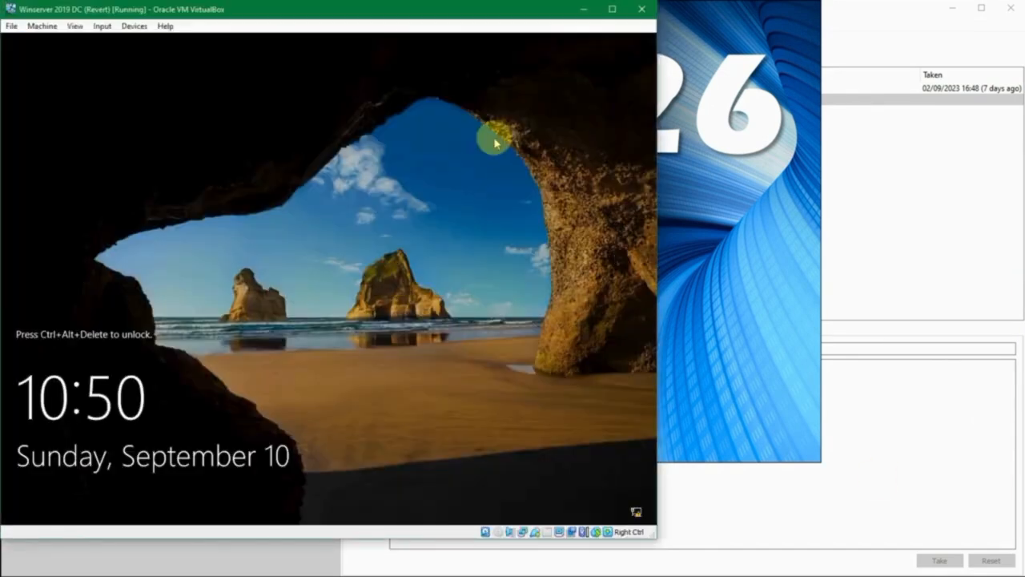
Sign in to the server by entering the account password, and bring up the Notepad window started at logon
key(ctrl+alt+Delete)
text(•••••••••••••••••)
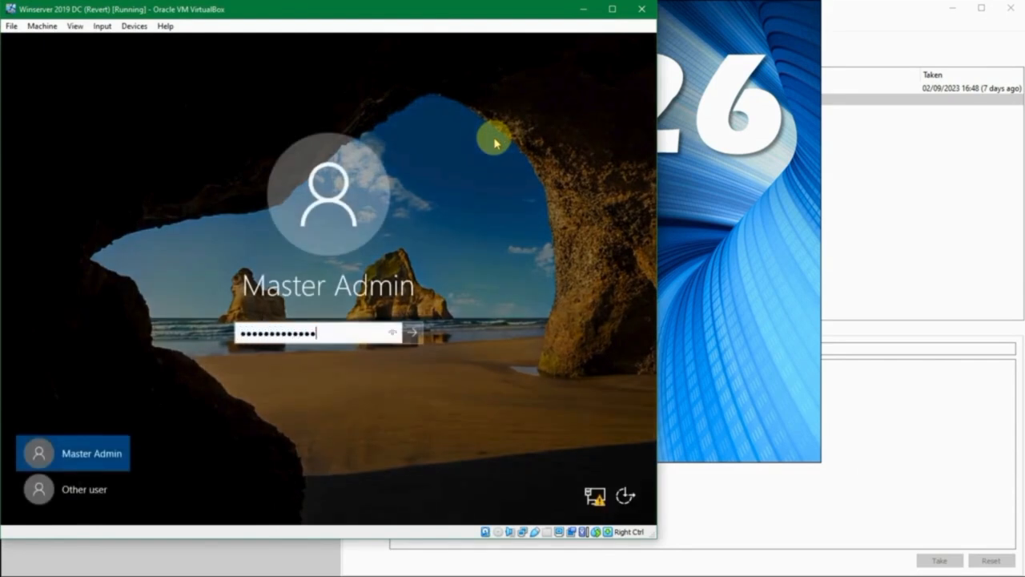
key(Return)
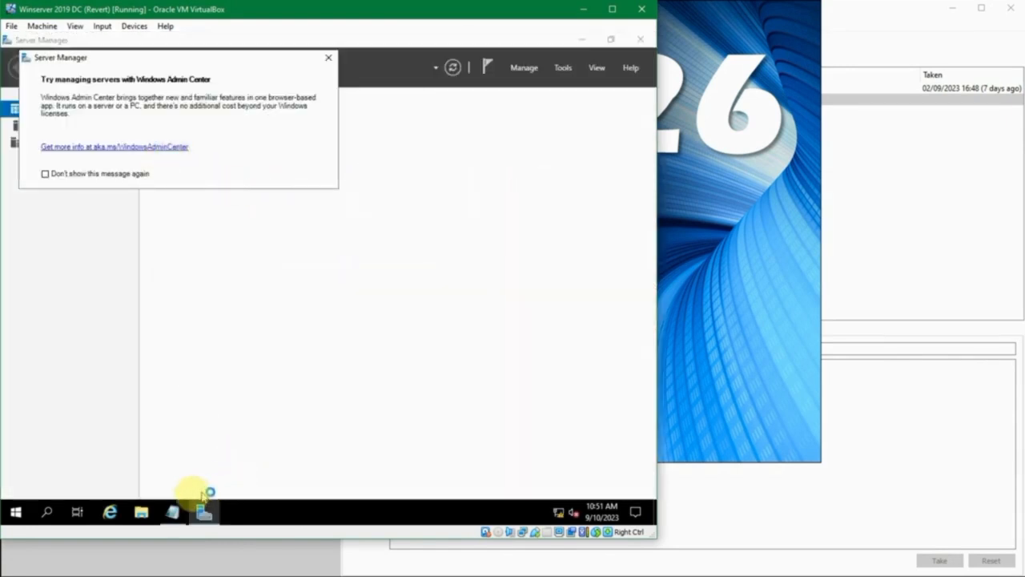
click(174, 511)
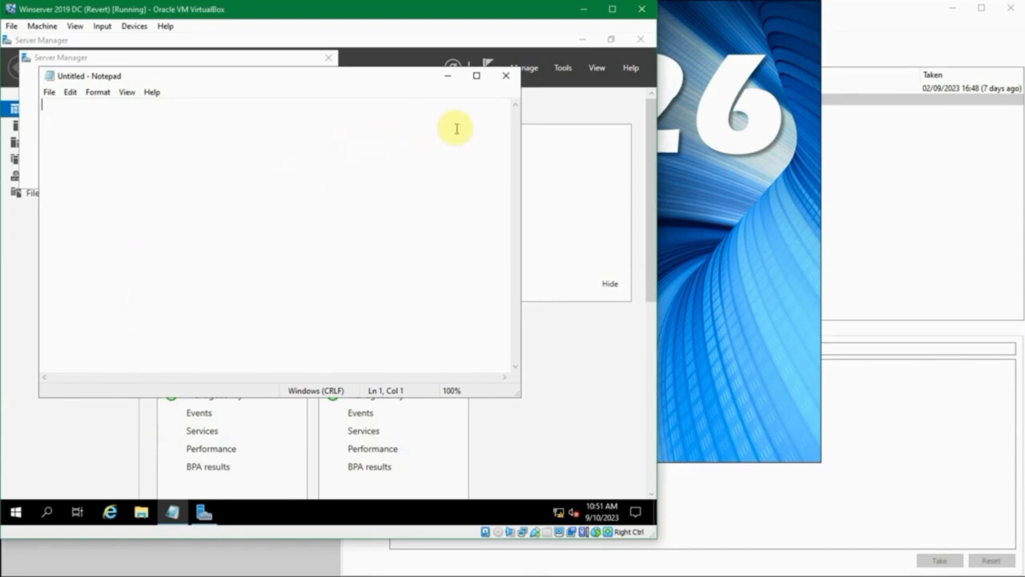
Close the Notepad window and the Windows Admin Center notice, and check the notifications in Server Manager
click(505, 76)
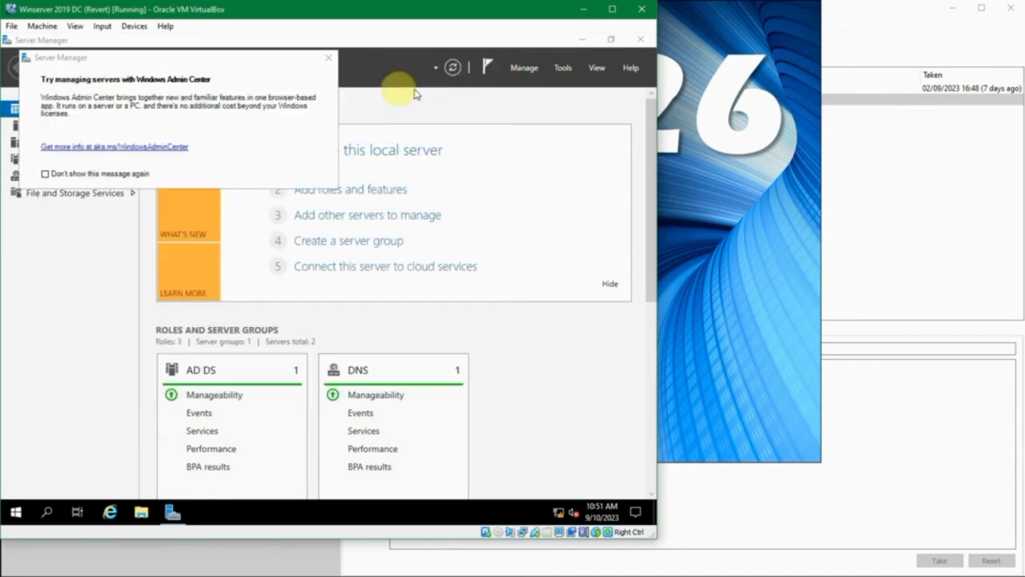
click(328, 58)
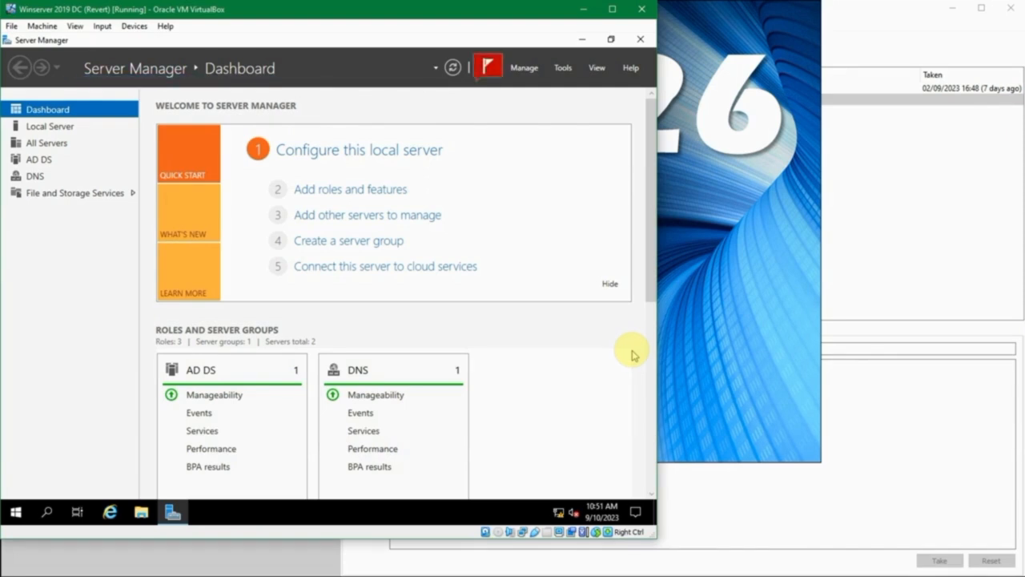
click(486, 67)
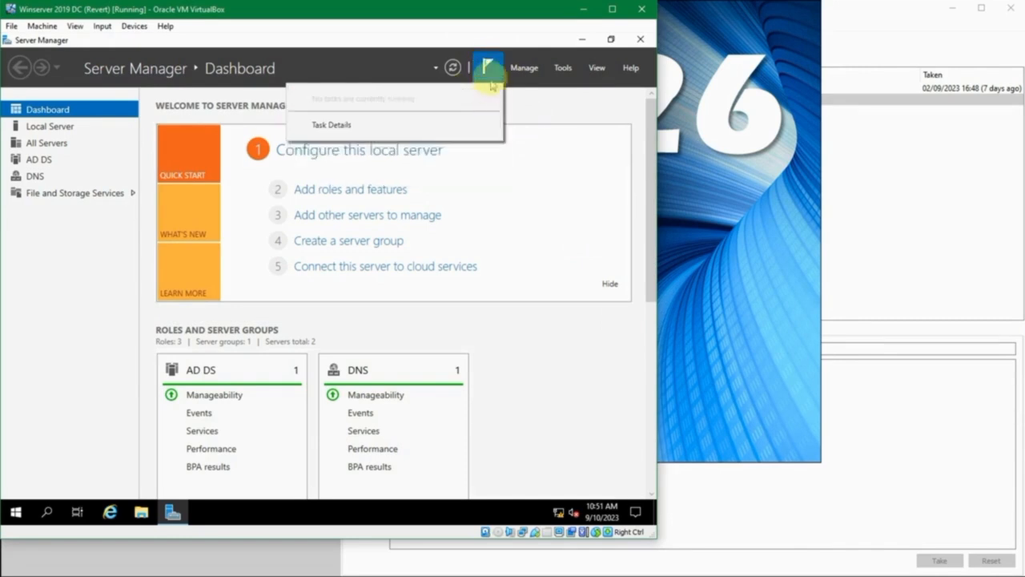
click(556, 190)
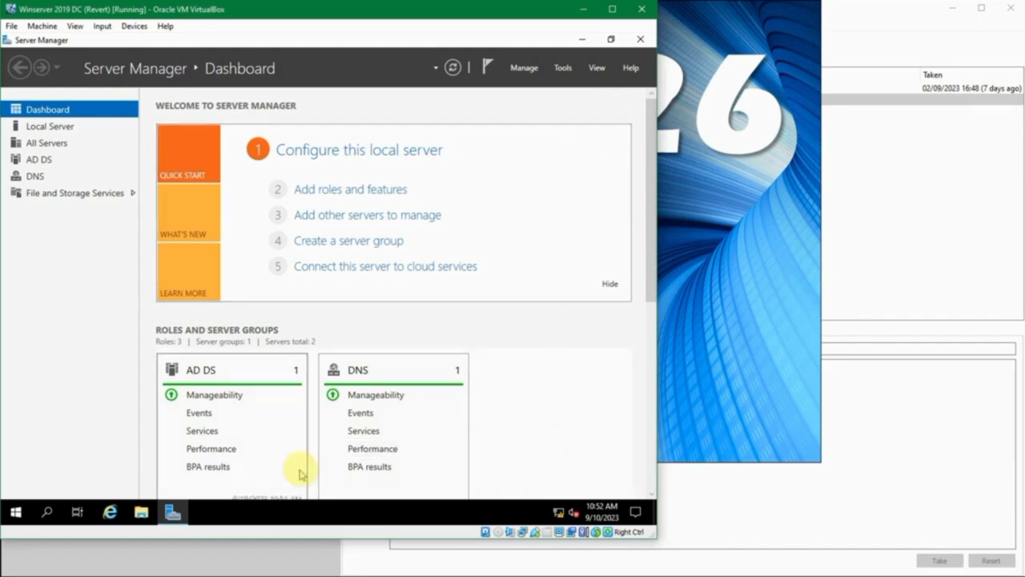
Run notepad and cmd to open a blank Notepad window and a Command Prompt
key(super+r)
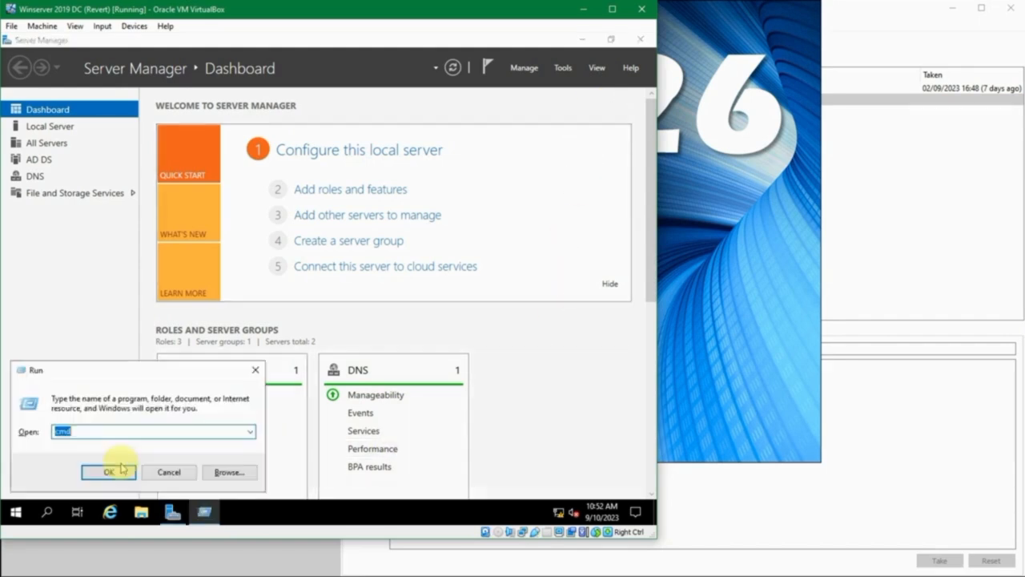
text(notepad)
click(109, 471)
key(super+r)
text(cmd)
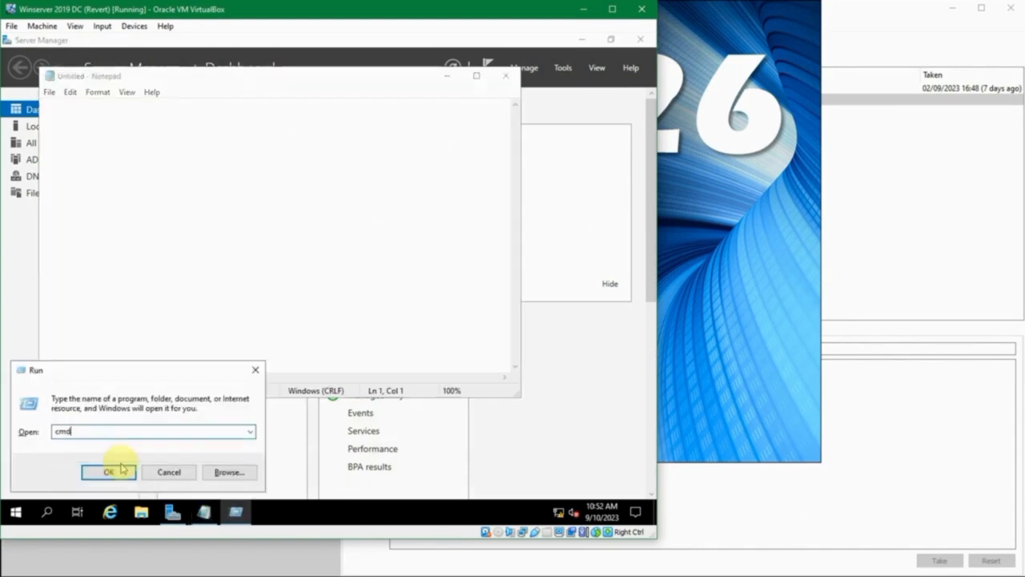
click(120, 468)
Display the help for the shutdown command with shutdown /? in Command Prompt
text(shutdown)
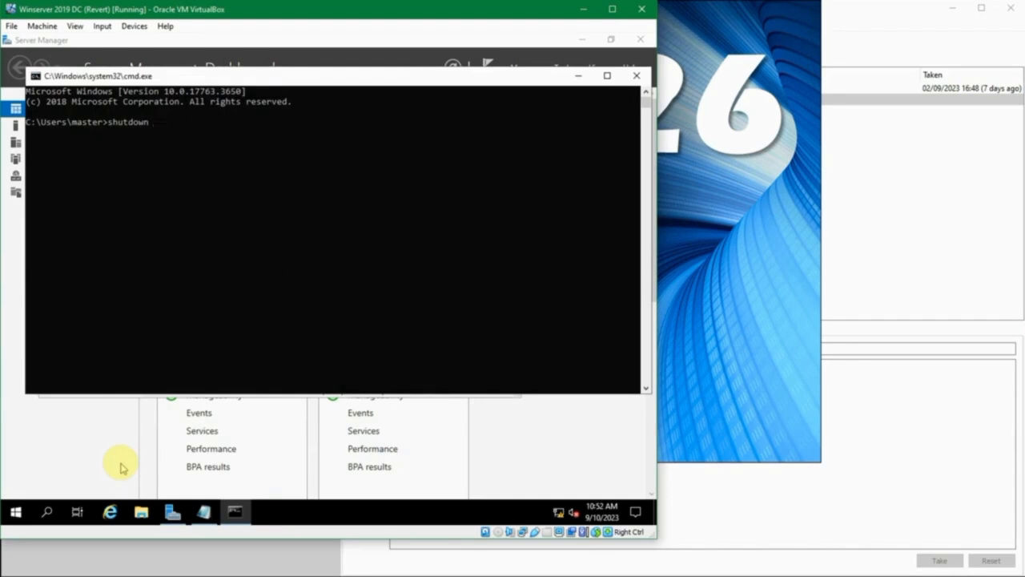
text( /?)
key(Return)
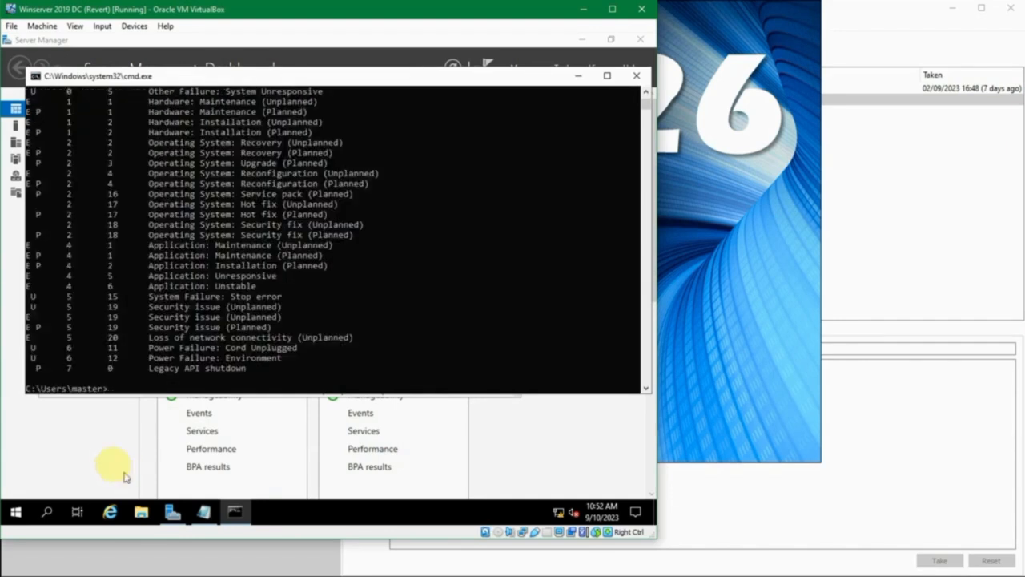
Examine the available shutdown options in the help text, in particular the /r switch for a full restart
scroll(132, 310, up, 13)
scroll(122, 310, up, 8)
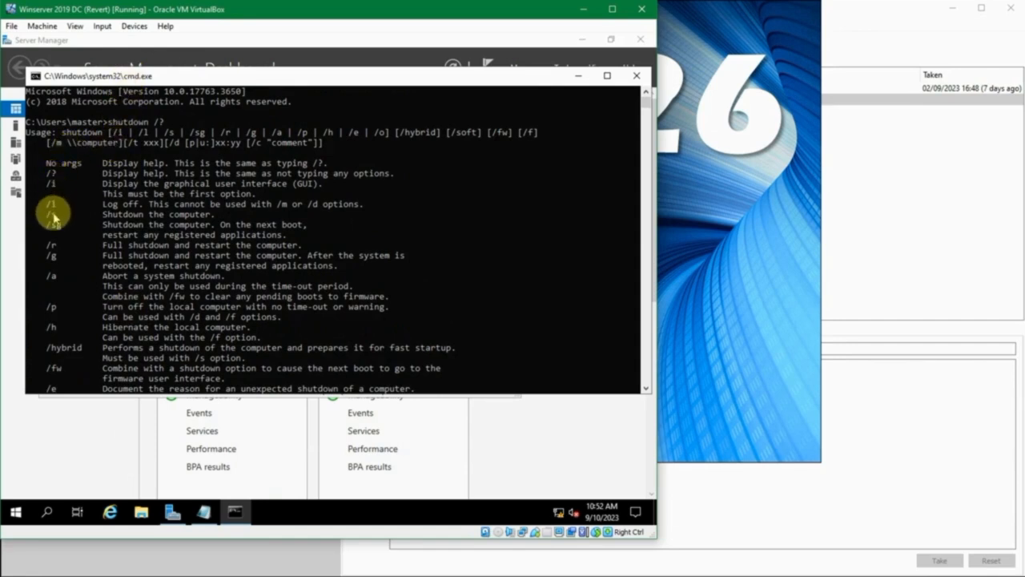
scroll(68, 256, down, 1)
scroll(67, 257, down, 4)
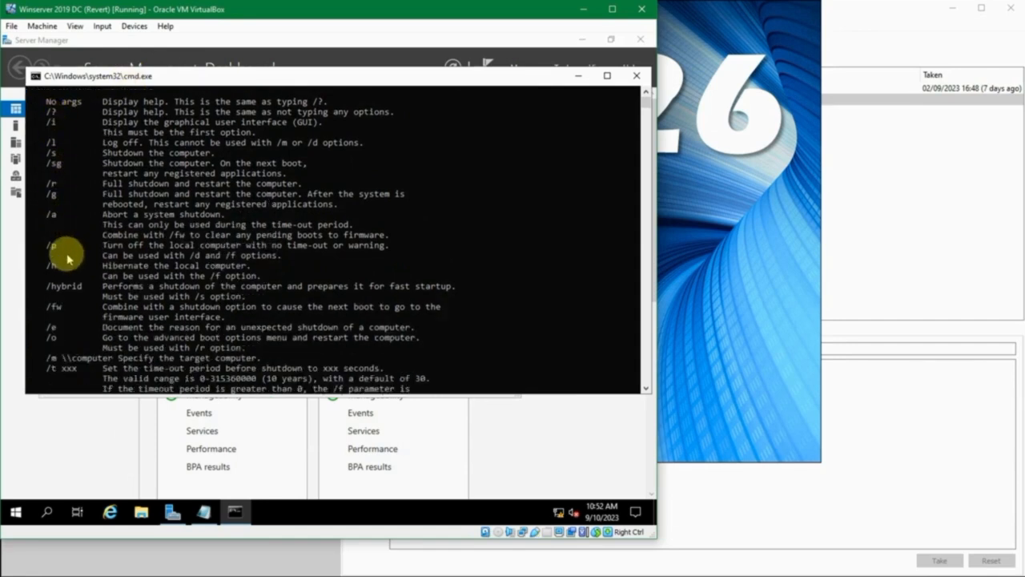
scroll(66, 257, down, 2)
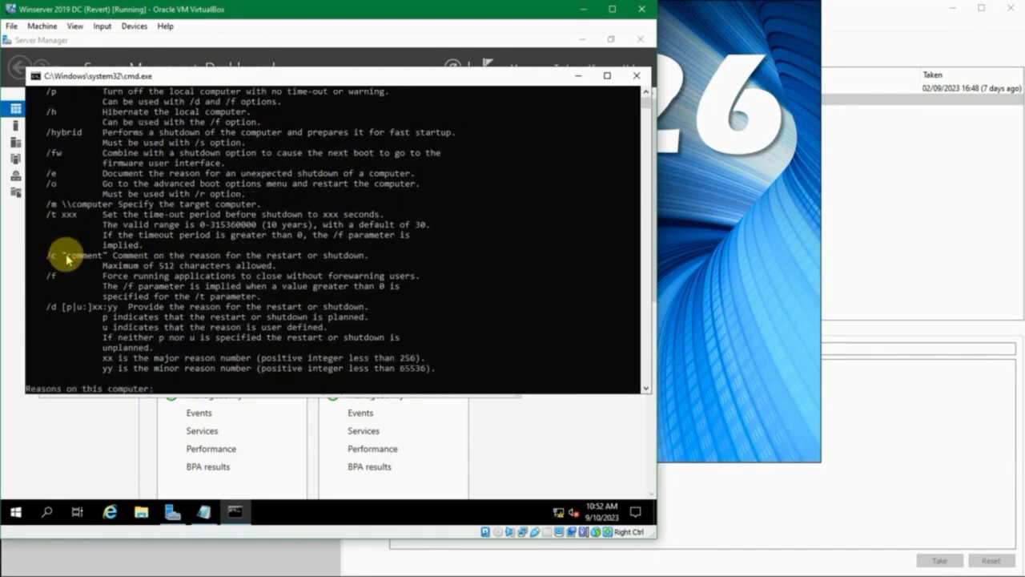
scroll(66, 257, up, 6)
scroll(70, 259, up, 1)
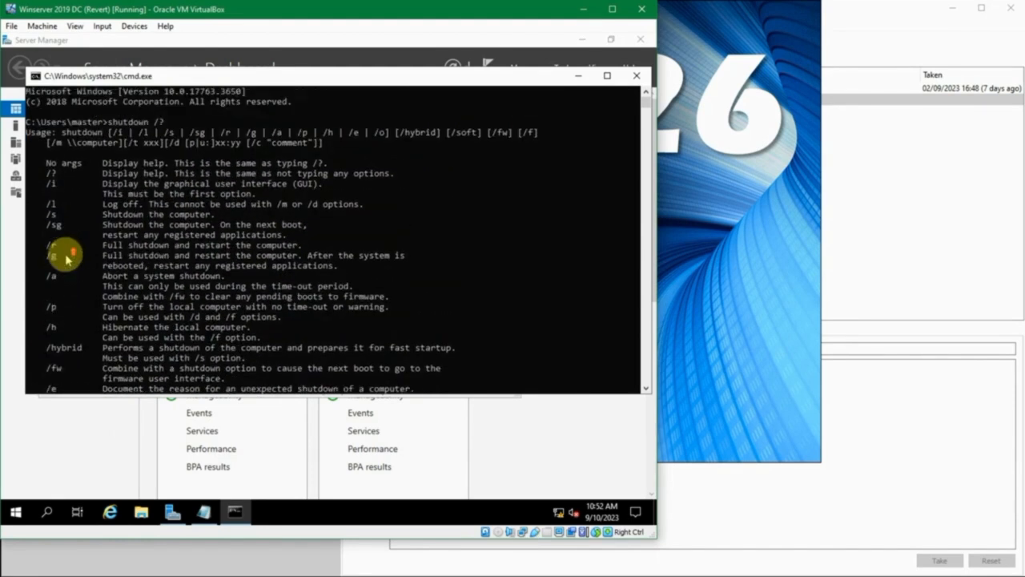
scroll(105, 237, down, 1)
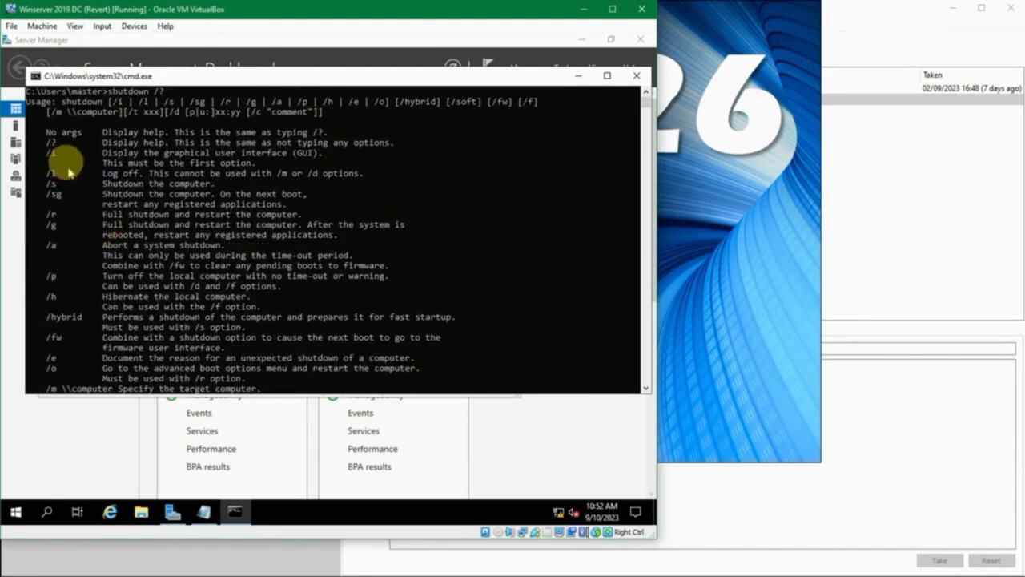
drag(125, 215, 287, 213)
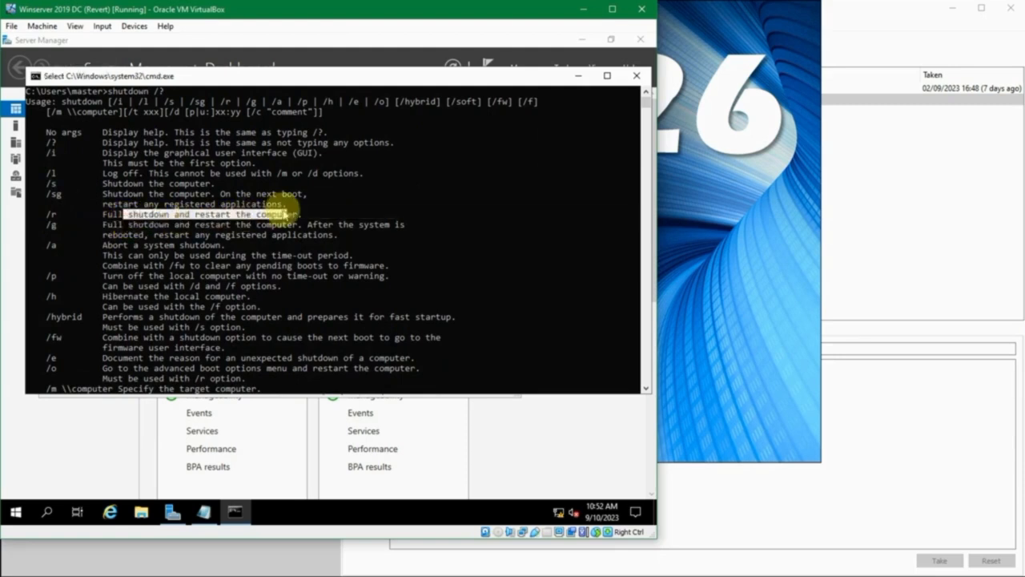
scroll(280, 206, up, 1)
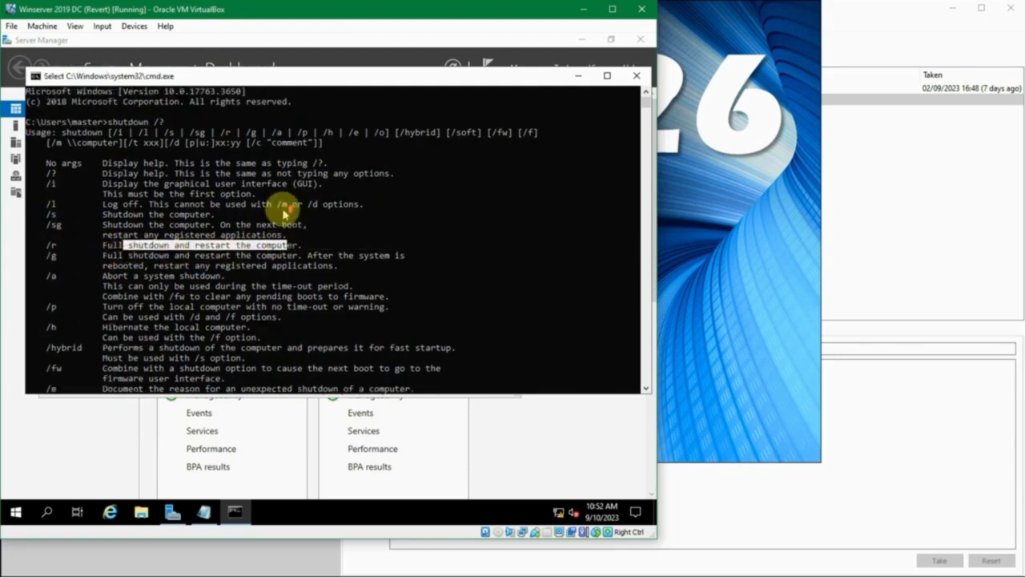
click(182, 123)
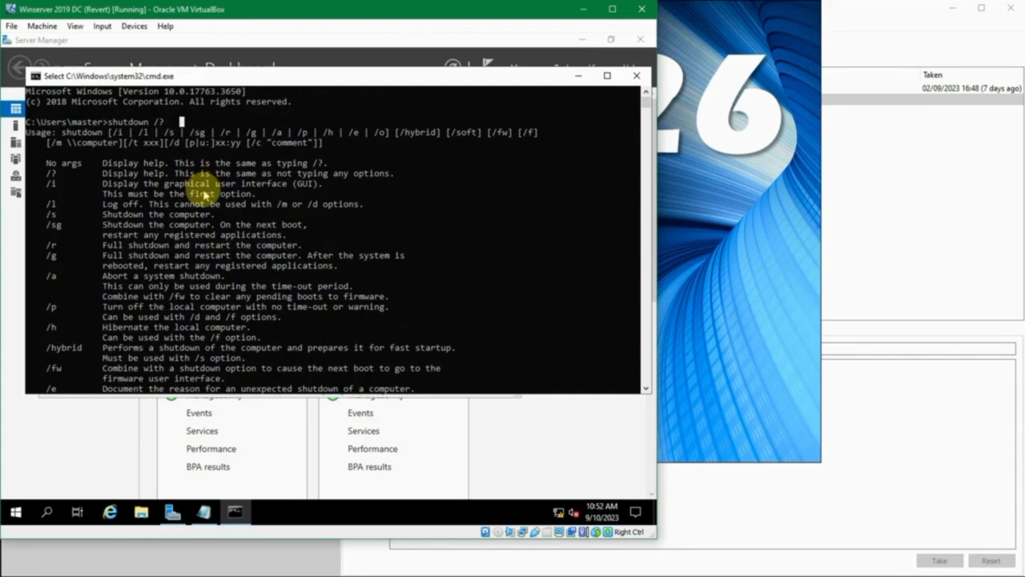
Draft the command shutdown -r -t 10 at the prompt, checking the /t time-out option in the help text
key(Up)
key(BackSpace)
key(BackSpace)
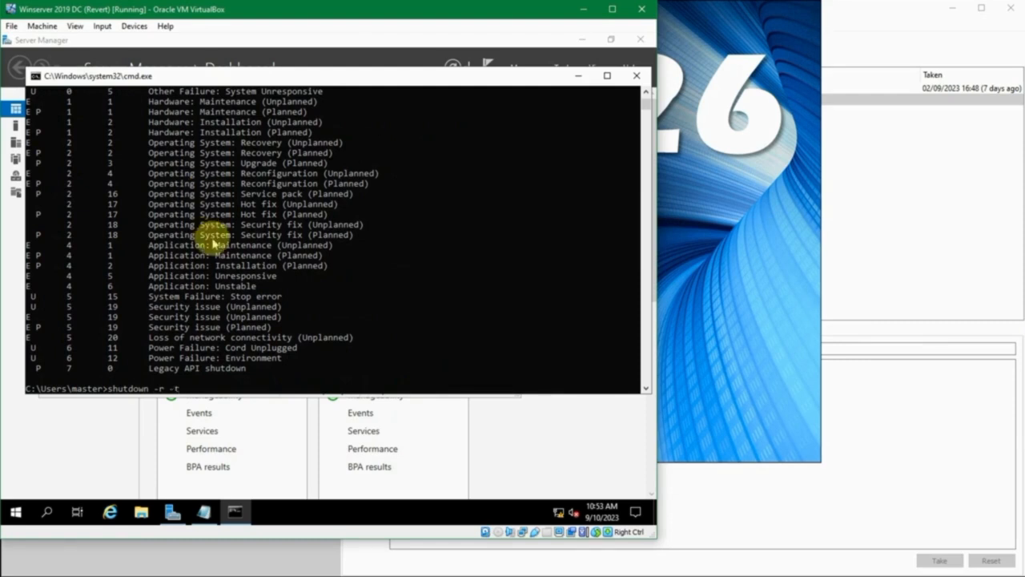
scroll(214, 244, up, 15)
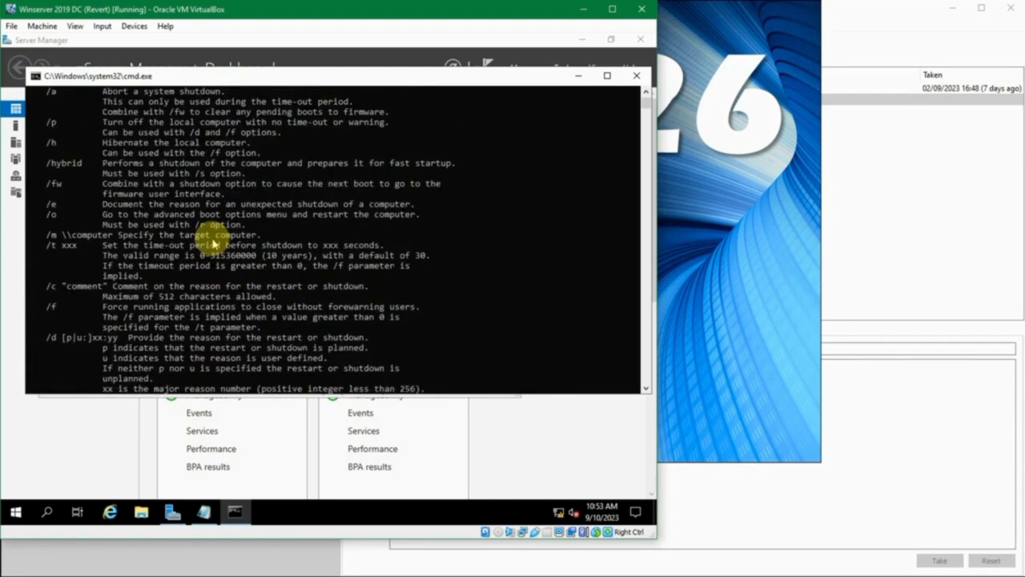
scroll(214, 244, up, 5)
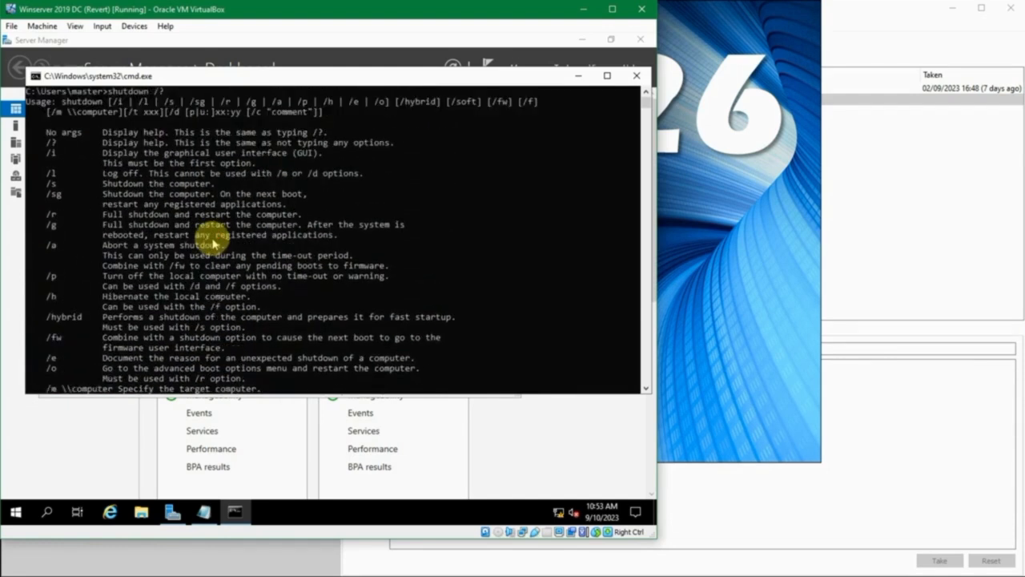
scroll(214, 244, down, 2)
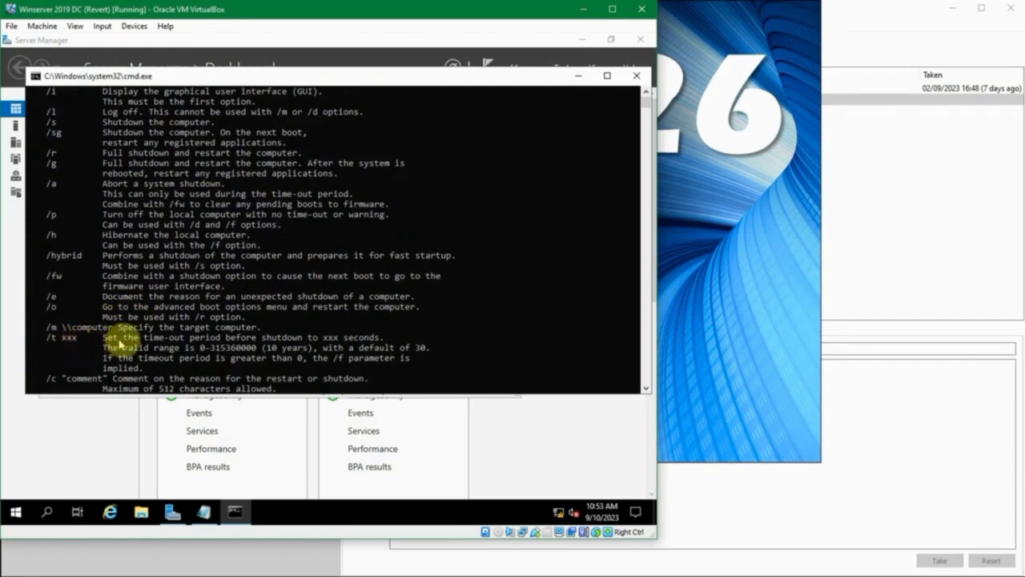
scroll(152, 340, down, 15)
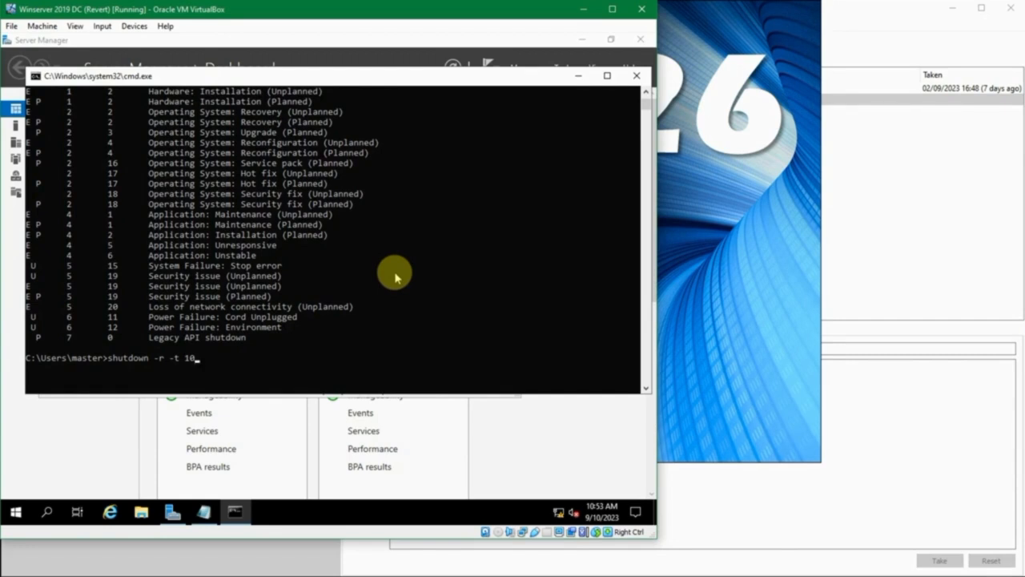
Erase the drafted shutdown command from the prompt without running it
key(BackSpace)
key(BackSpace)
key(BackSpace)
key(BackSpace)
key(BackSpace)
key(BackSpace)
key(BackSpace)
key(BackSpace)
key(BackSpace)
key(BackSpace)
key(BackSpace)
key(BackSpace)
key(BackSpace)
key(BackSpace)
key(BackSpace)
key(BackSpace)
Write the command shutdown -r -t 10 in the blank Notepad document
click(203, 511)
click(257, 282)
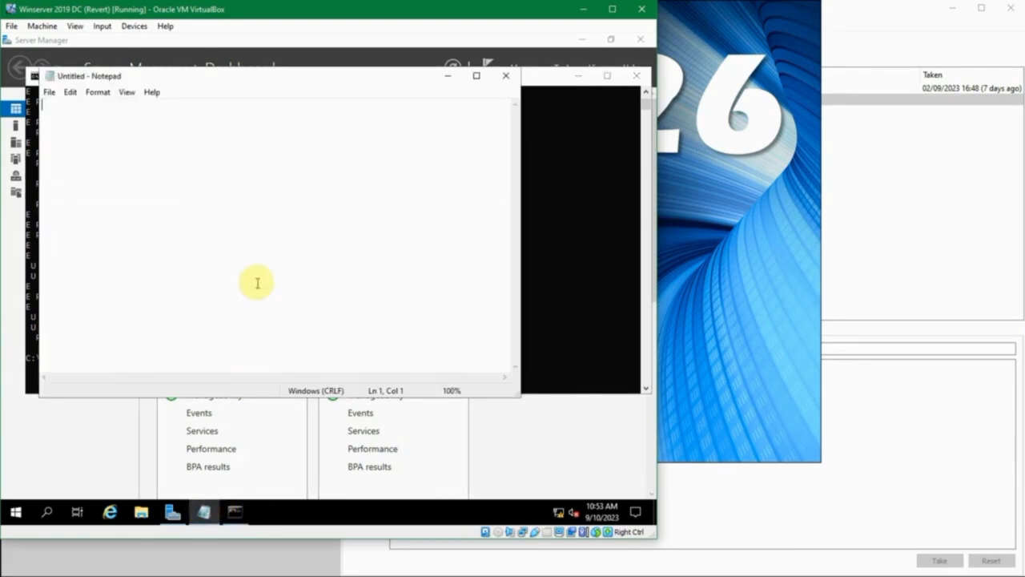
text(shutdown)
text( /)
text(r -t)
text( 10)
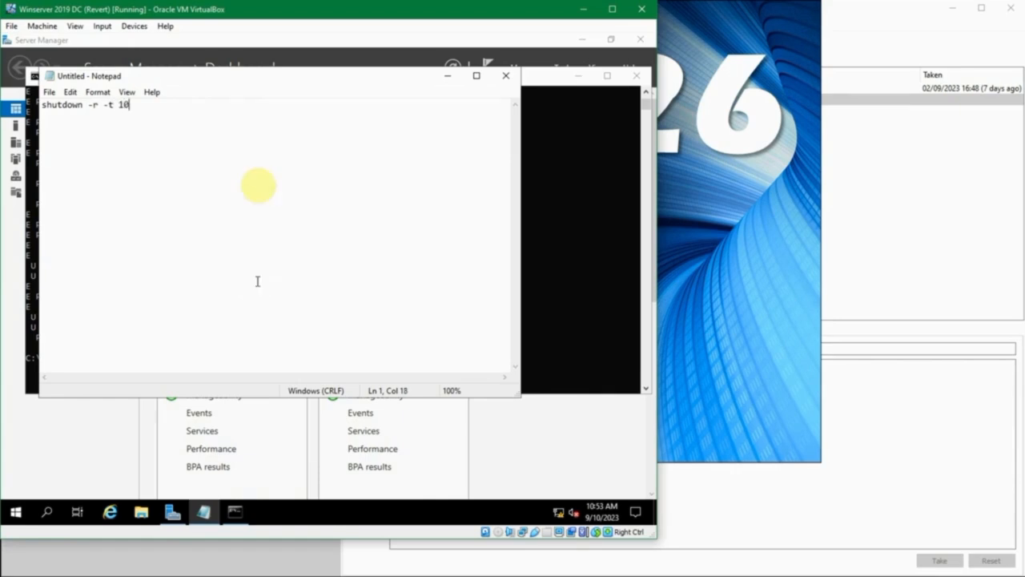
Save the Notepad document to the Desktop as restart.txt
key(ctrl+s)
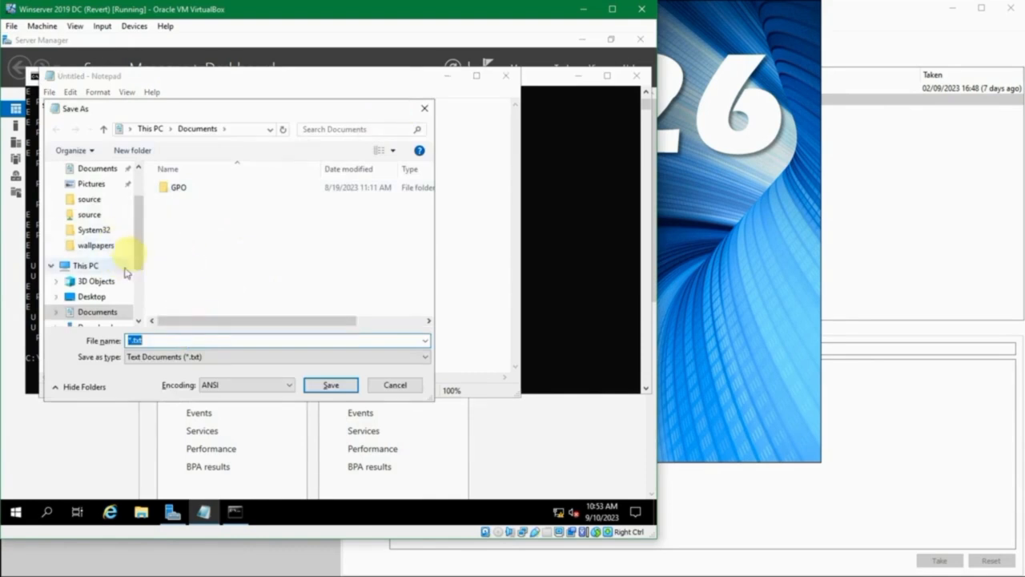
click(92, 296)
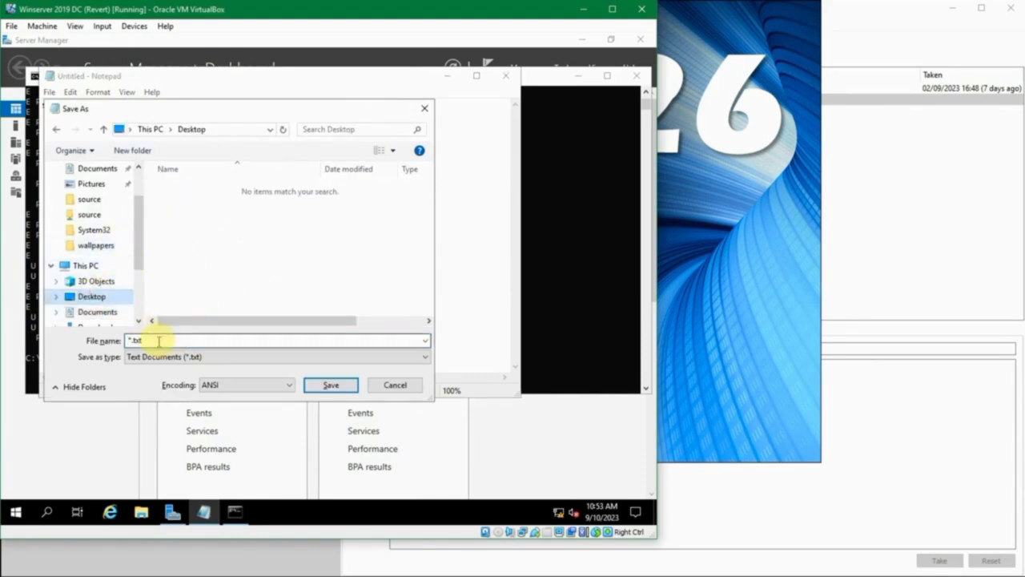
key(Home)
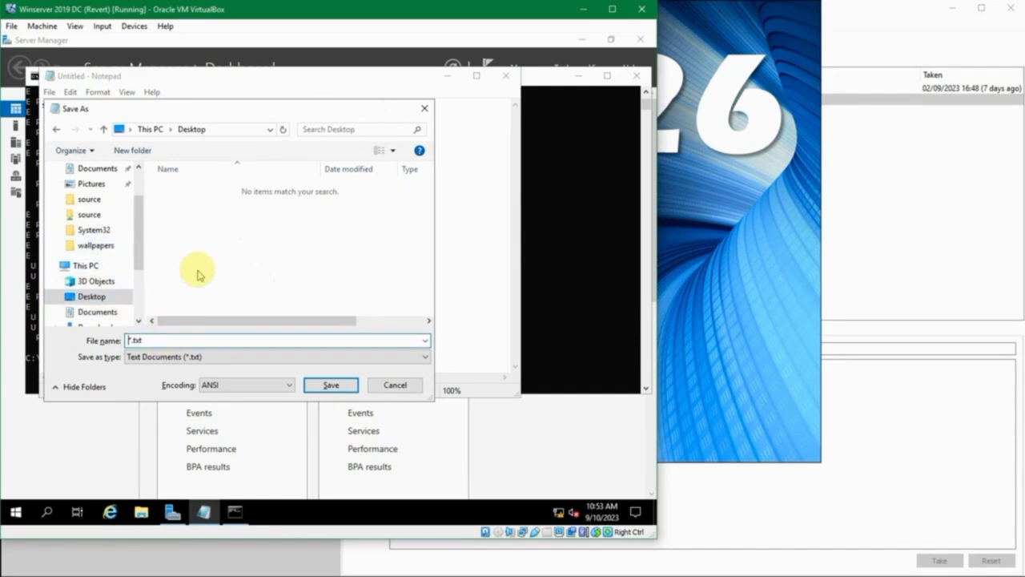
text(restart)
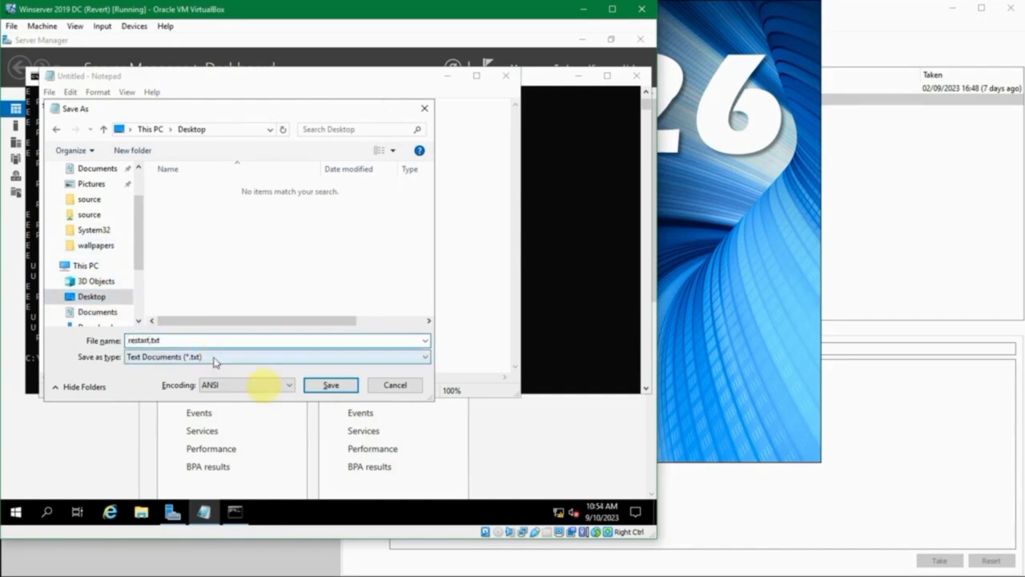
click(330, 387)
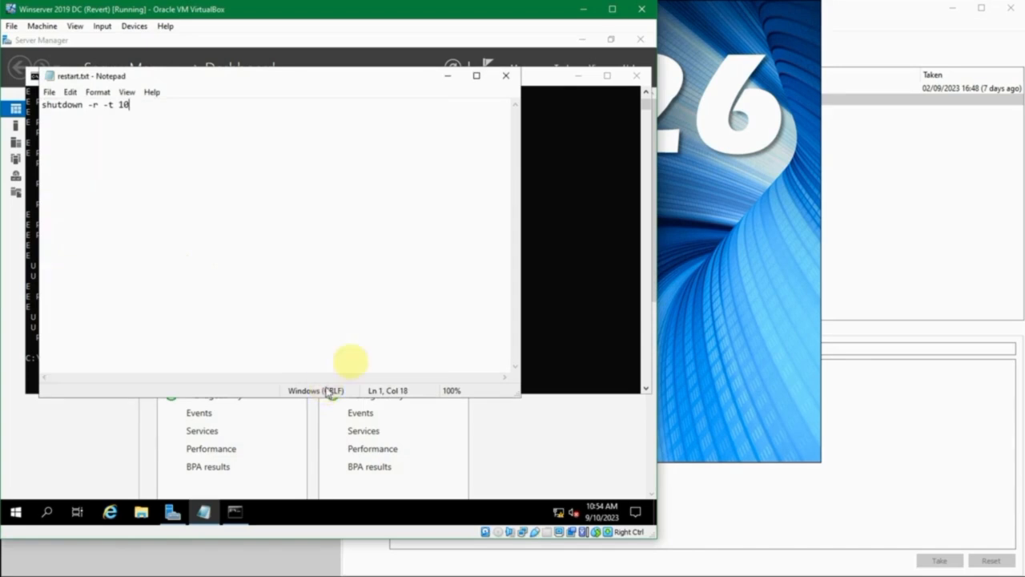
Close Notepad and Command Prompt, and minimize Server Manager to reveal the desktop
click(505, 77)
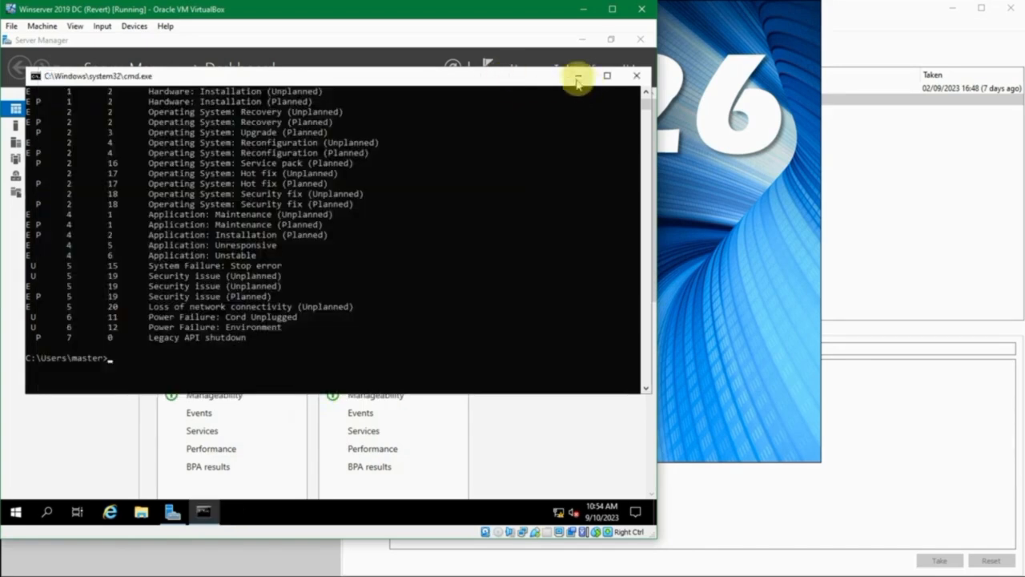
click(635, 76)
click(582, 39)
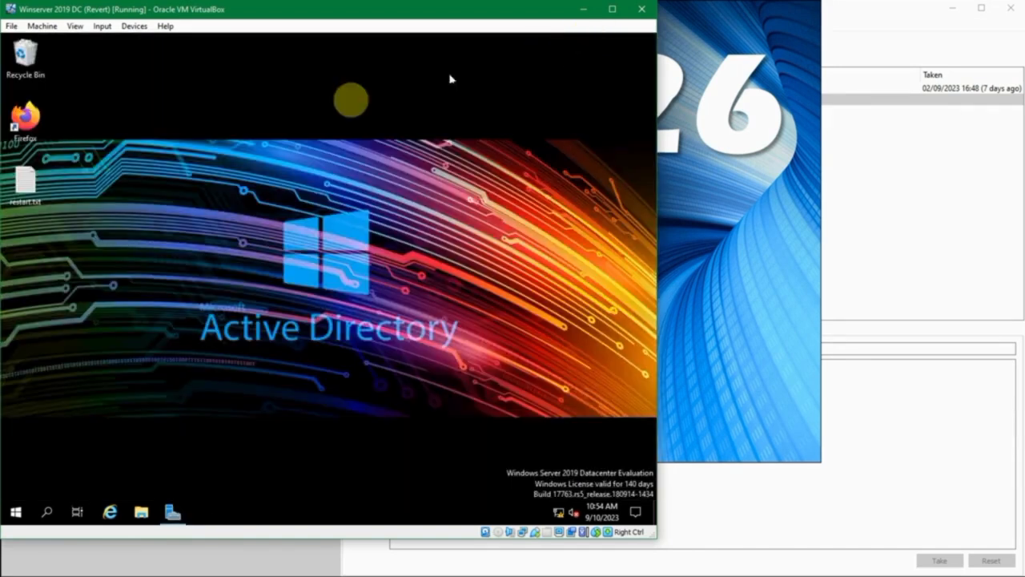
Rename restart.txt on the desktop as restart.bat and accept the change of file extension
click(31, 187)
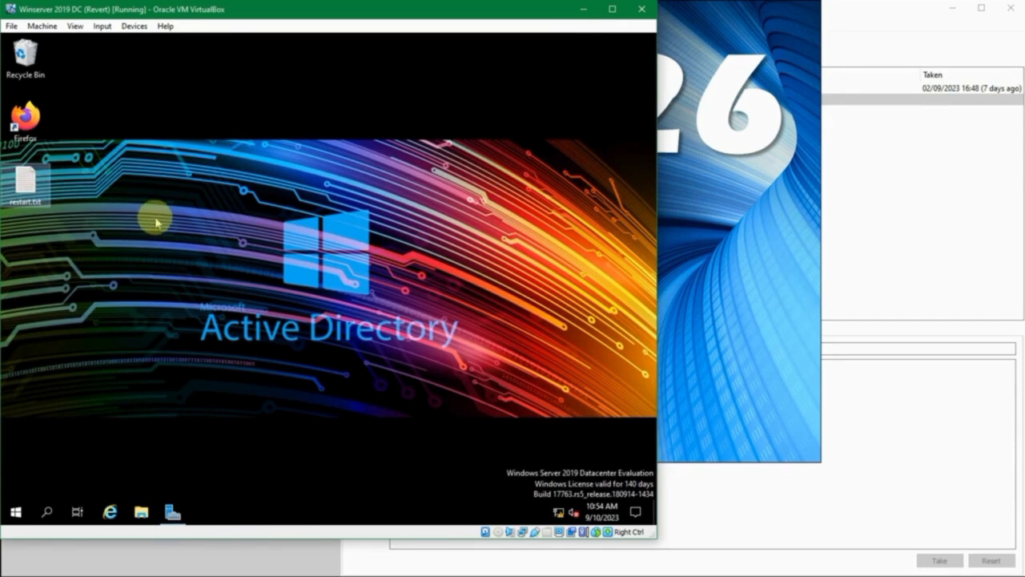
key(F2)
click(41, 203)
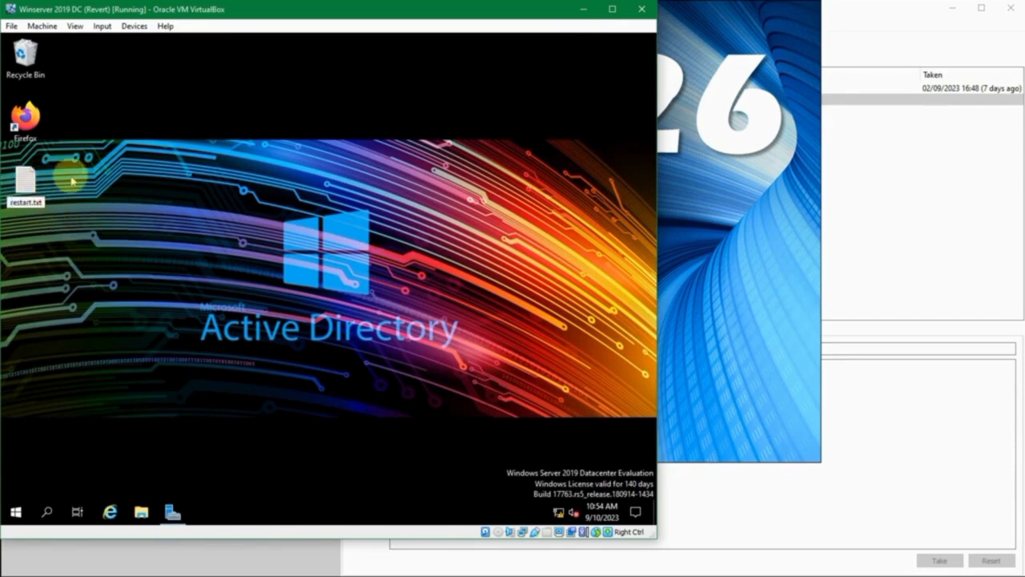
key(BackSpace)
key(BackSpace)
text(bat)
key(Return)
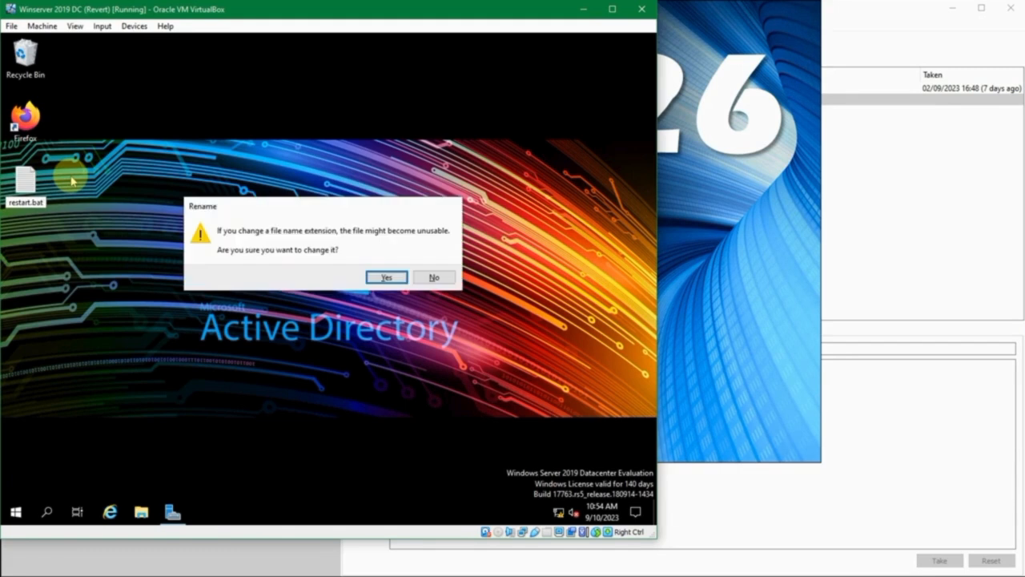
click(385, 277)
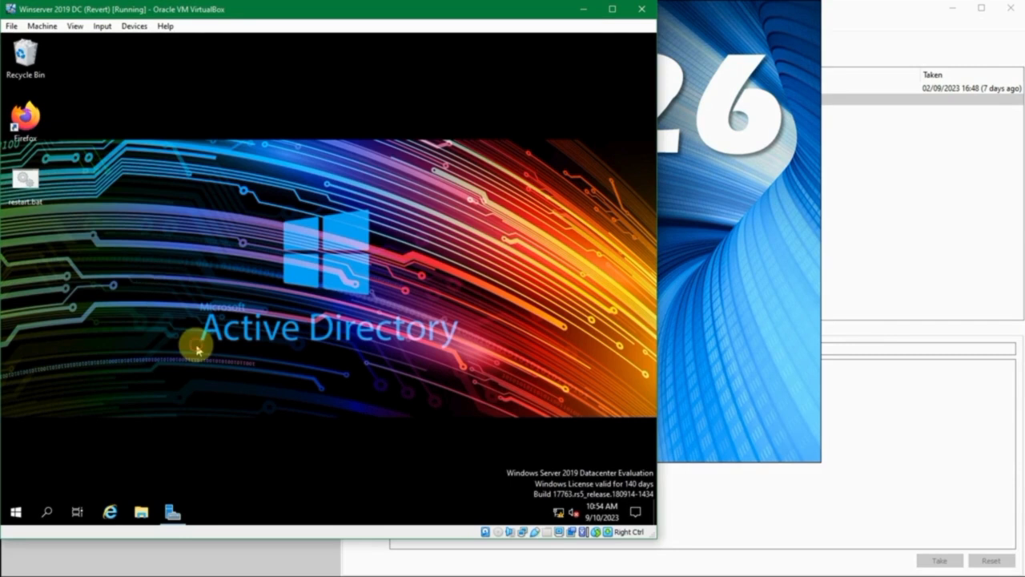
click(15, 509)
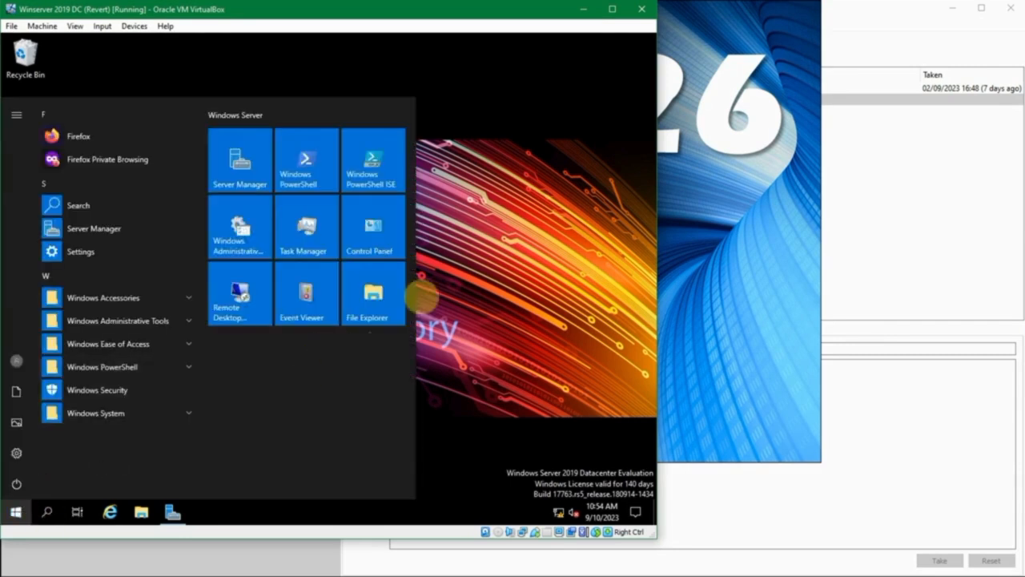
click(468, 273)
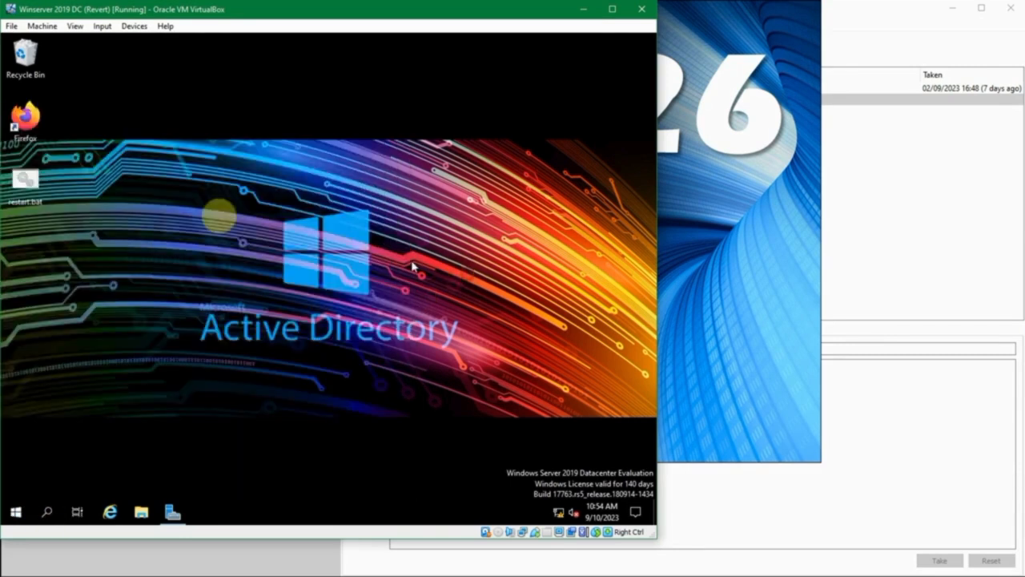
click(24, 201)
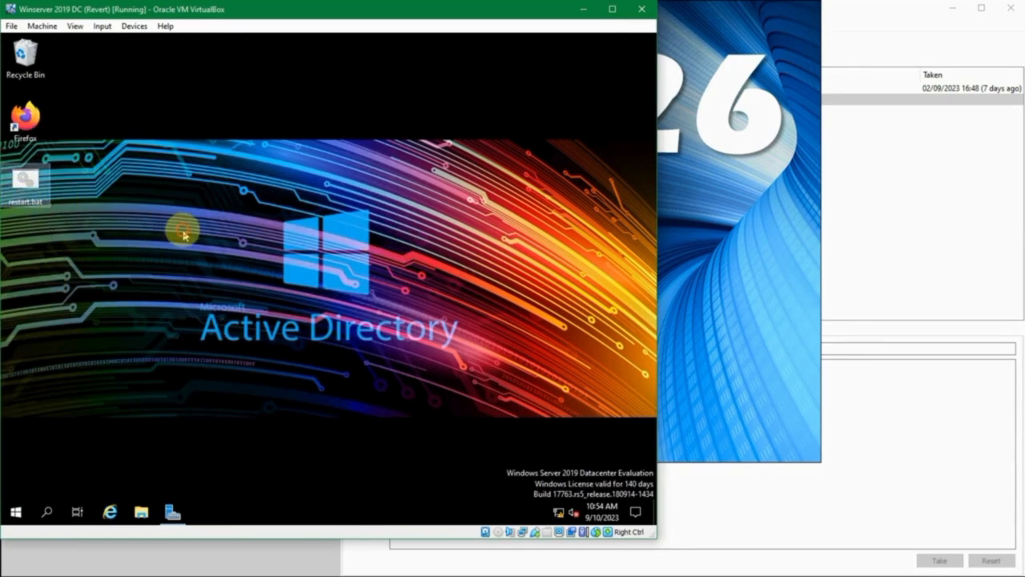
Open Task Scheduler and show the tasks in the library's Admin folder
key(super)
text(t)
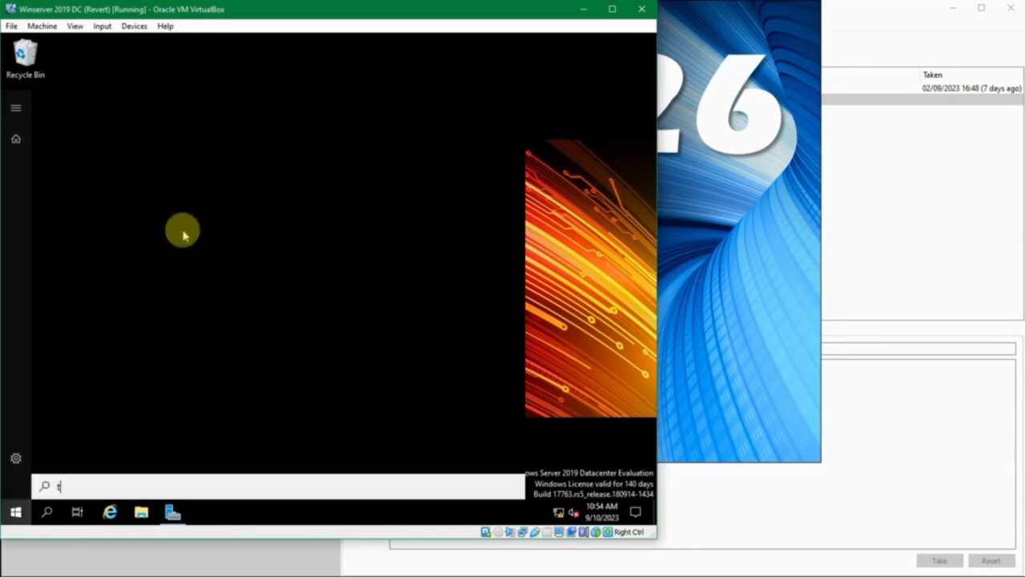
text(ask)
key(Return)
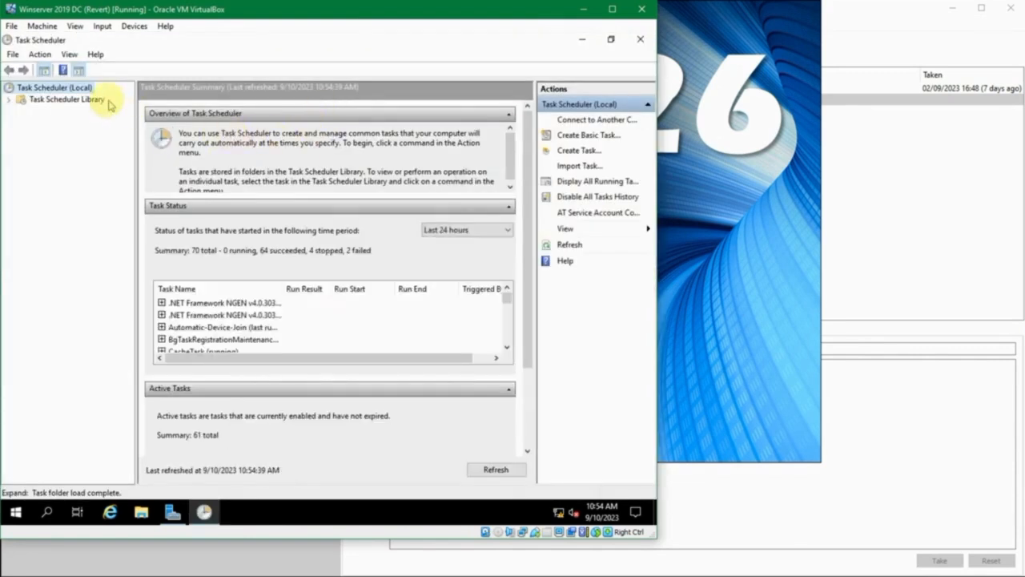
click(9, 100)
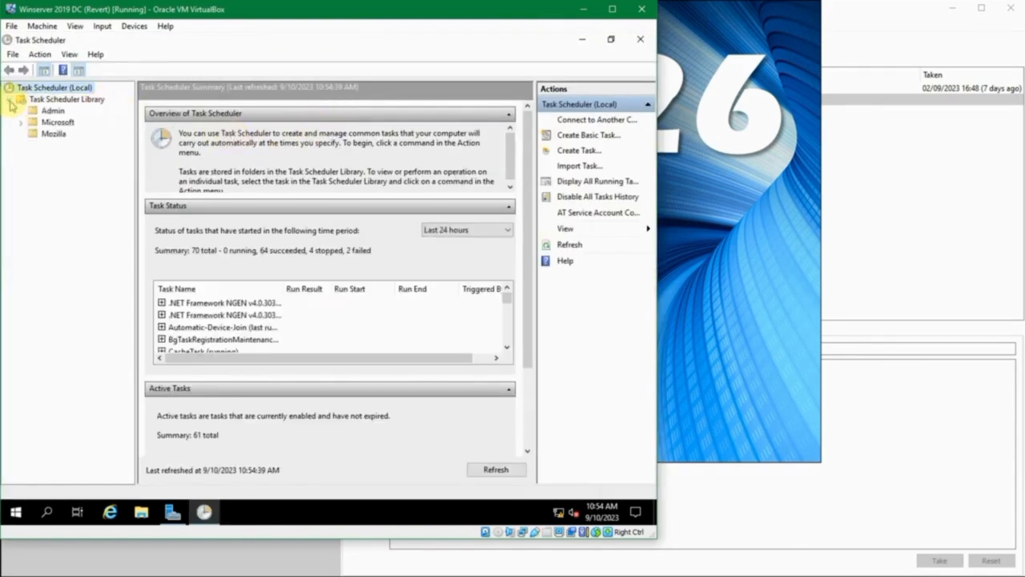
click(47, 112)
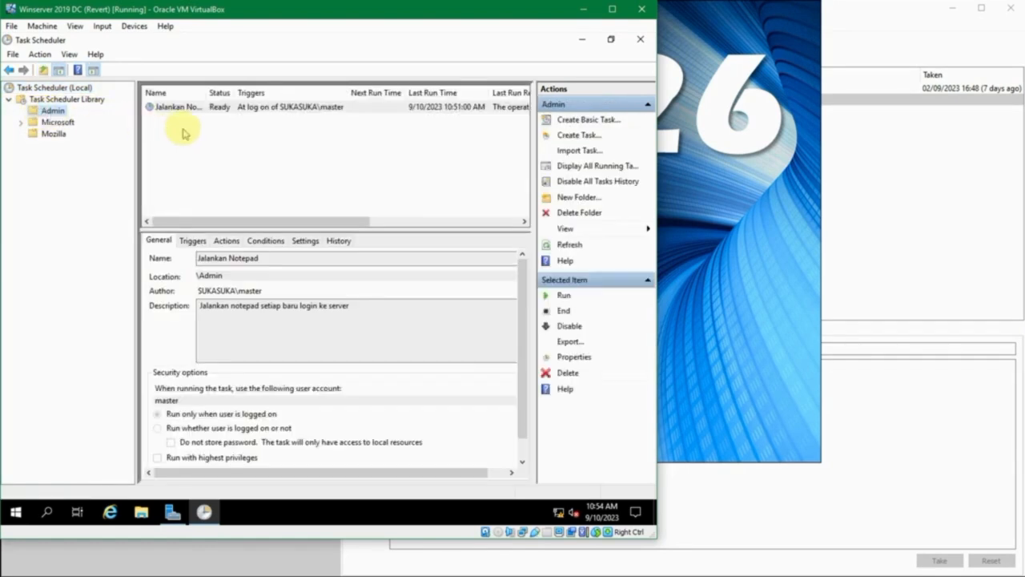
click(182, 133)
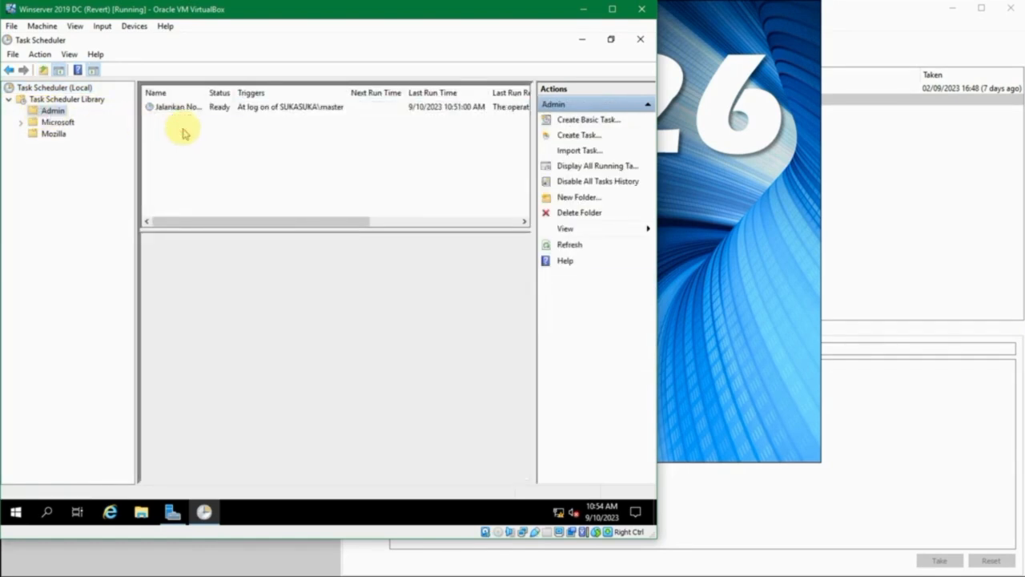
Create a new task in the Admin folder named Restart Server with the description Restart terjadwal
drag(207, 91, 213, 90)
right_click(171, 134)
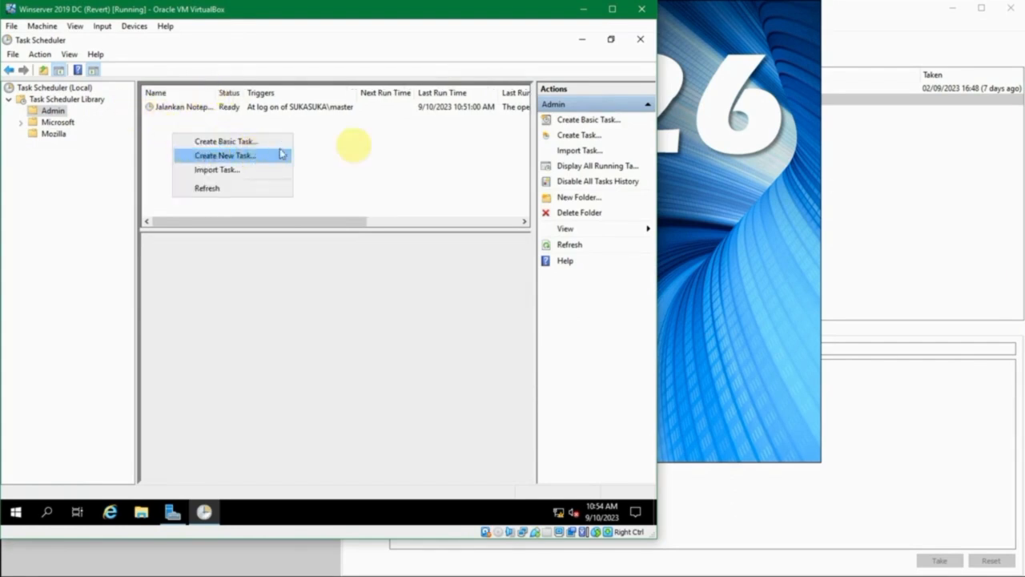
click(382, 152)
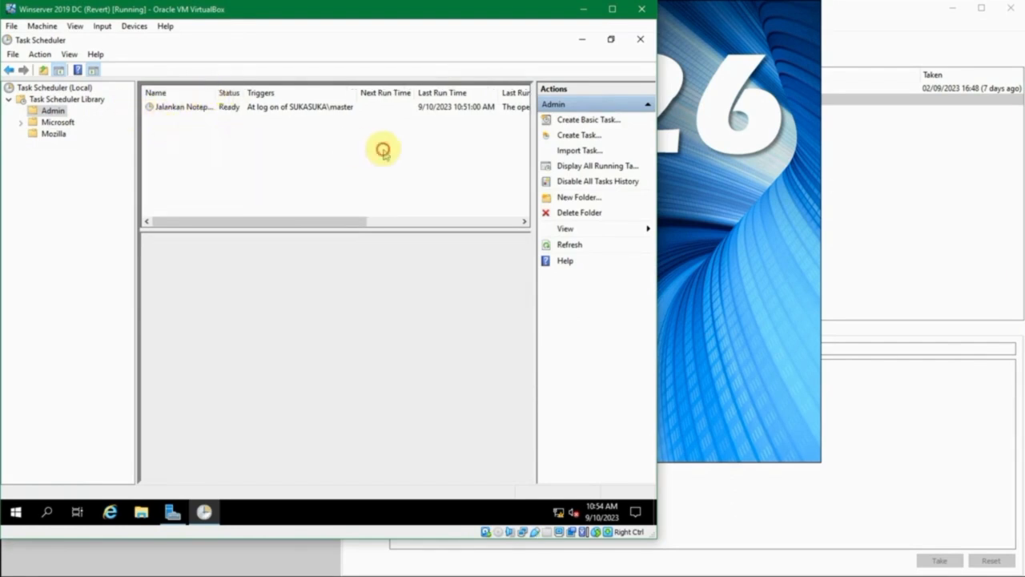
click(575, 136)
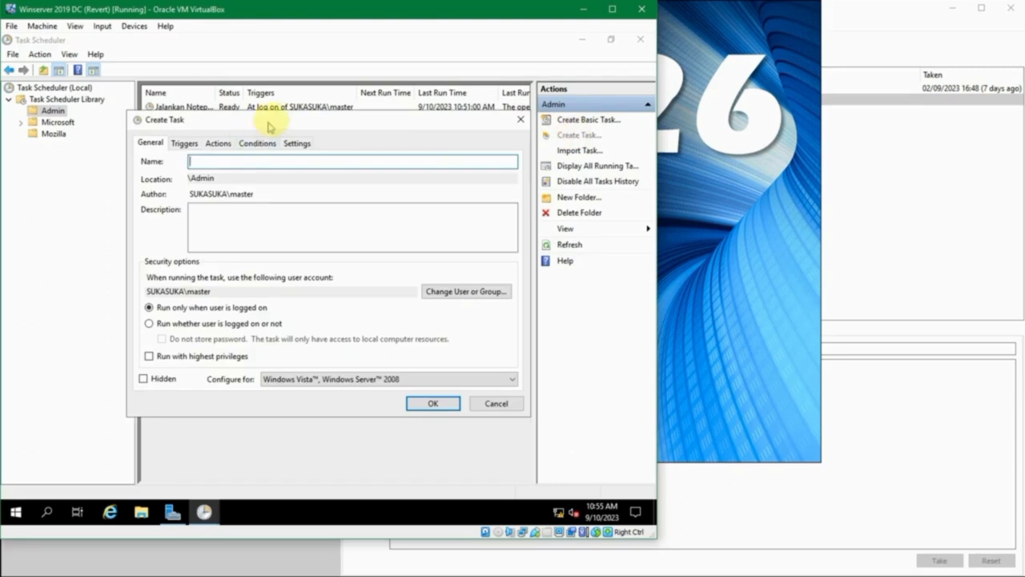
drag(274, 121, 248, 121)
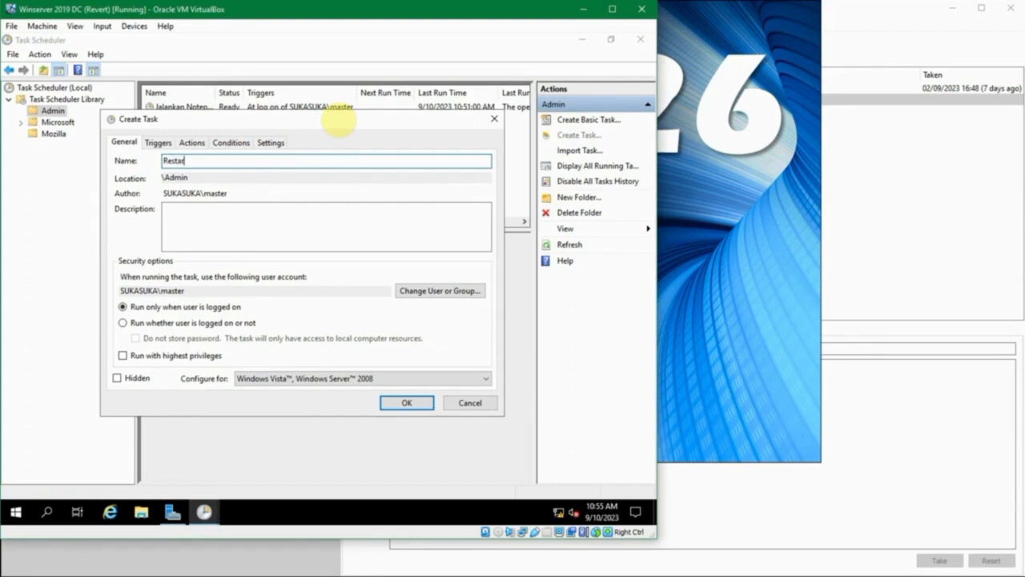
text(rver)
click(290, 233)
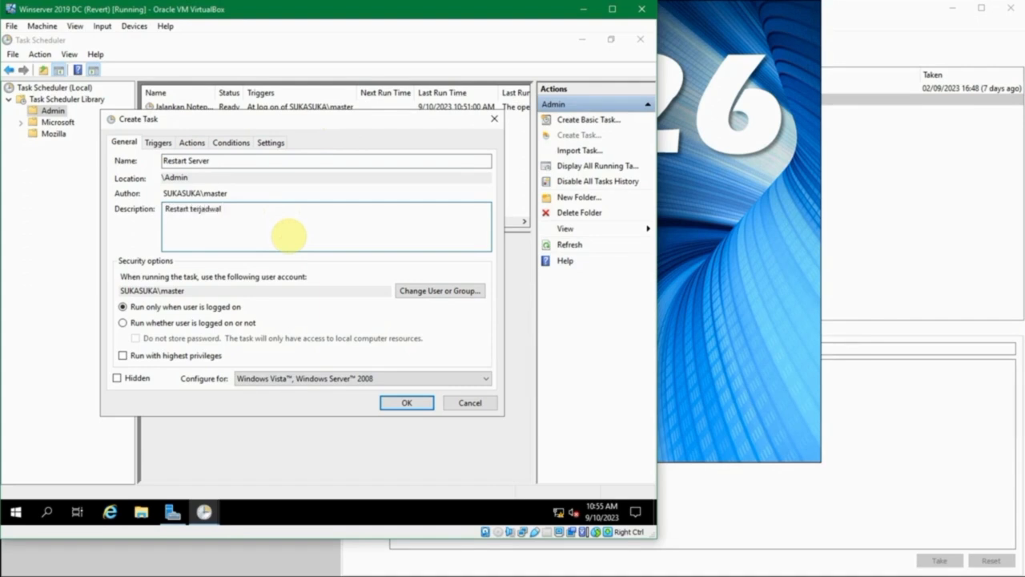
Set the task to run under the administrators group with highest privileges
click(413, 293)
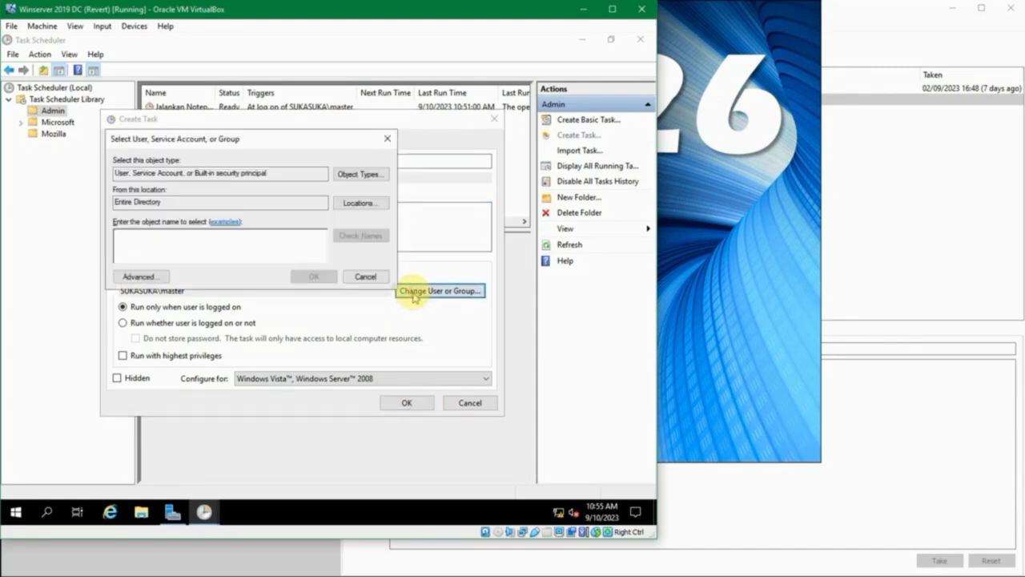
drag(282, 142, 301, 157)
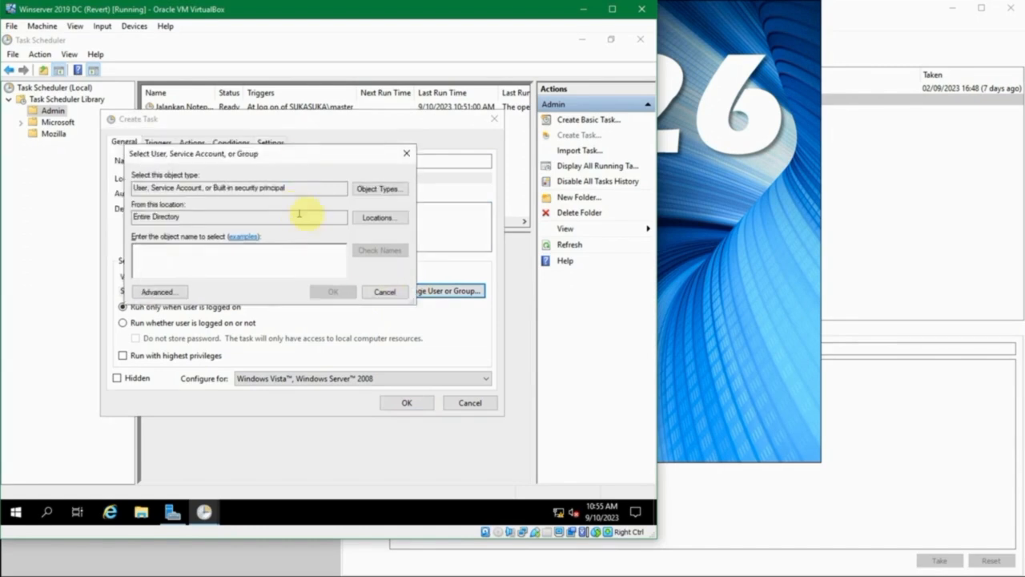
click(300, 259)
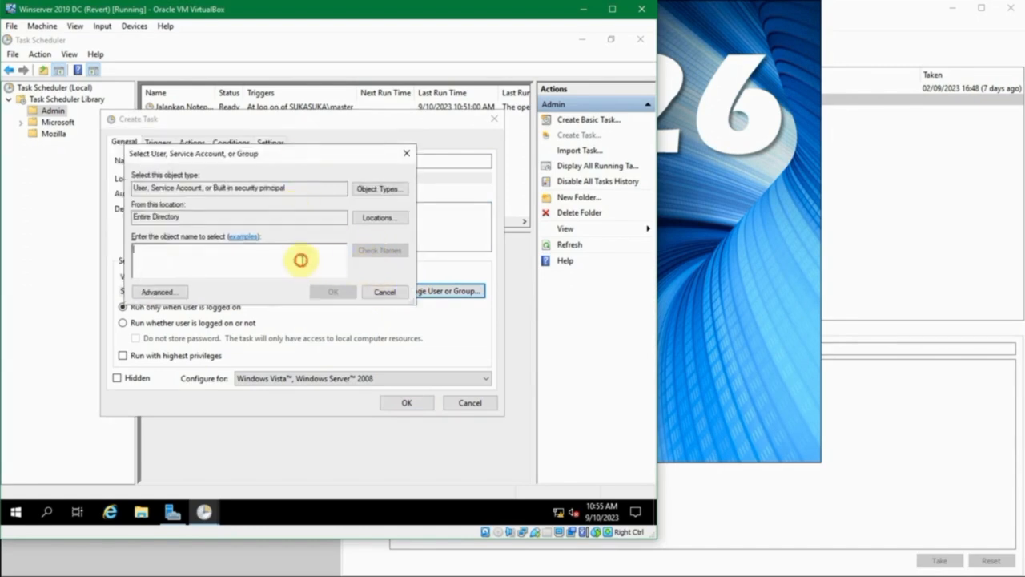
text(administrators)
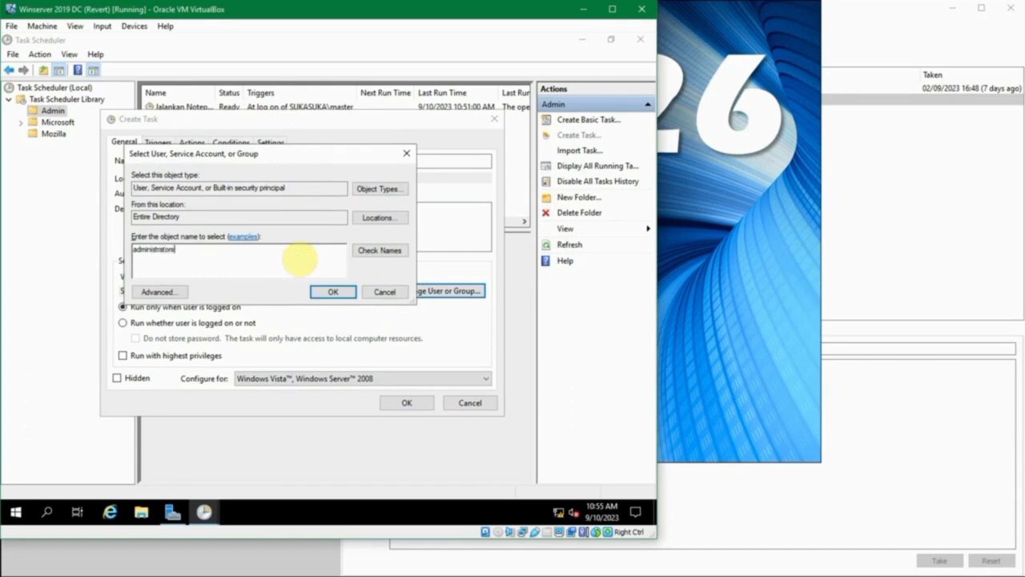
key(alt+k)
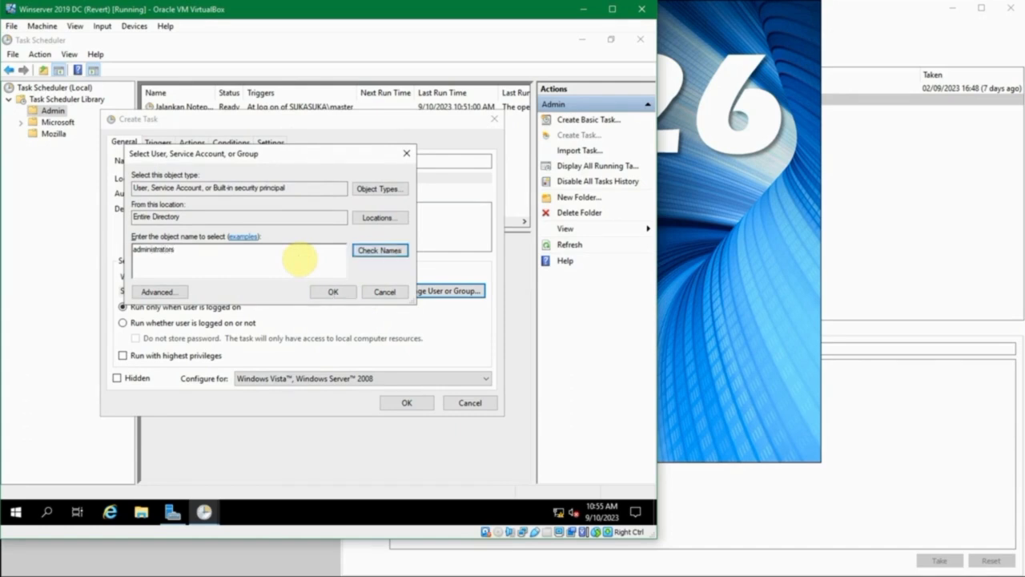
click(313, 296)
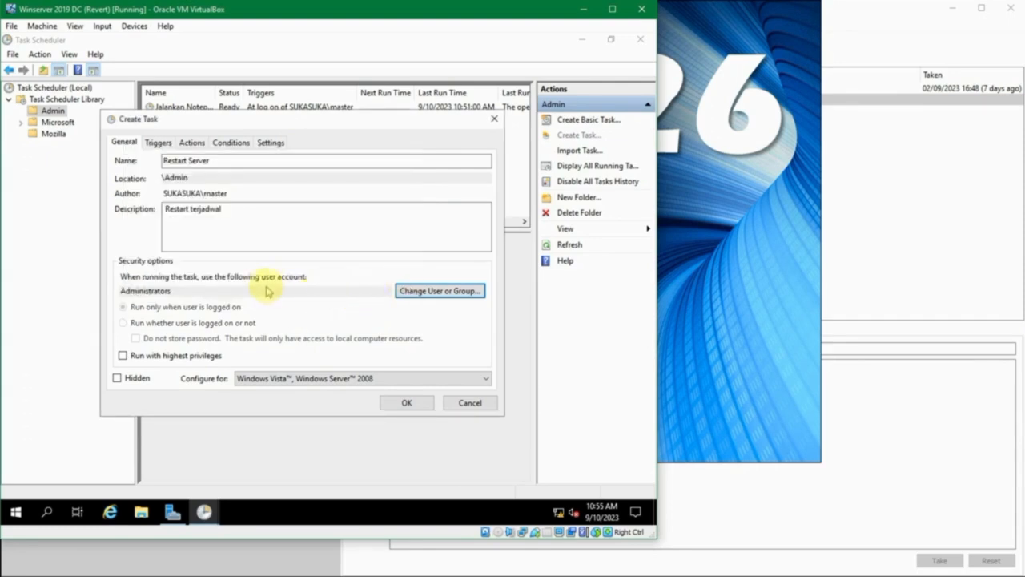
click(293, 233)
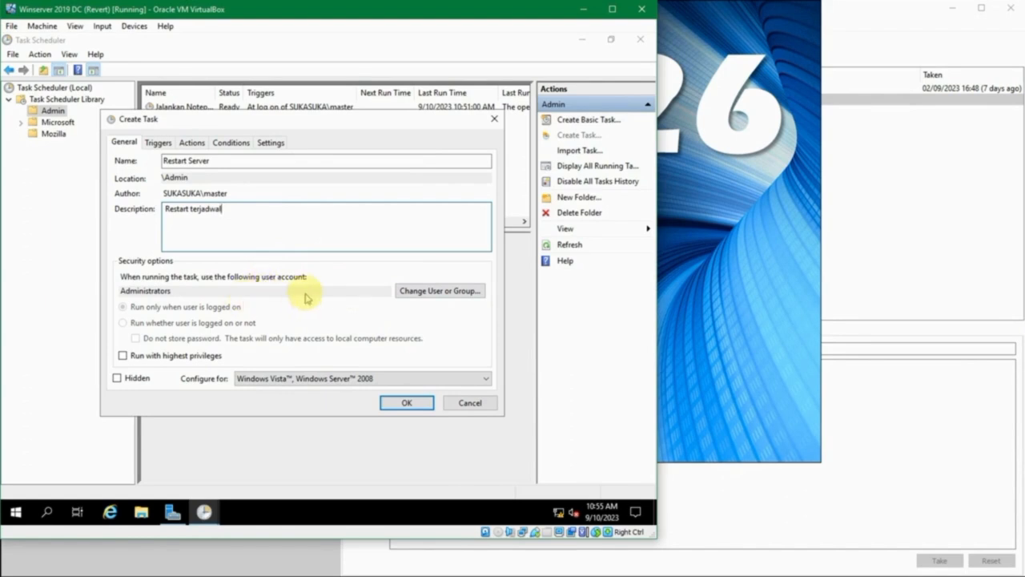
click(168, 359)
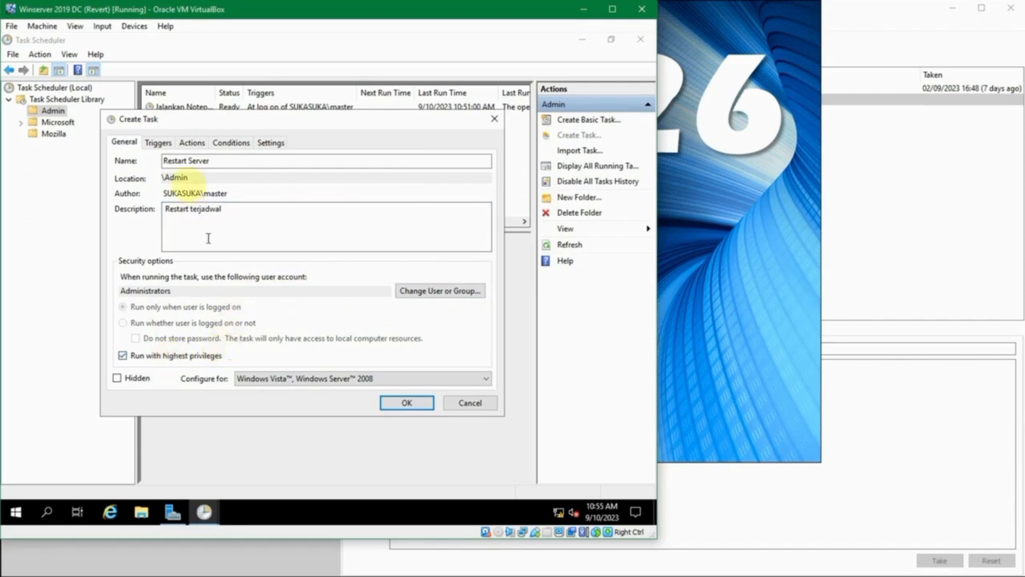
Add a new trigger to the task that begins on a schedule and recurs monthly
click(158, 142)
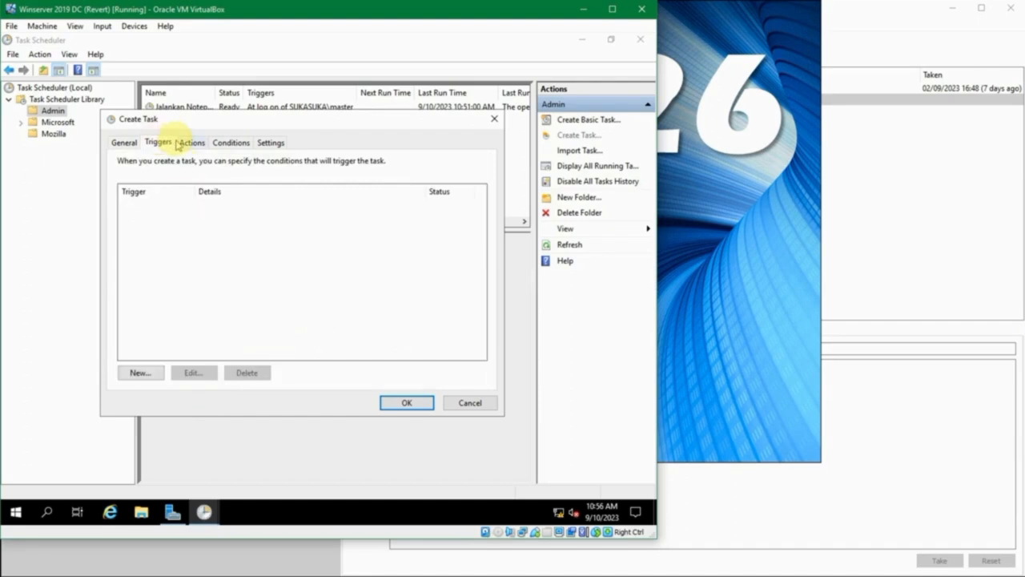
drag(185, 120, 185, 145)
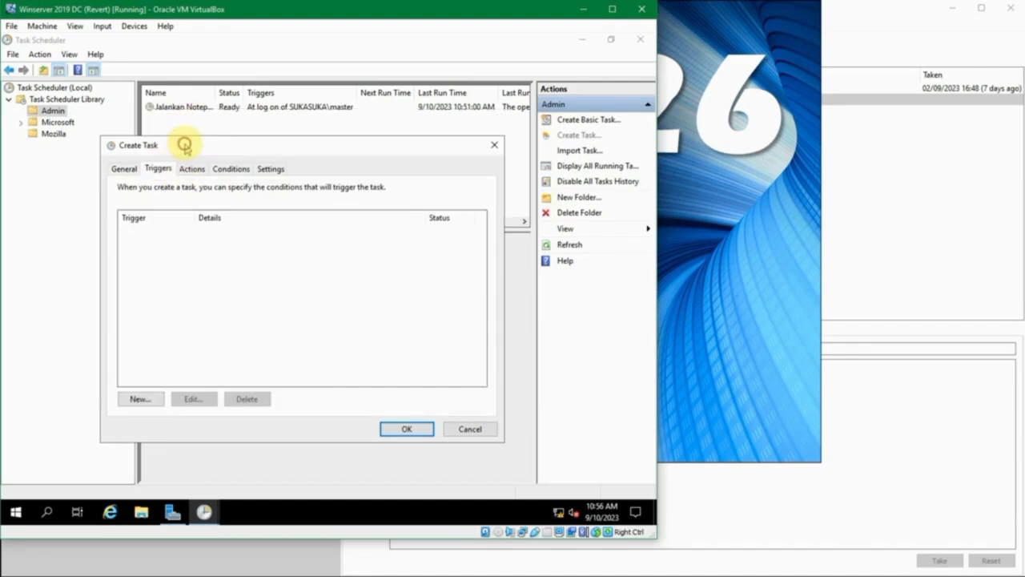
click(144, 400)
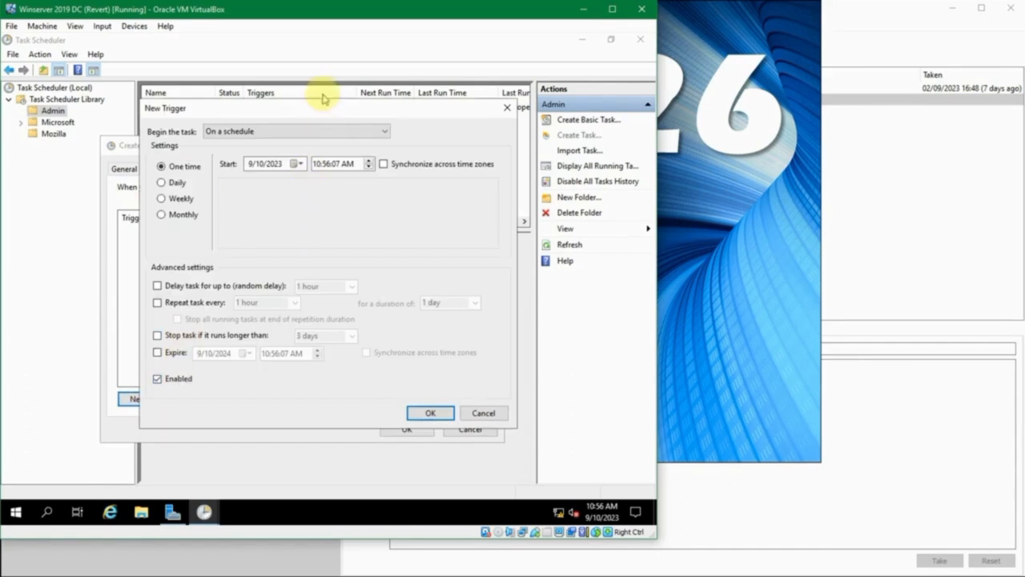
drag(323, 105, 361, 128)
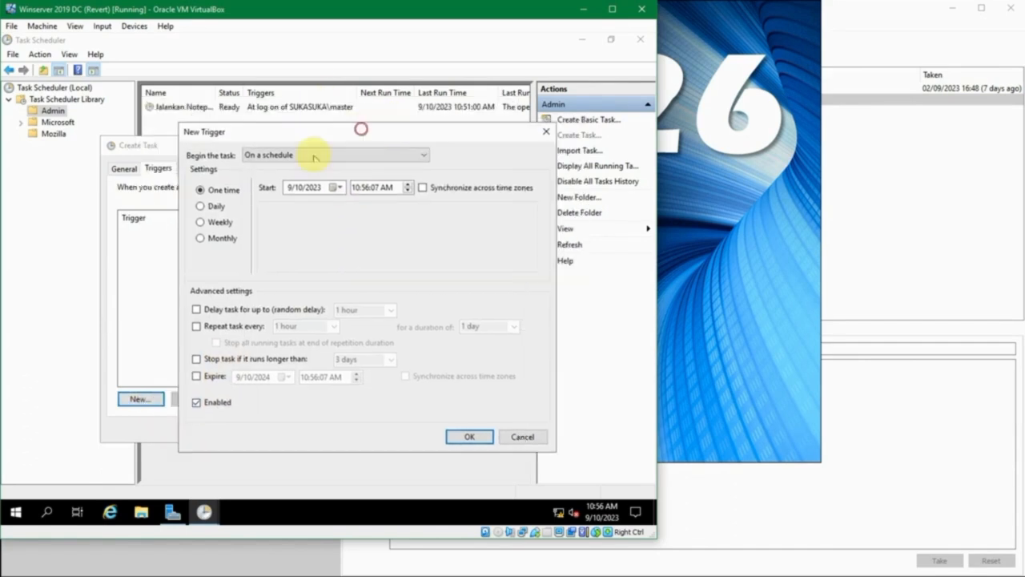
click(214, 207)
click(218, 224)
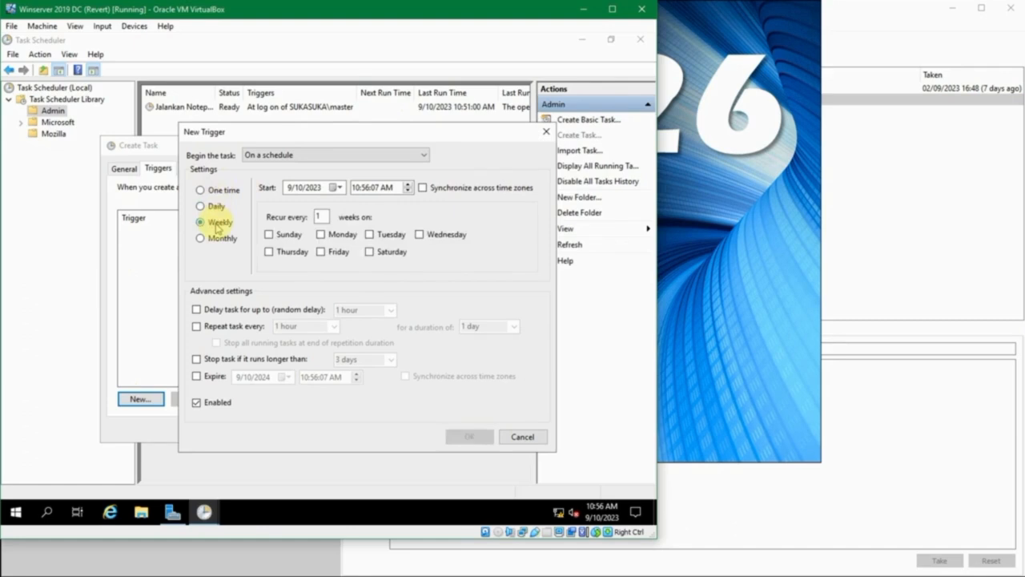
click(218, 237)
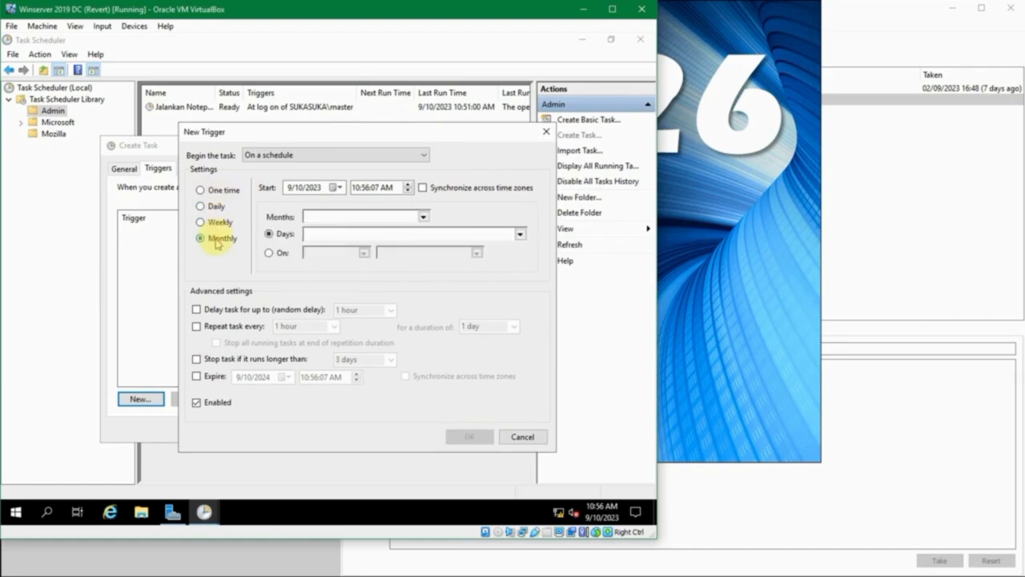
click(326, 160)
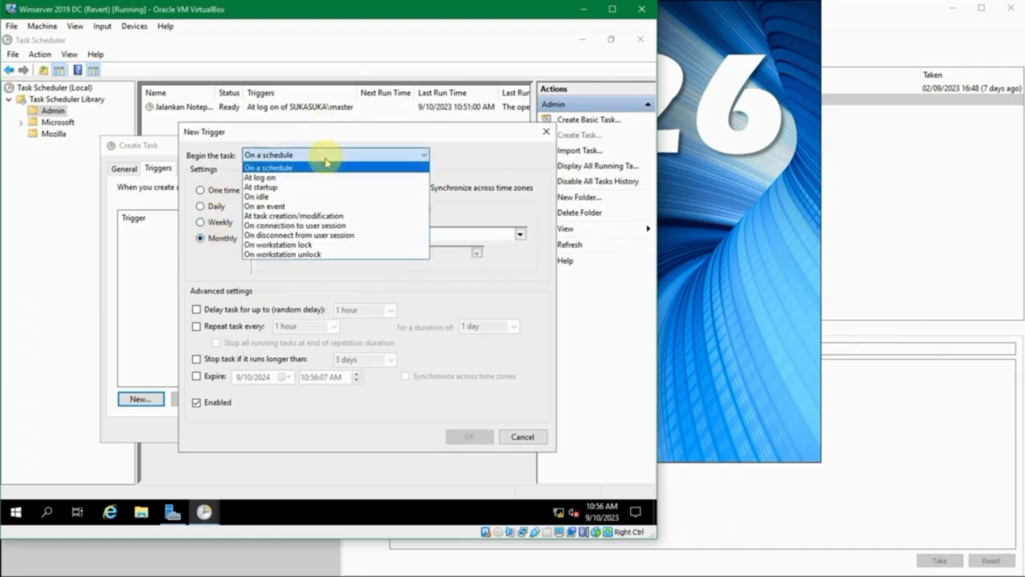
click(326, 161)
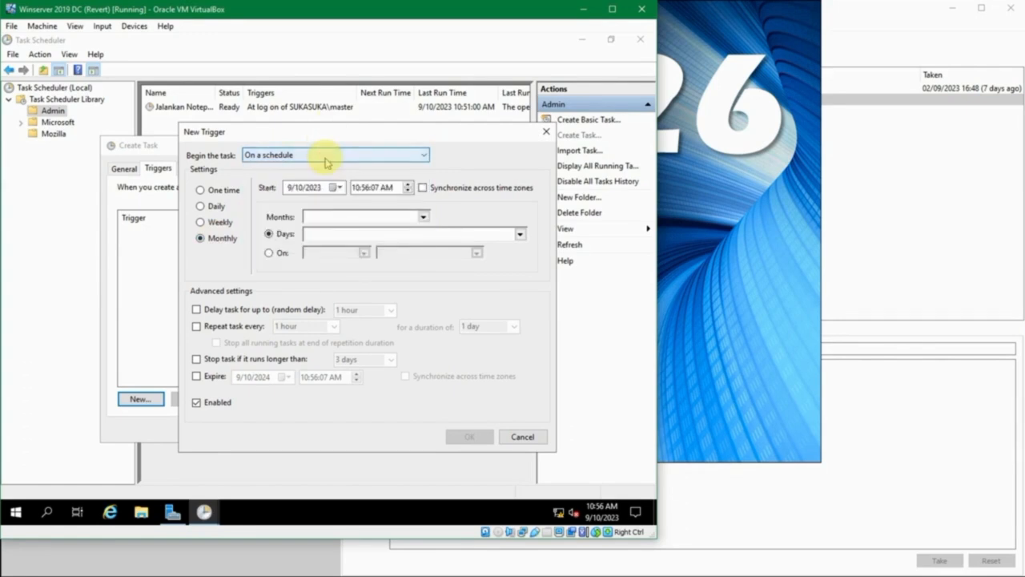
click(326, 160)
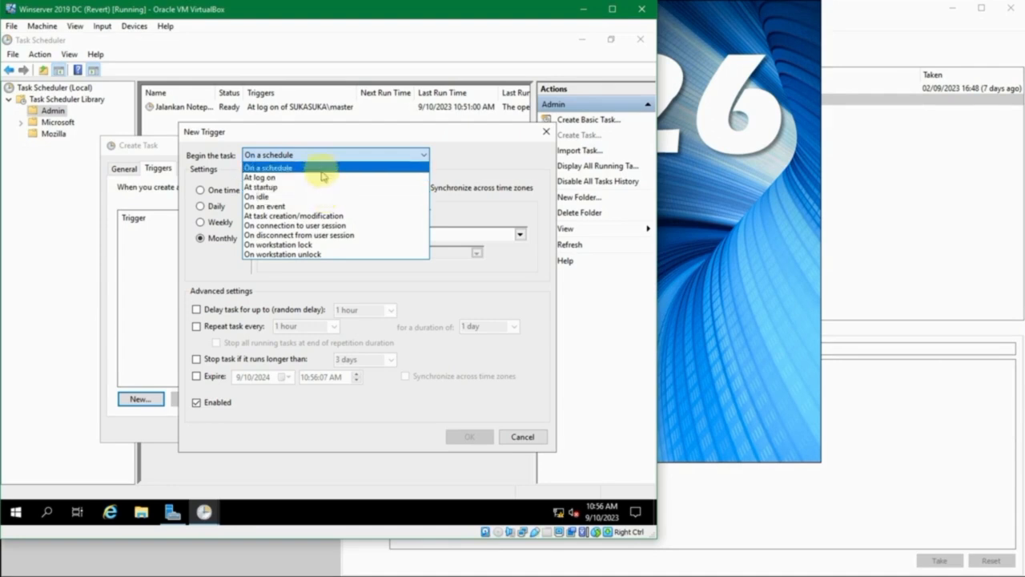
click(321, 169)
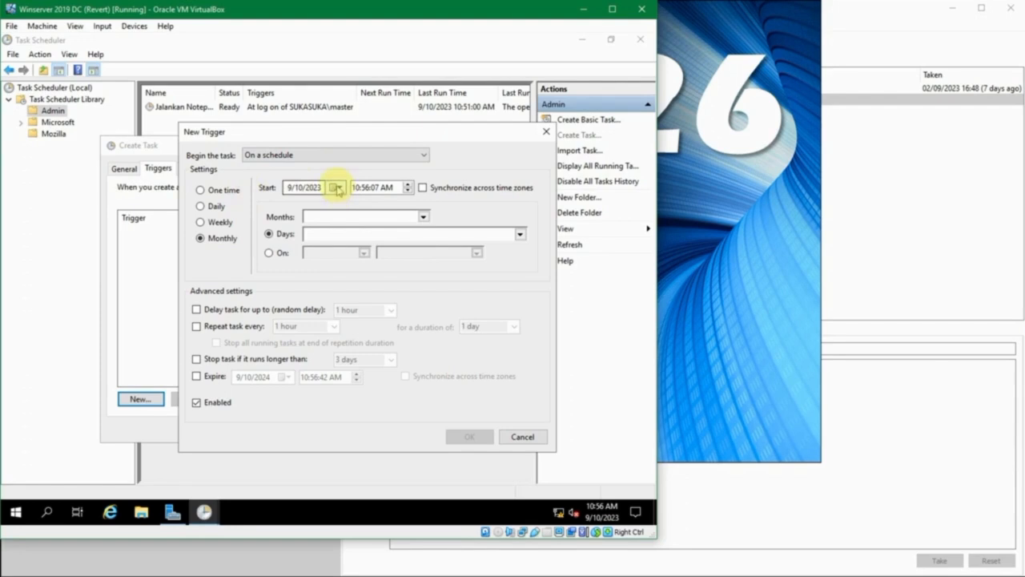
Set the monthly trigger to recur in all months on day 1
click(422, 217)
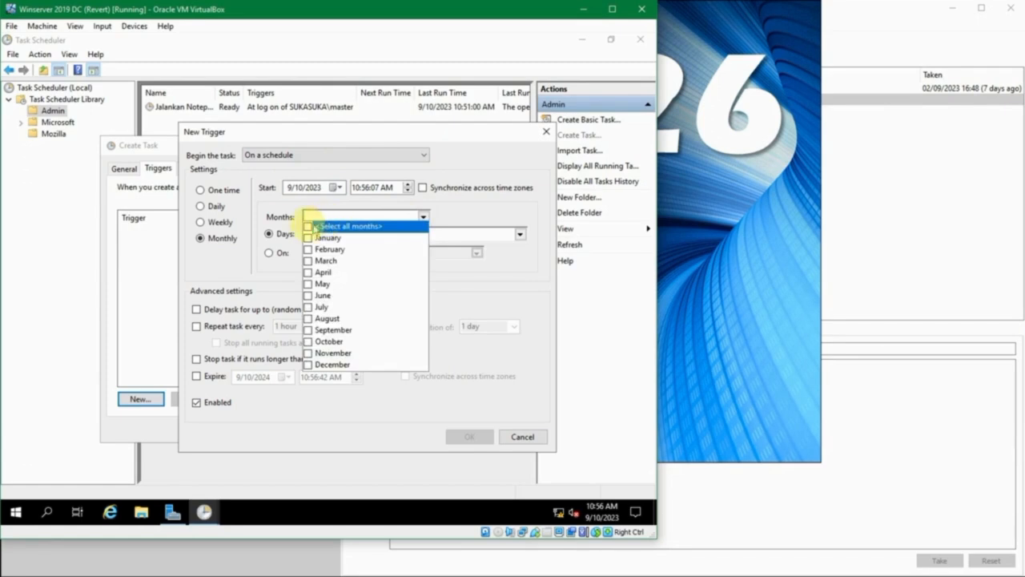
click(422, 214)
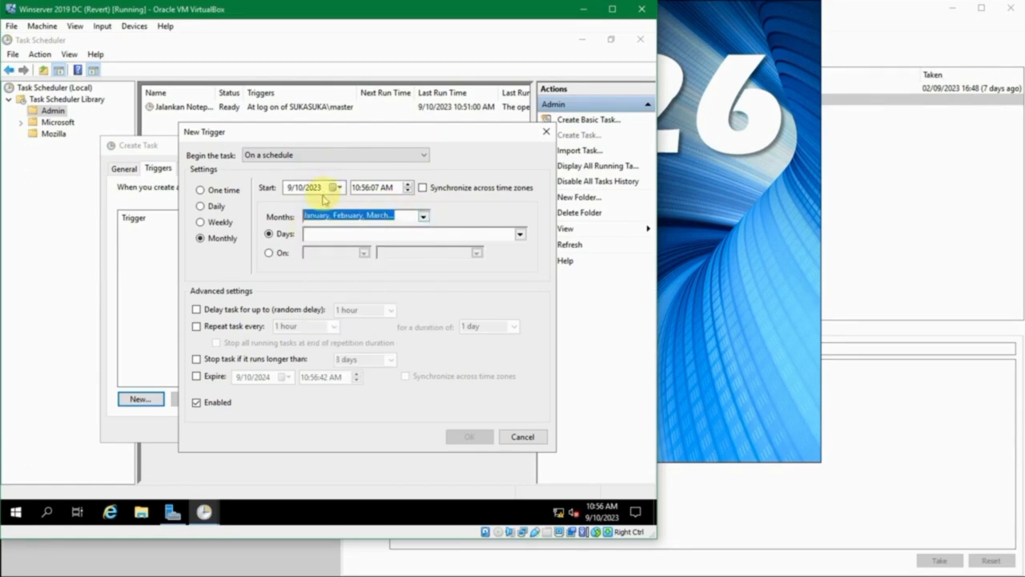
click(519, 234)
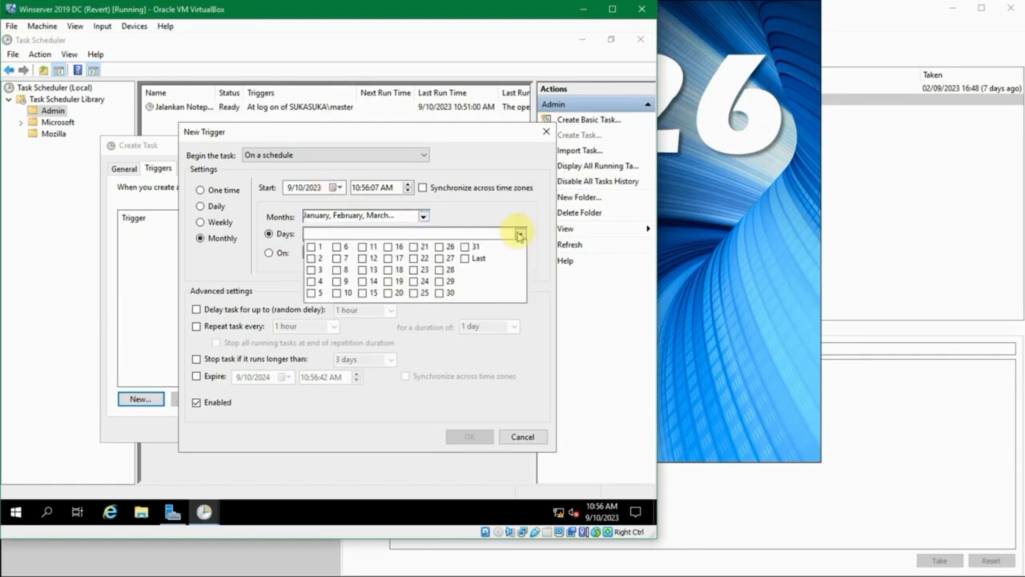
click(311, 248)
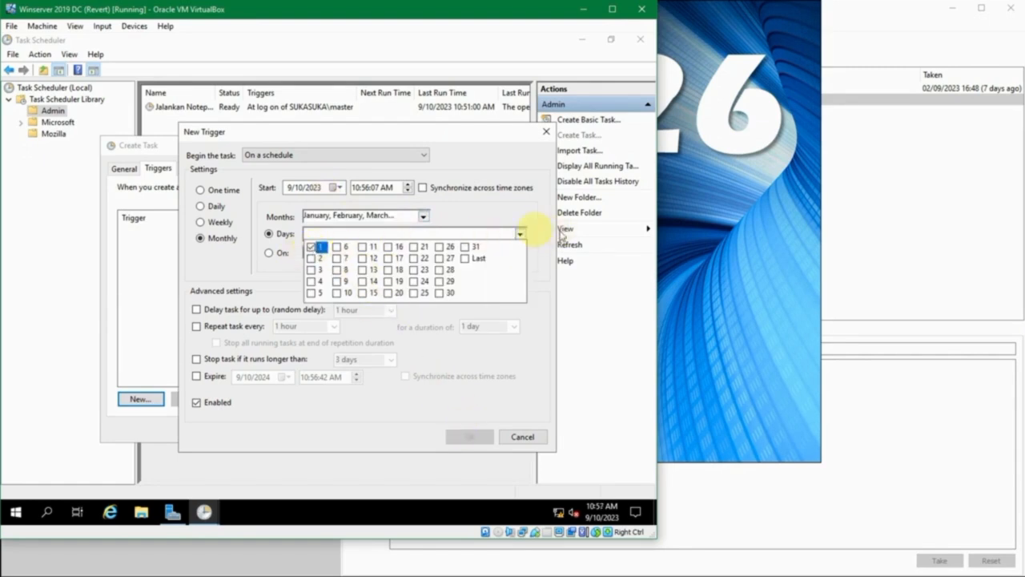
click(521, 233)
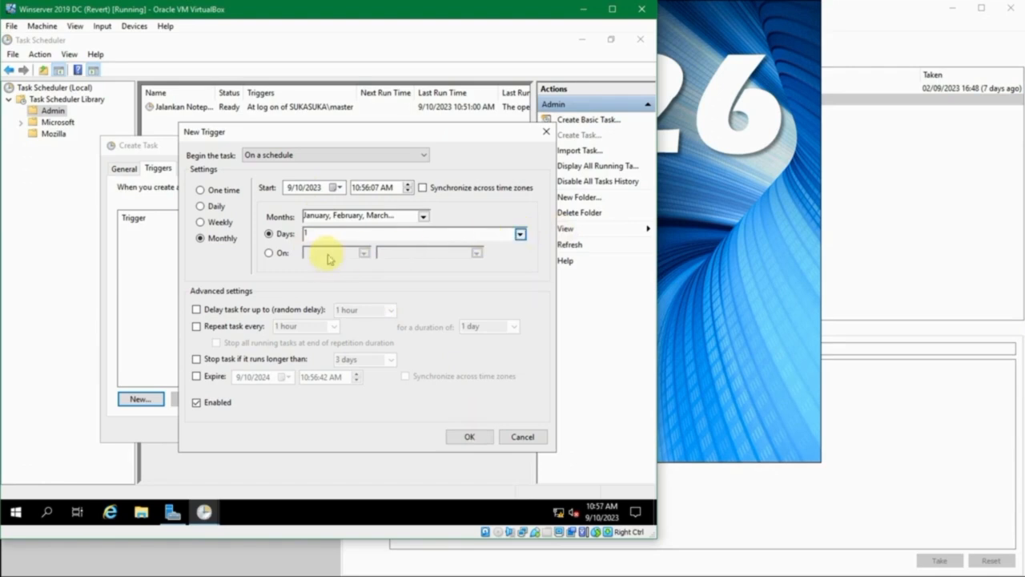
Try the week-based monthly pattern with the First week selected, and show the available weekdays
click(282, 253)
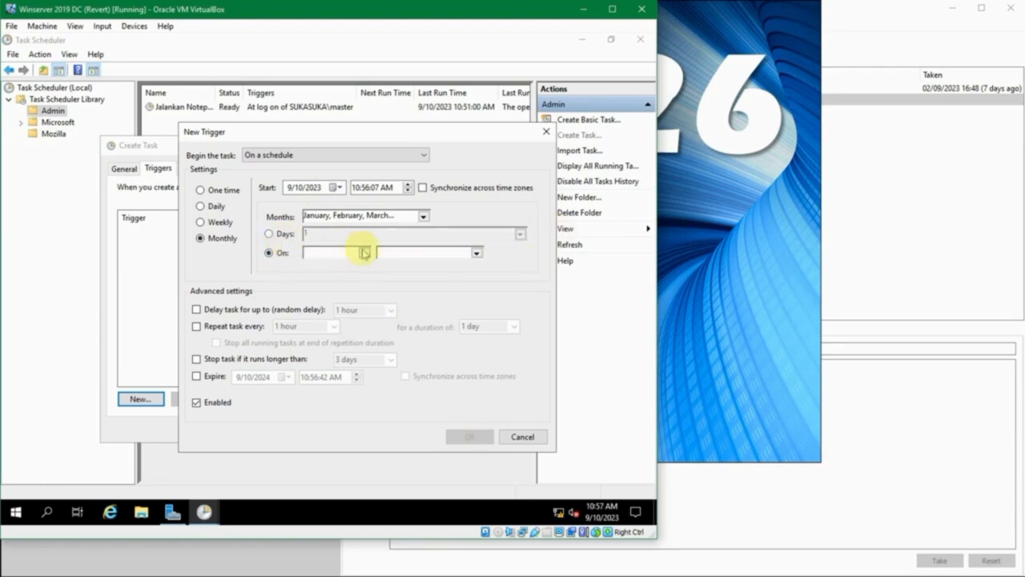
click(362, 252)
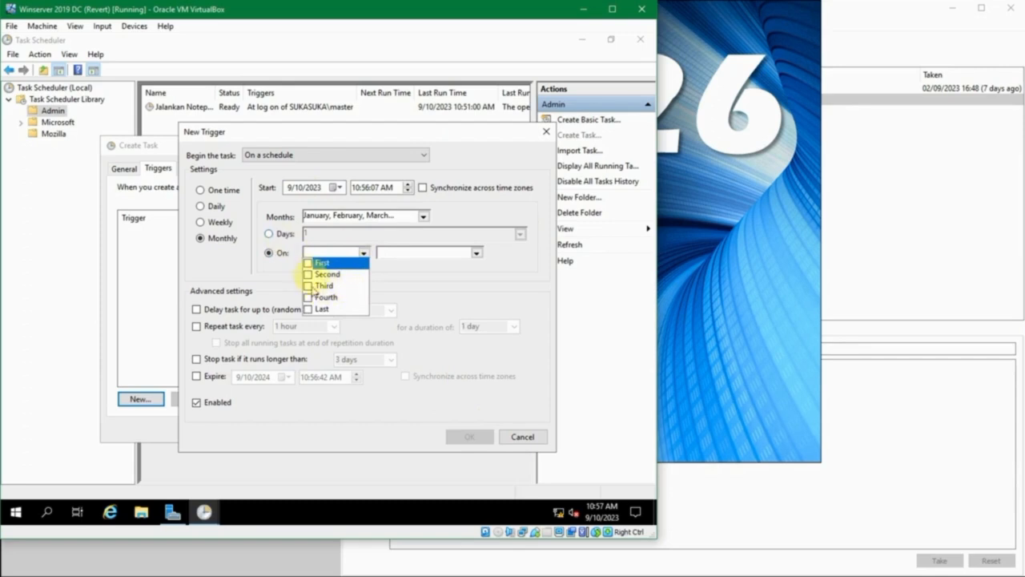
click(304, 263)
click(362, 252)
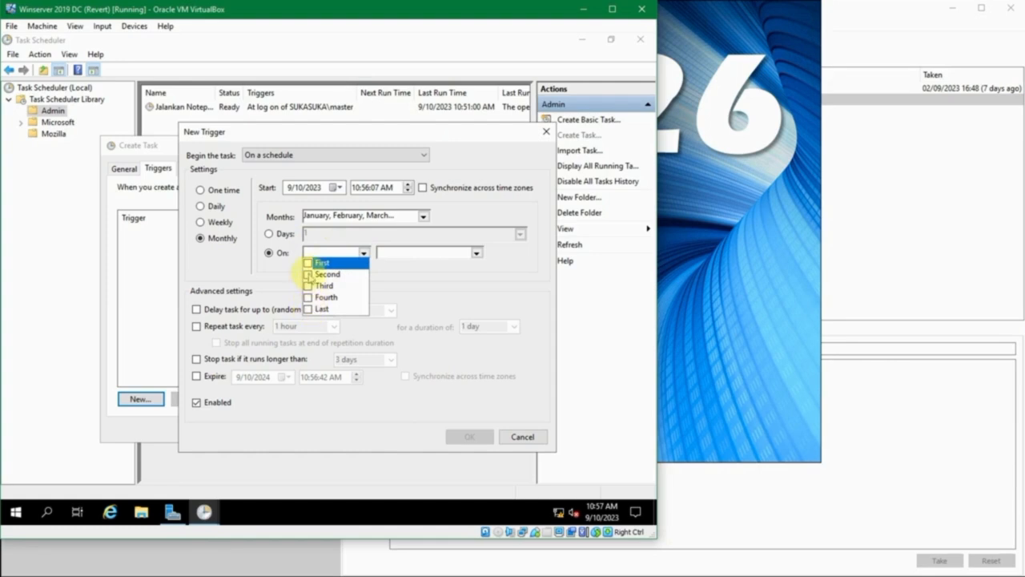
click(309, 263)
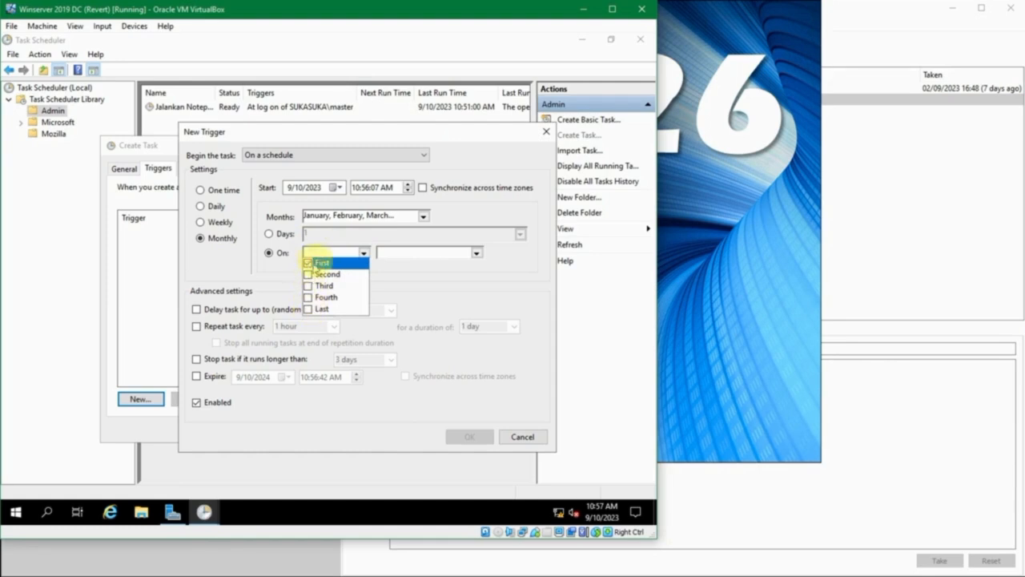
click(474, 253)
click(476, 253)
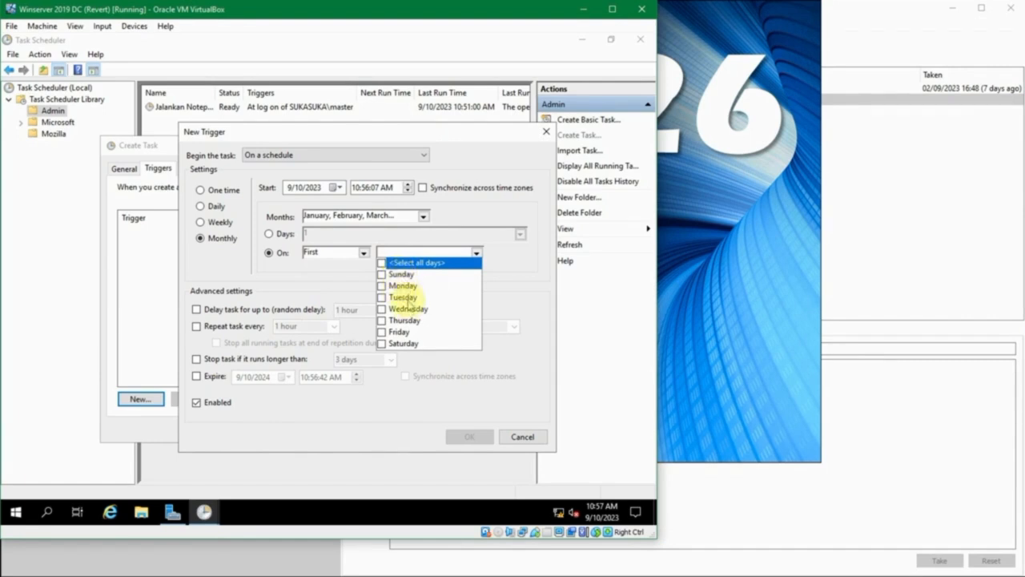
Try the Third week in place of First, and return the recurrence to day 1 of the month
click(363, 252)
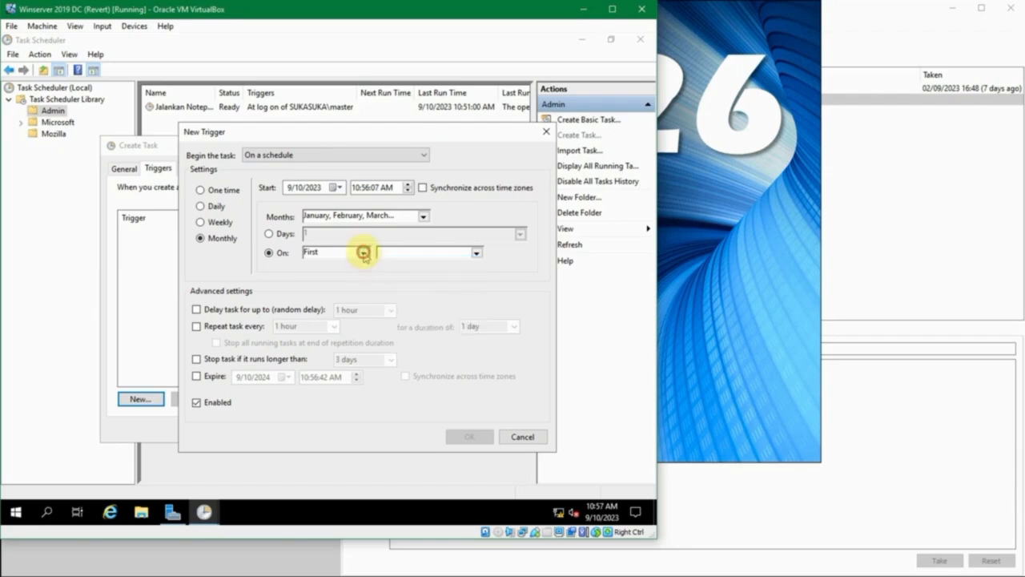
click(362, 252)
click(331, 287)
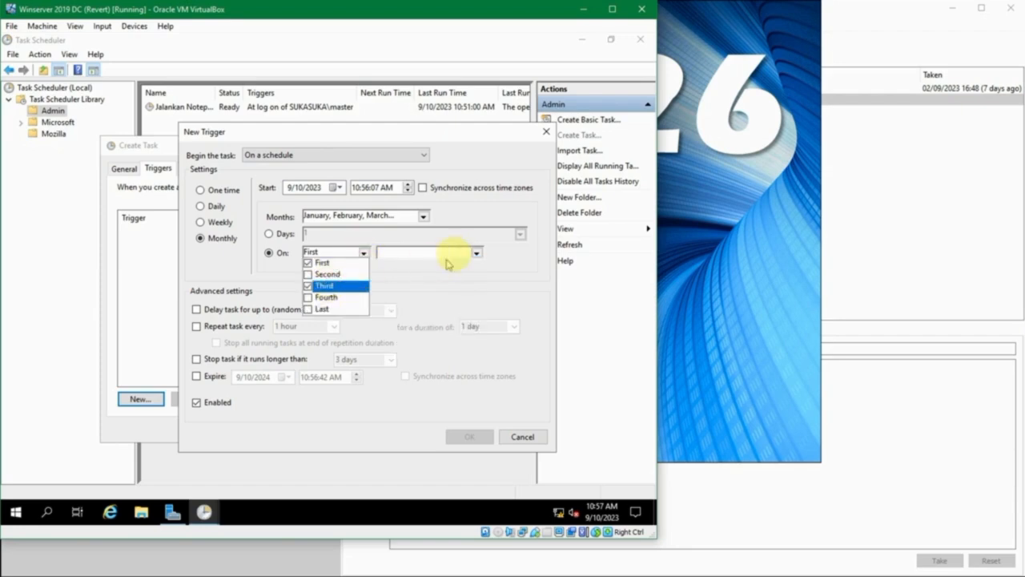
click(308, 262)
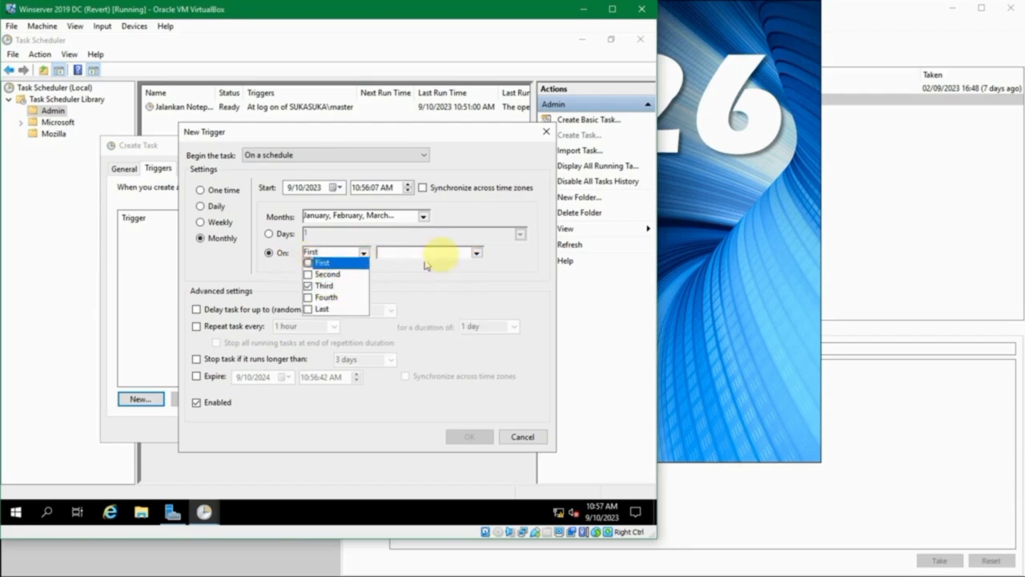
click(475, 250)
click(474, 255)
click(475, 255)
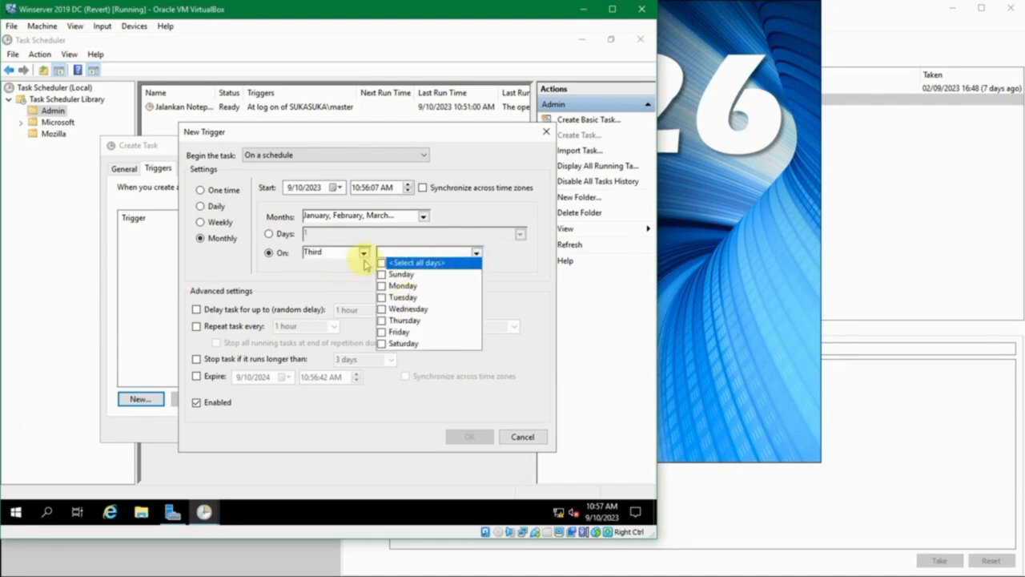
click(276, 233)
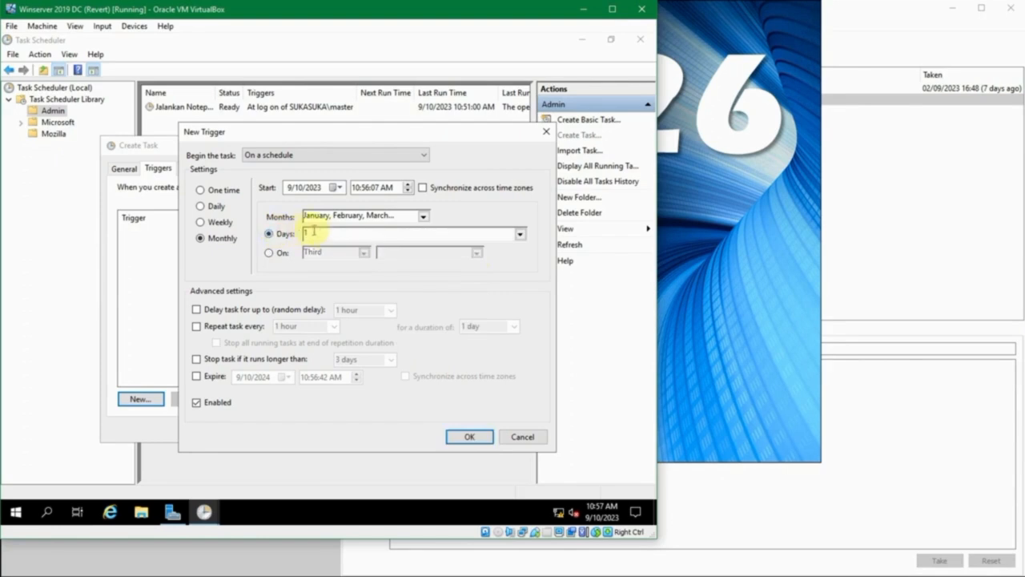
click(520, 233)
click(519, 233)
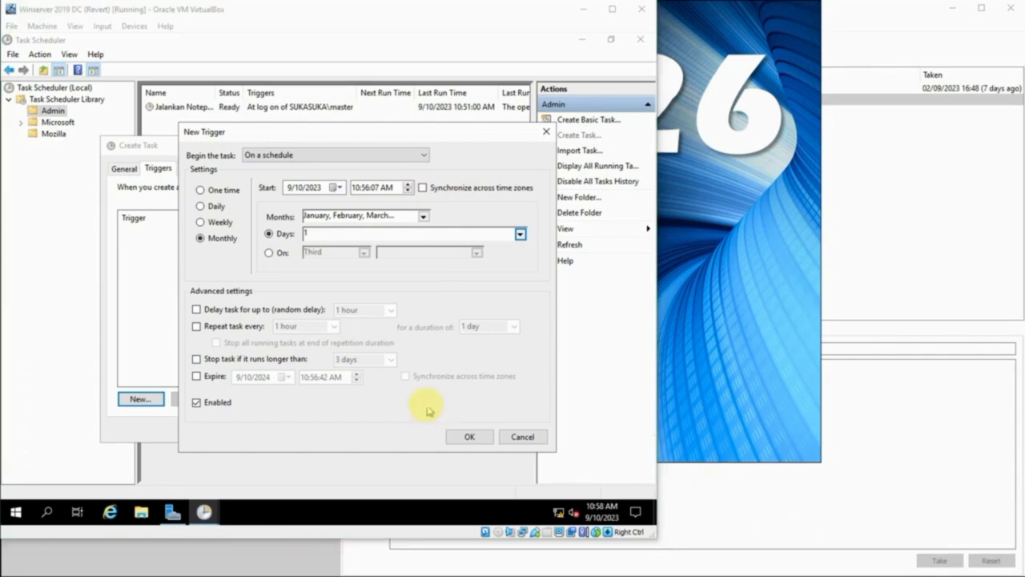
Try a random delay of up to 1 hour for the trigger, and turn it off again
click(195, 310)
click(391, 310)
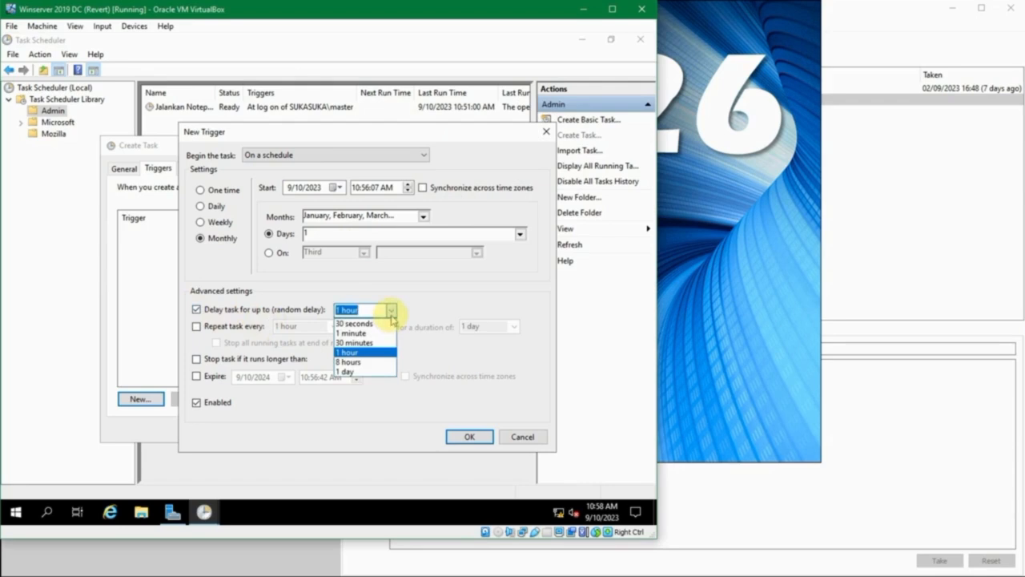
click(391, 312)
click(392, 314)
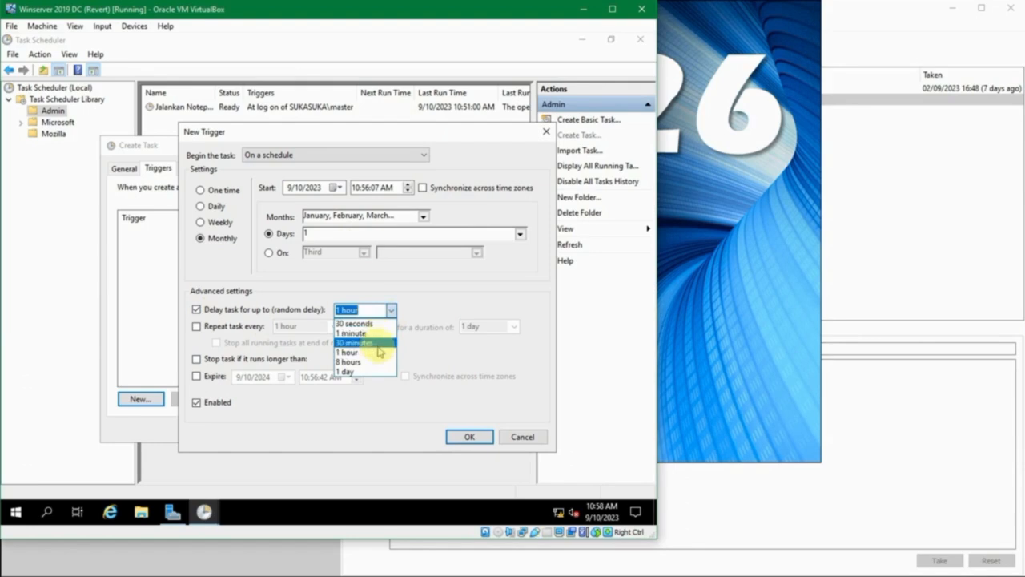
click(381, 352)
click(273, 311)
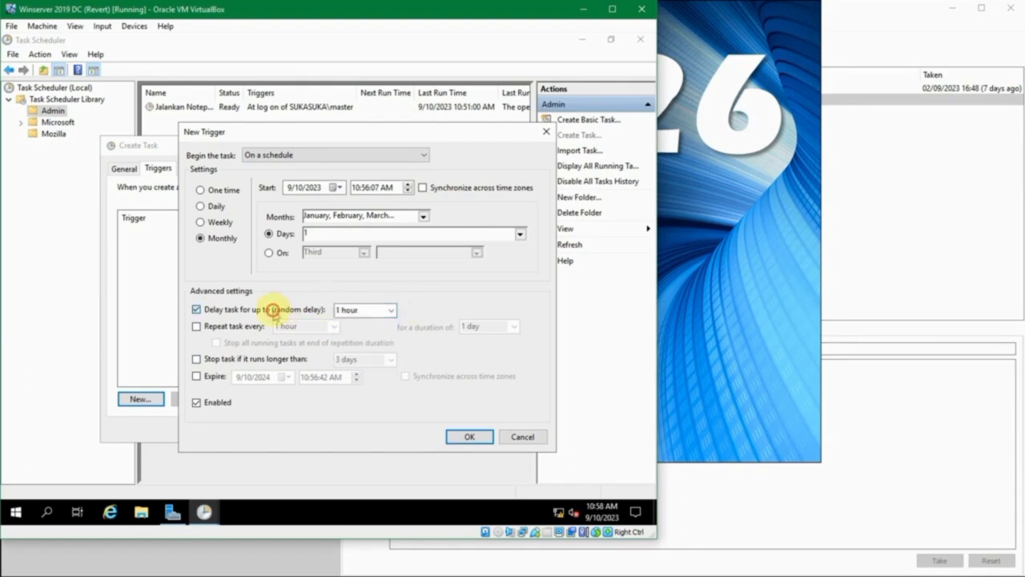
Try repeating the task every 1 hour for 1 day, and turn the repetition off again
click(247, 326)
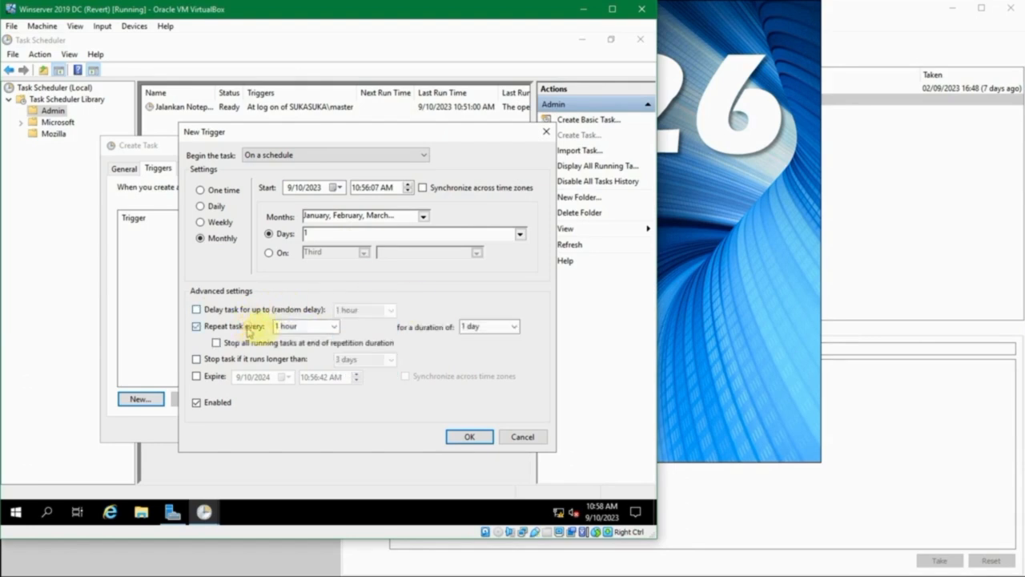
click(334, 326)
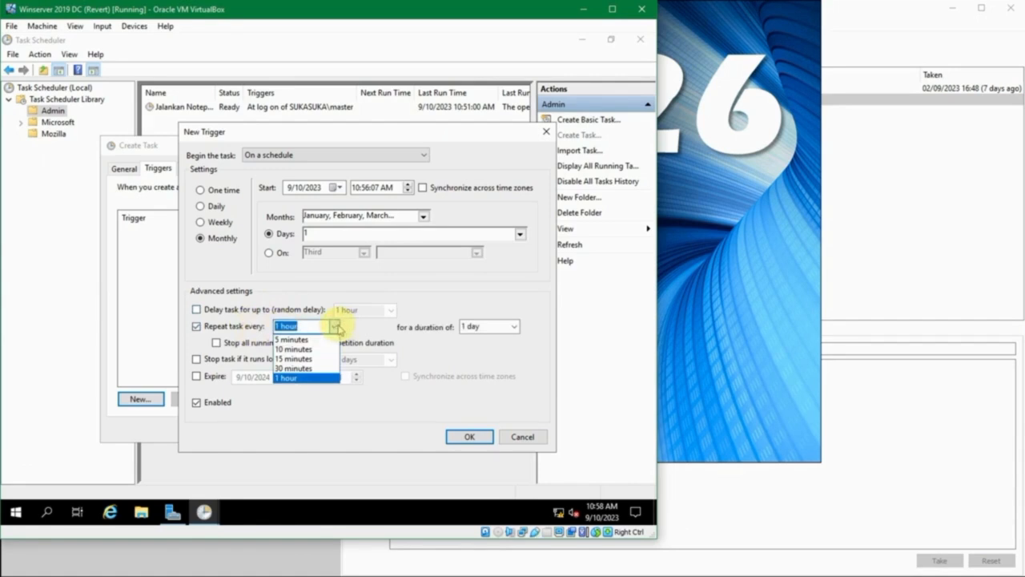
click(335, 325)
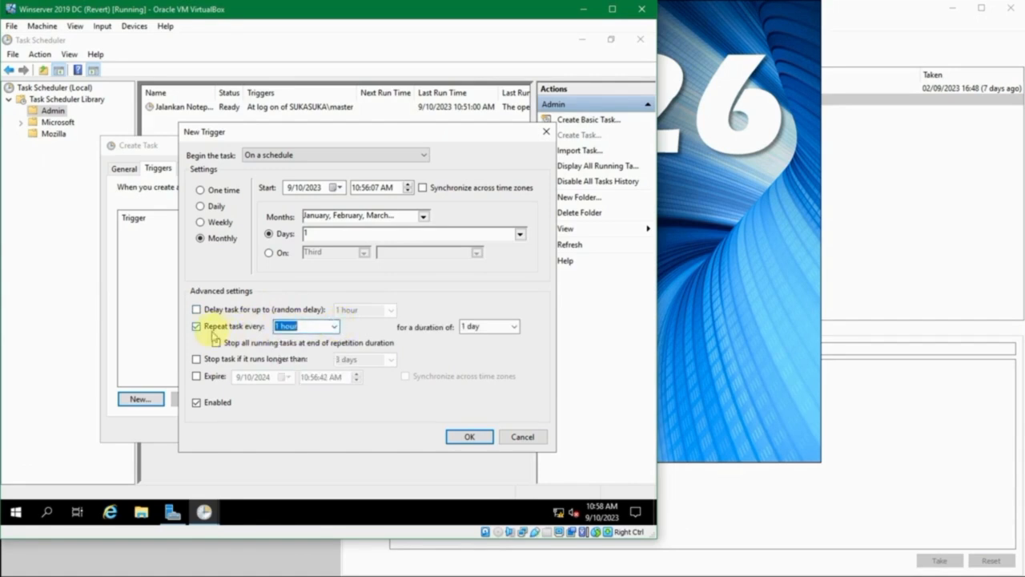
click(210, 329)
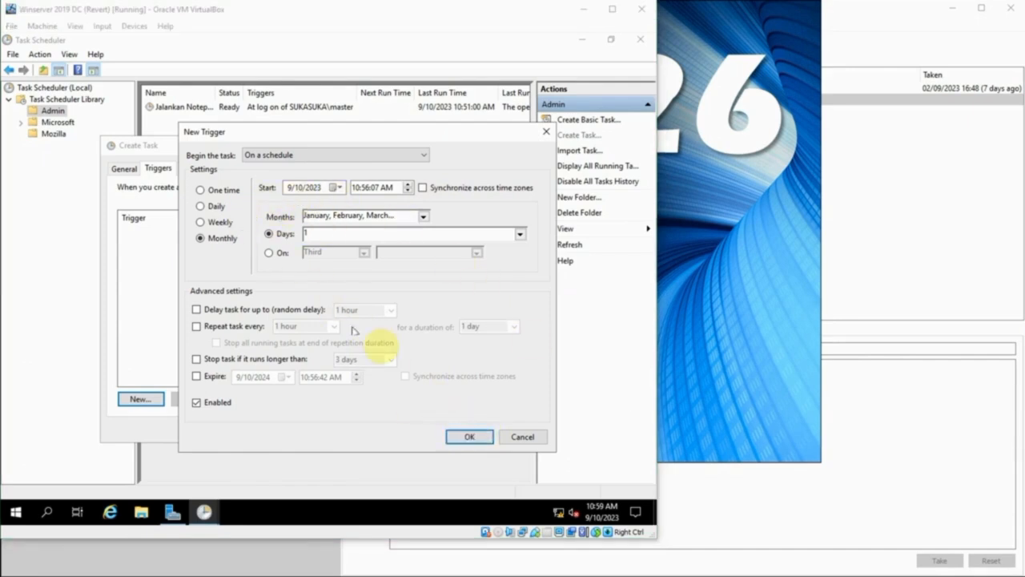
Save the monthly trigger, and review the task's conditions and additional settings
click(471, 437)
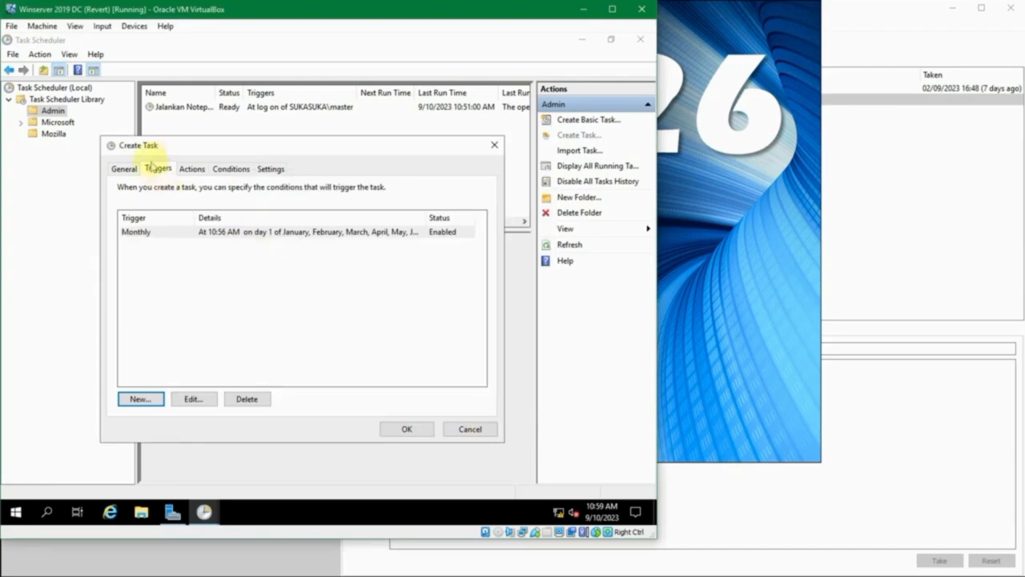
click(193, 170)
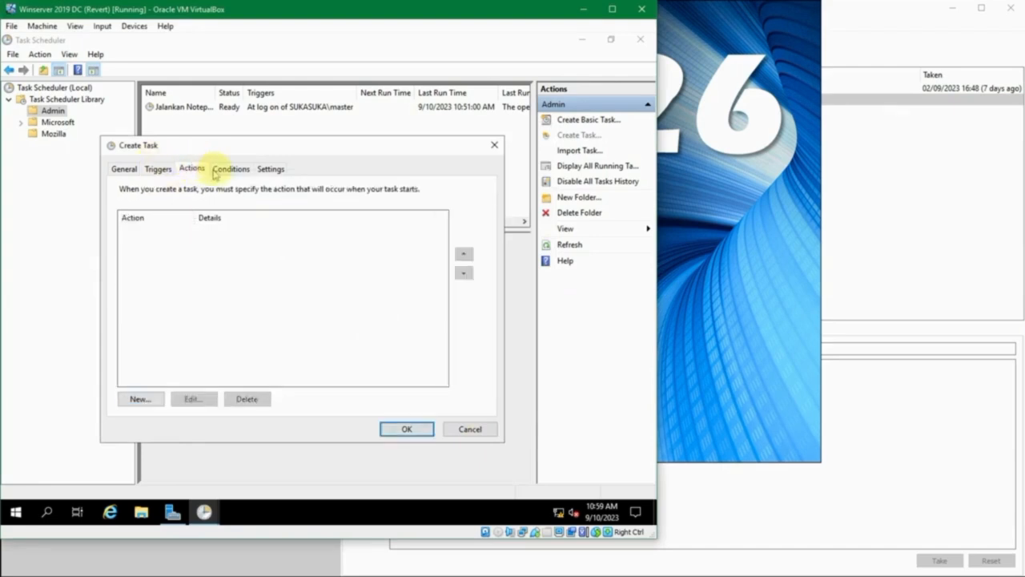
click(227, 168)
click(268, 170)
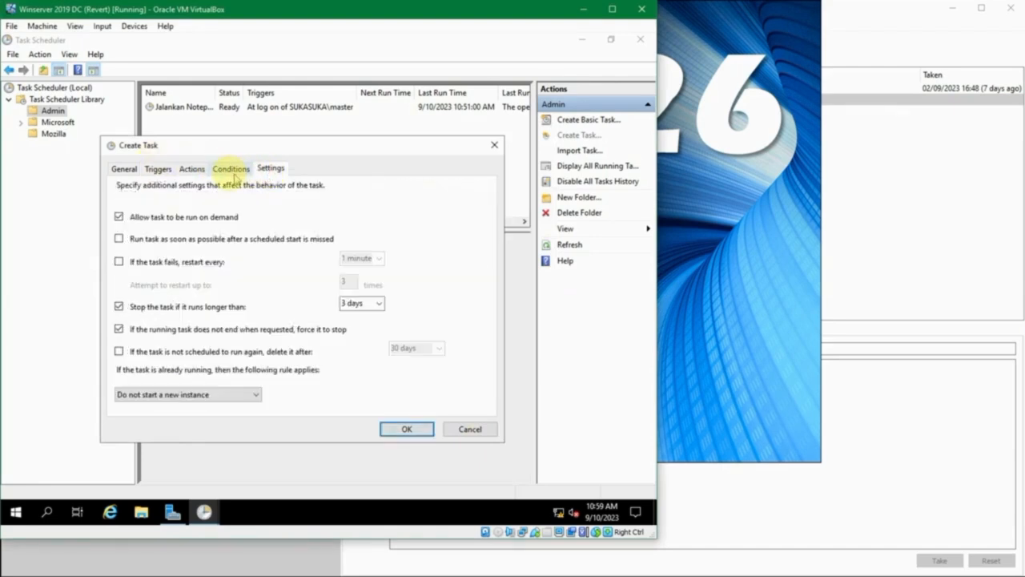
click(230, 174)
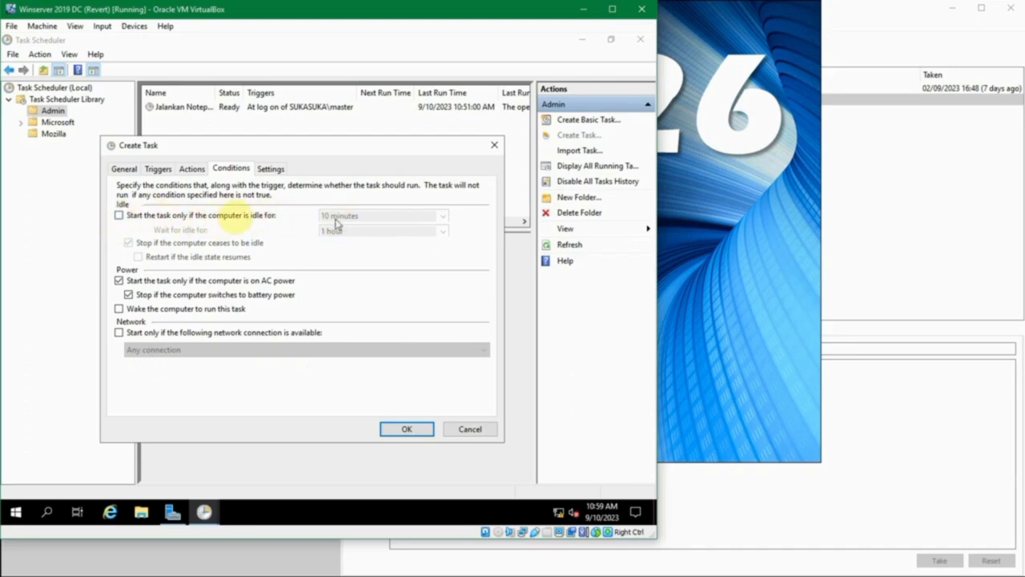
click(270, 168)
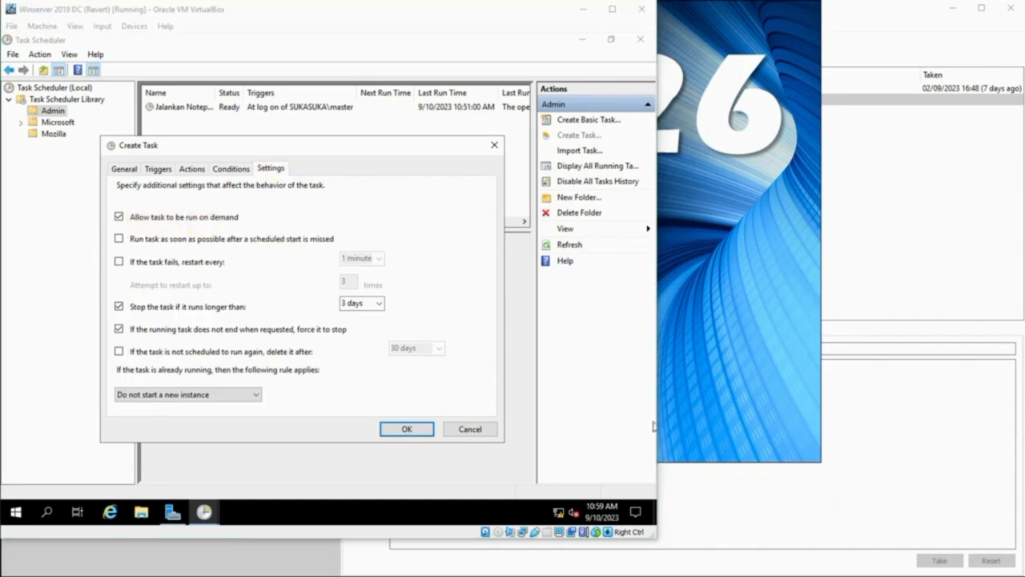
click(231, 168)
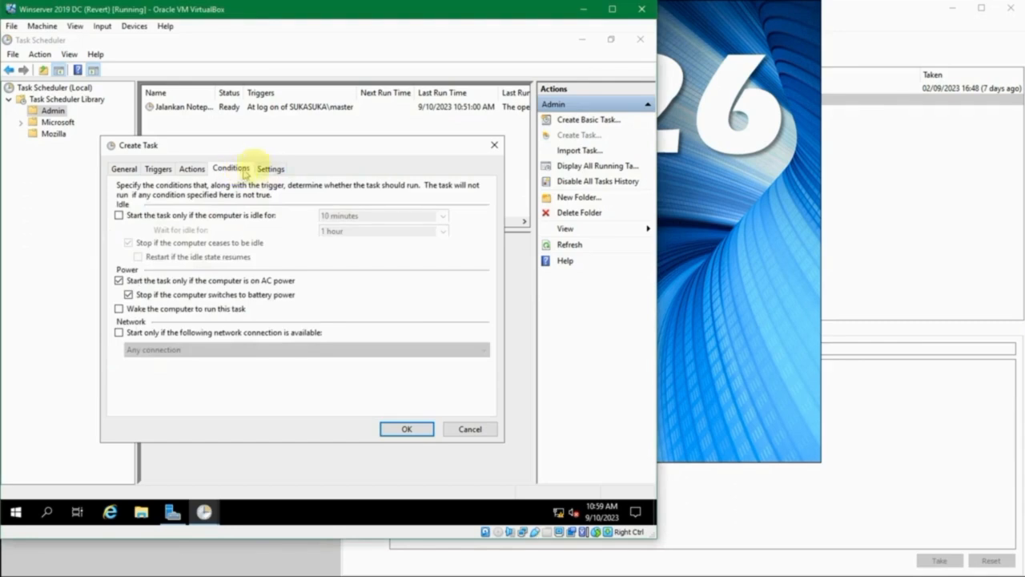
click(267, 168)
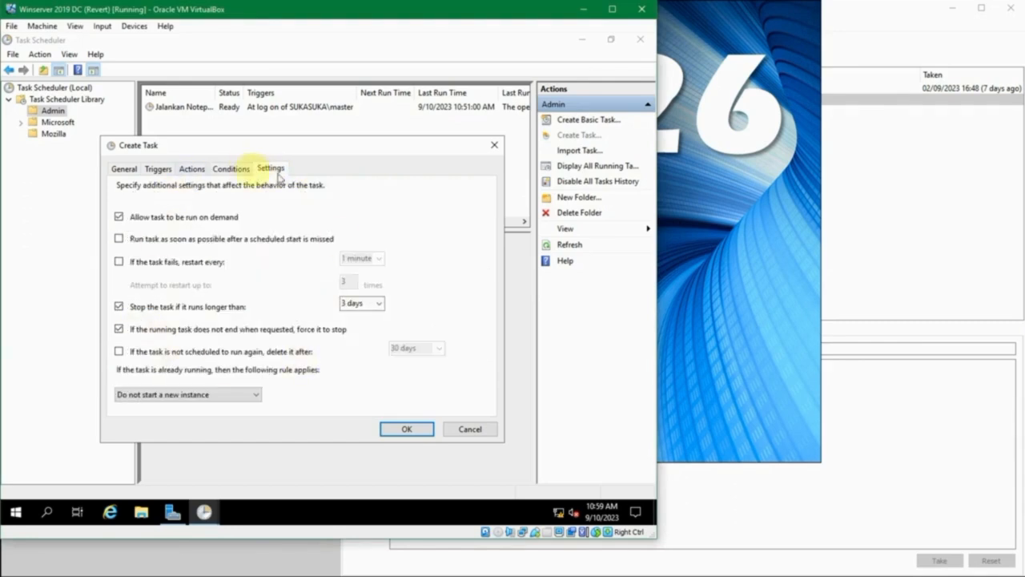
click(232, 170)
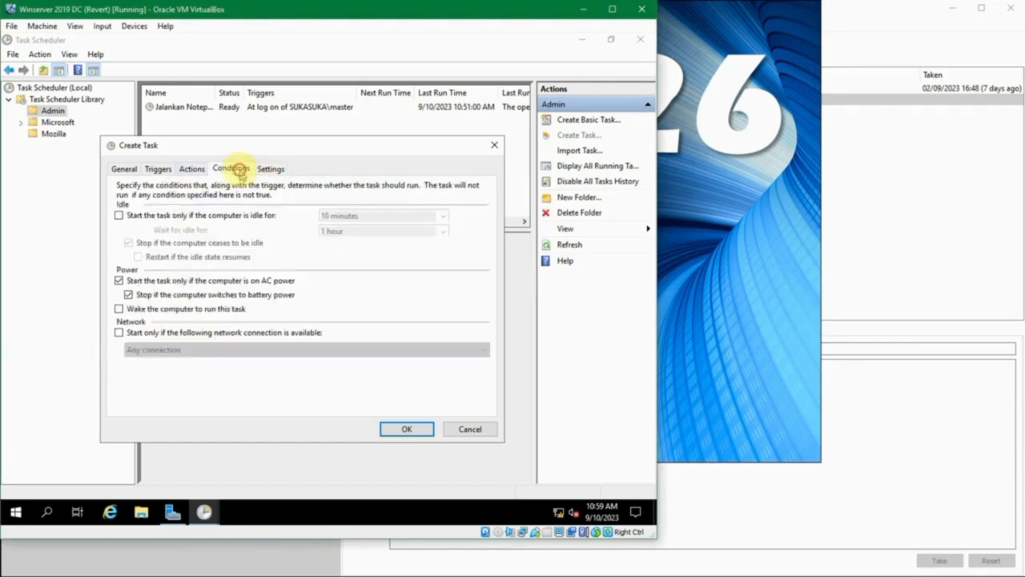
Try to save the task without an action, and begin a new action of the type Start a program
click(408, 429)
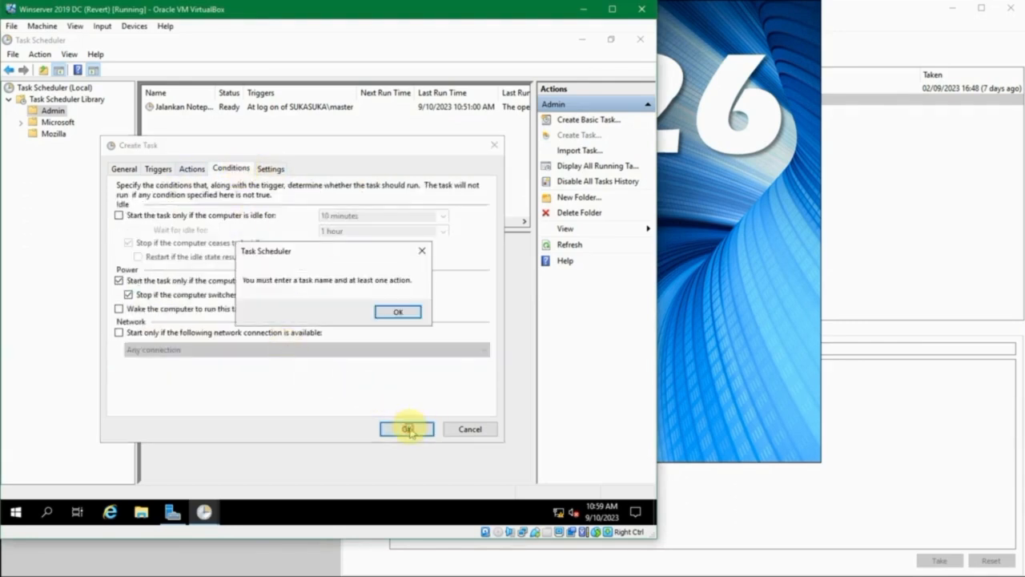
click(399, 313)
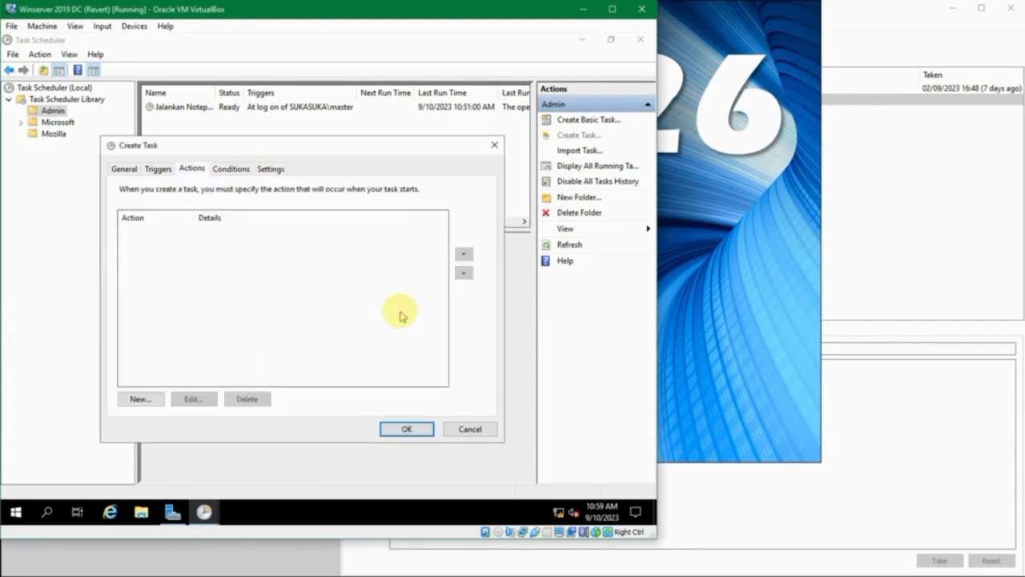
click(154, 399)
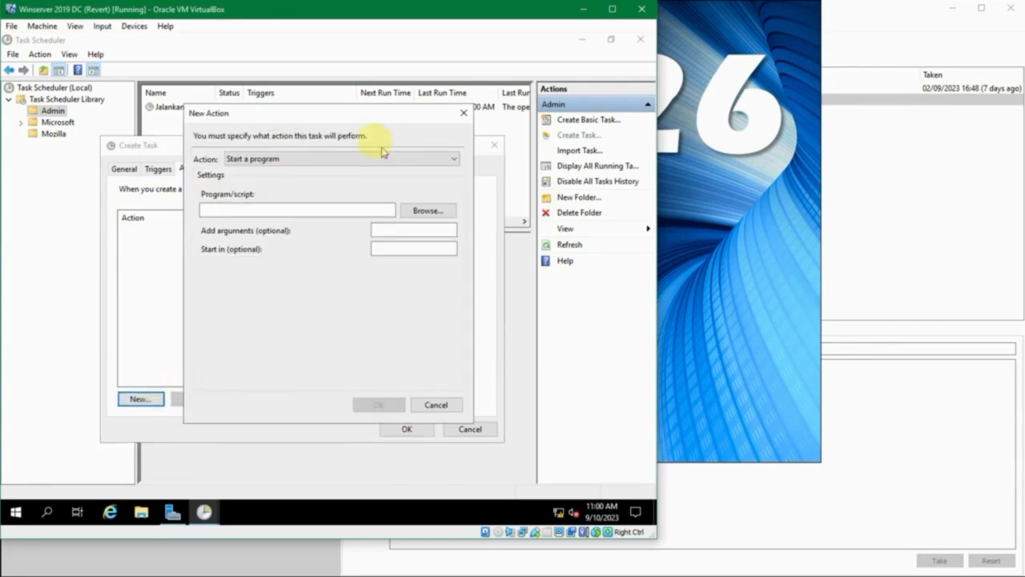
drag(361, 113, 369, 124)
click(342, 170)
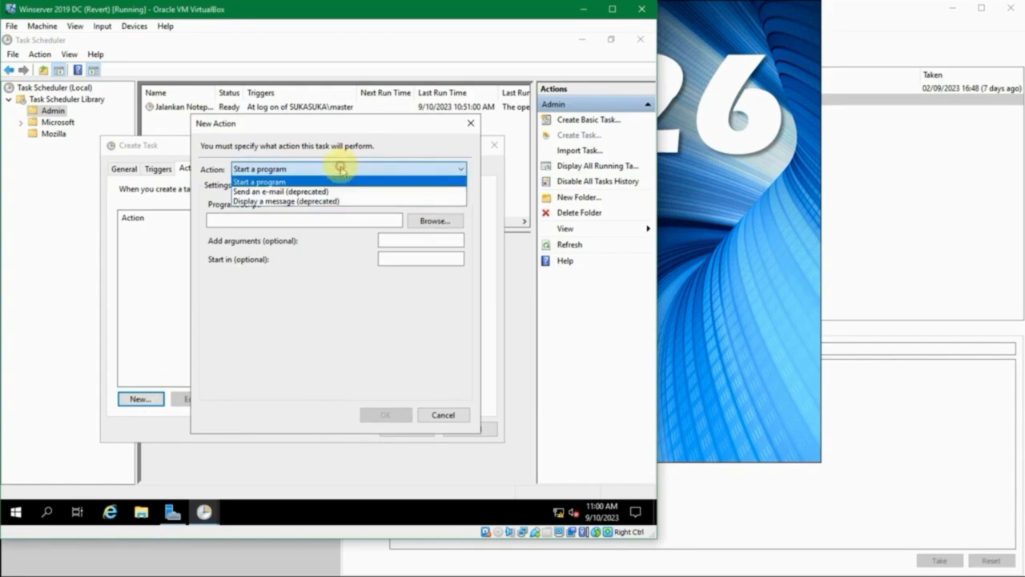
click(342, 170)
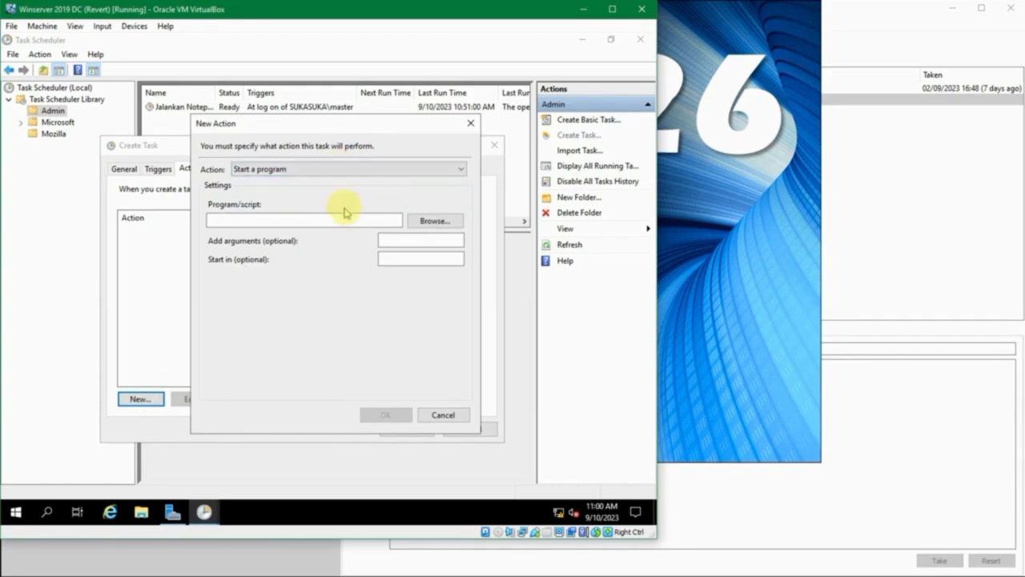
Set restart.bat from the Desktop as the action's program, and save both the action and the Restart Server task
click(433, 220)
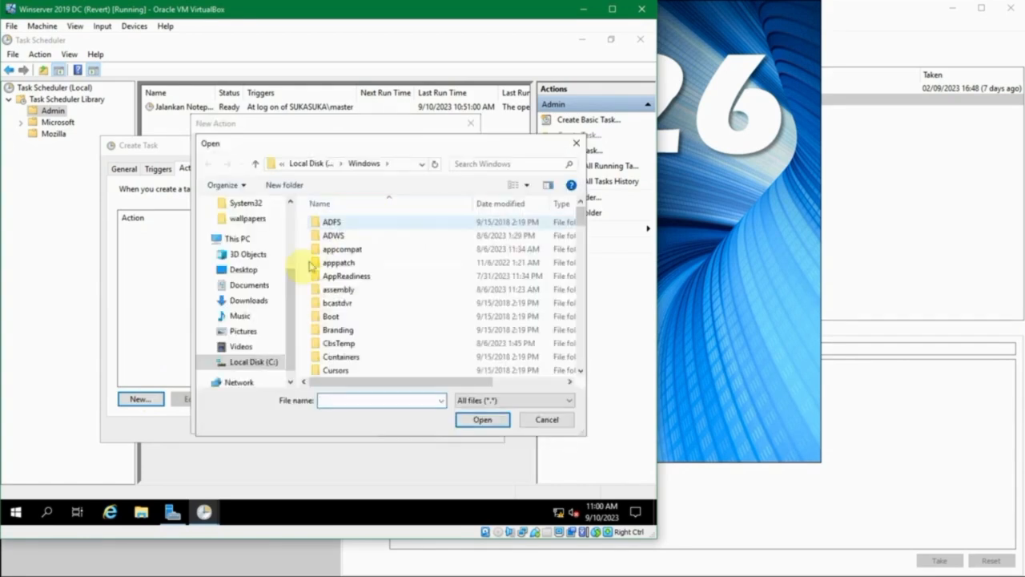
click(244, 270)
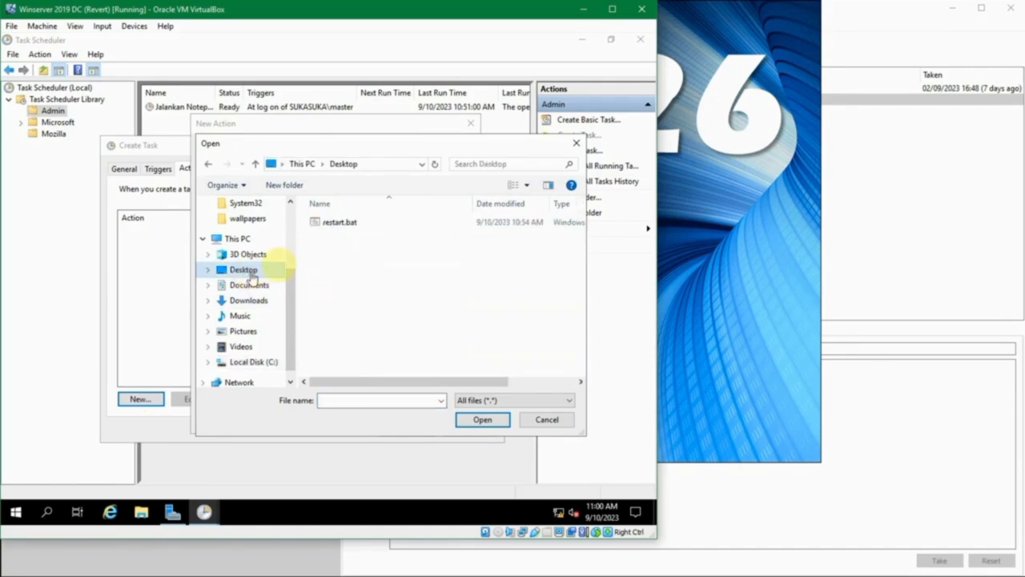
click(339, 223)
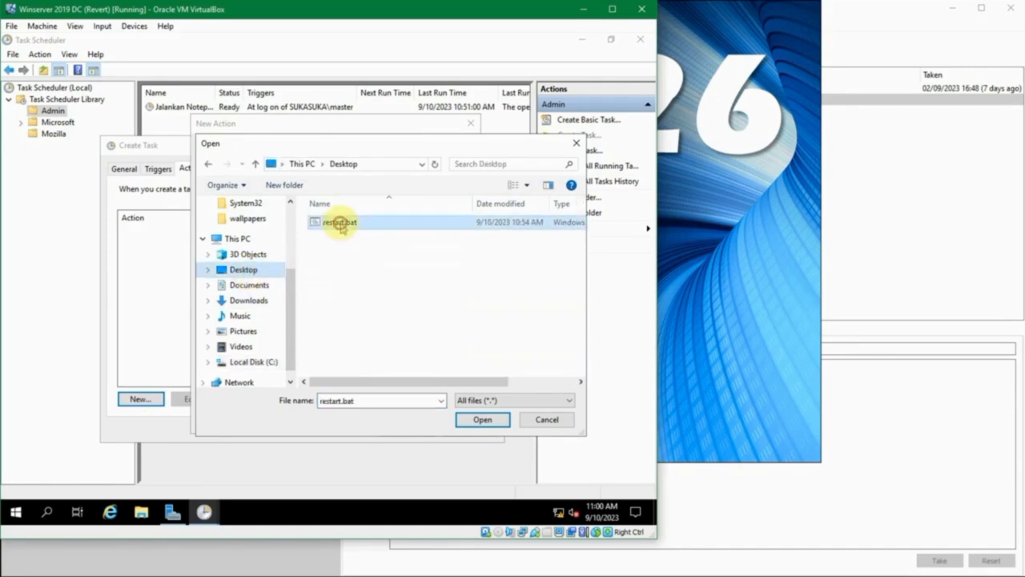
click(478, 419)
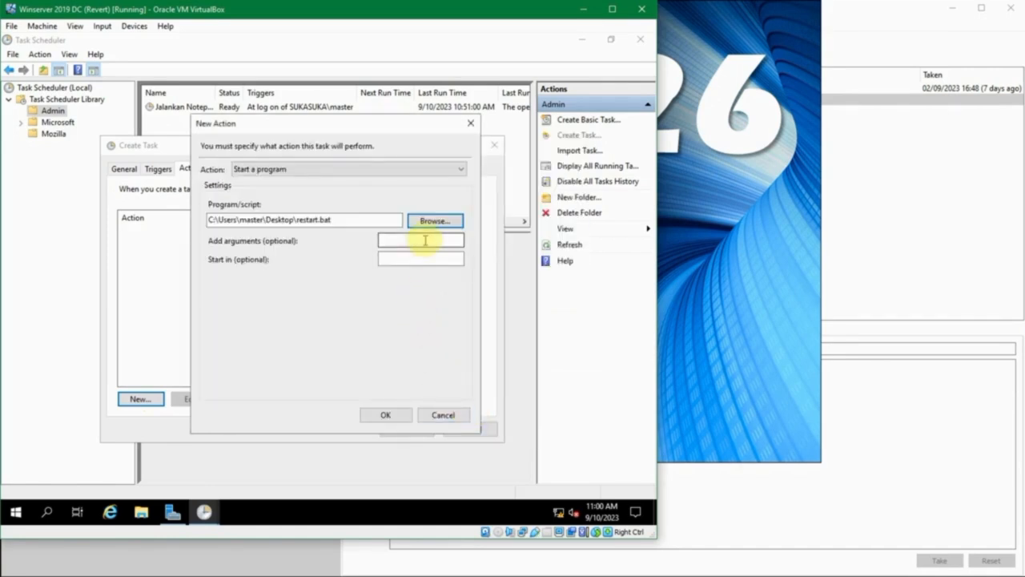
click(381, 418)
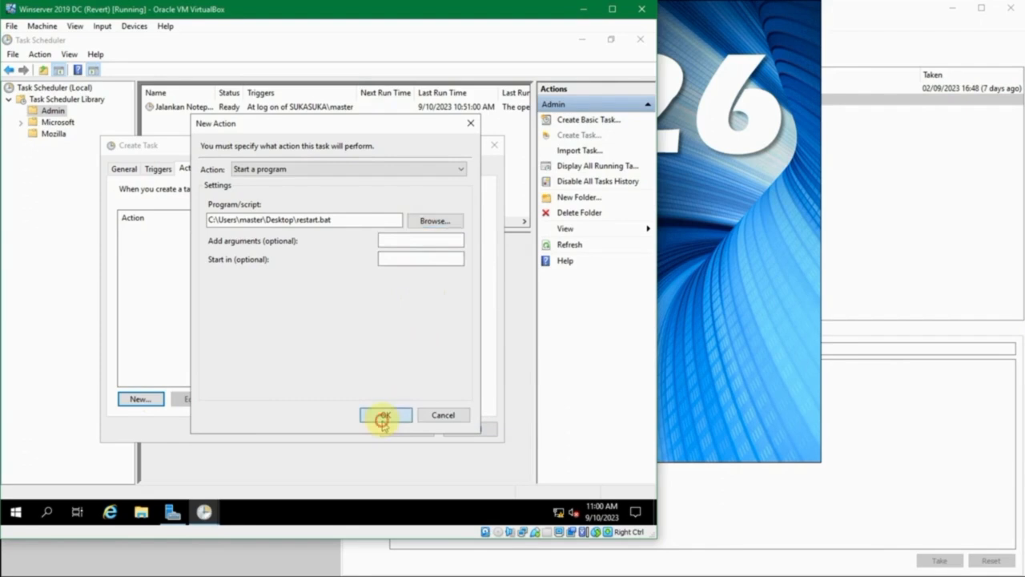
click(399, 430)
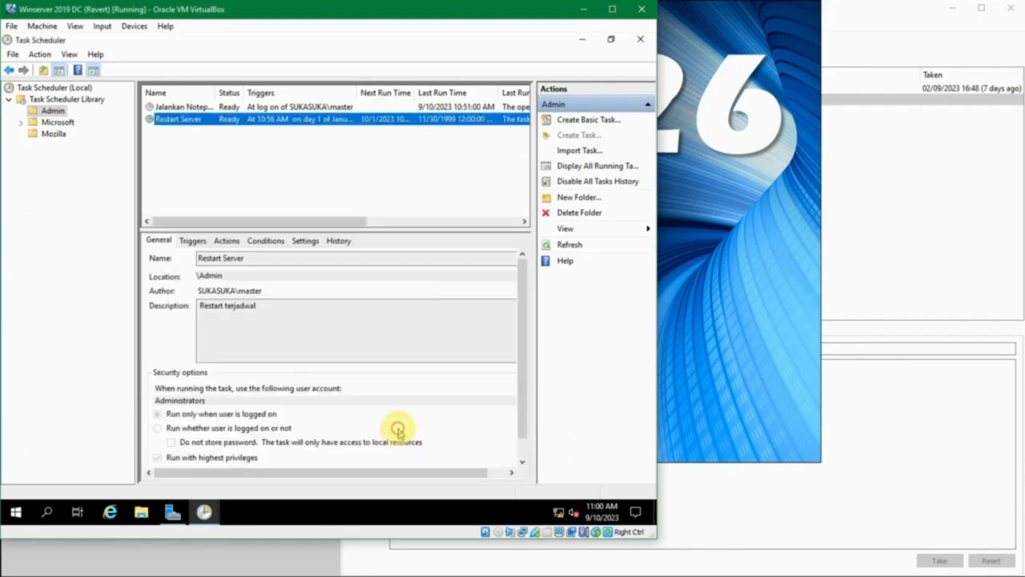